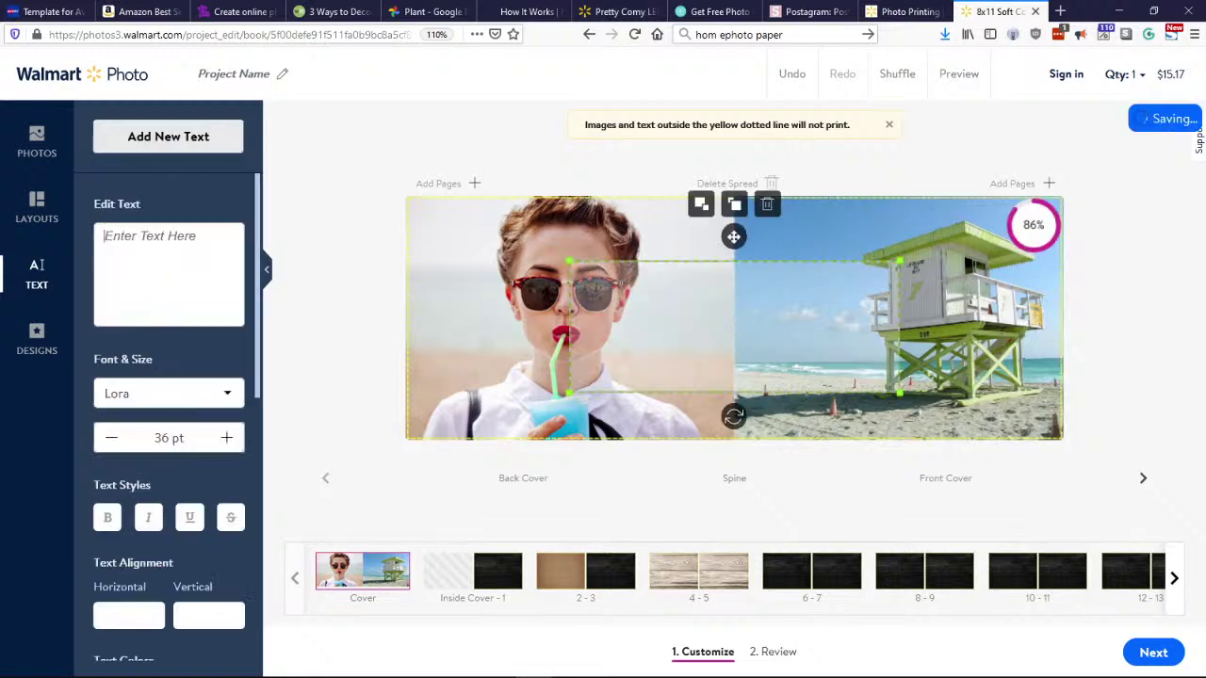
Enter "Day at the beach" as the text of the new text box on the cover.
text(D)
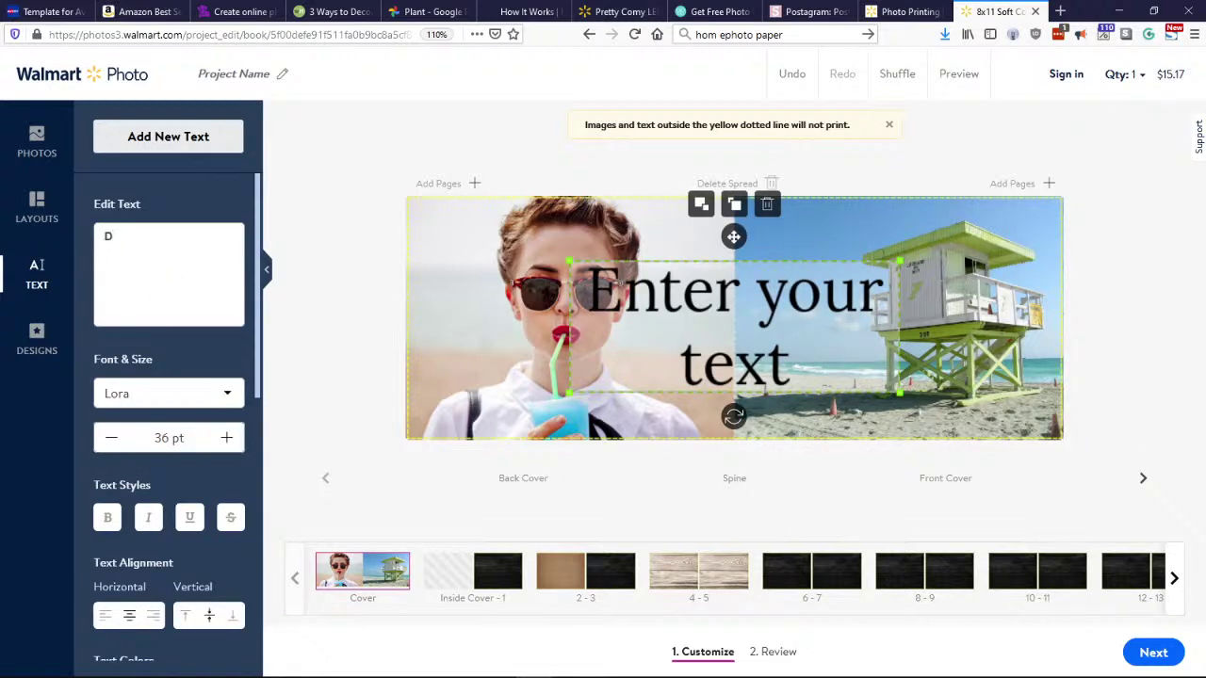
text(ay at )
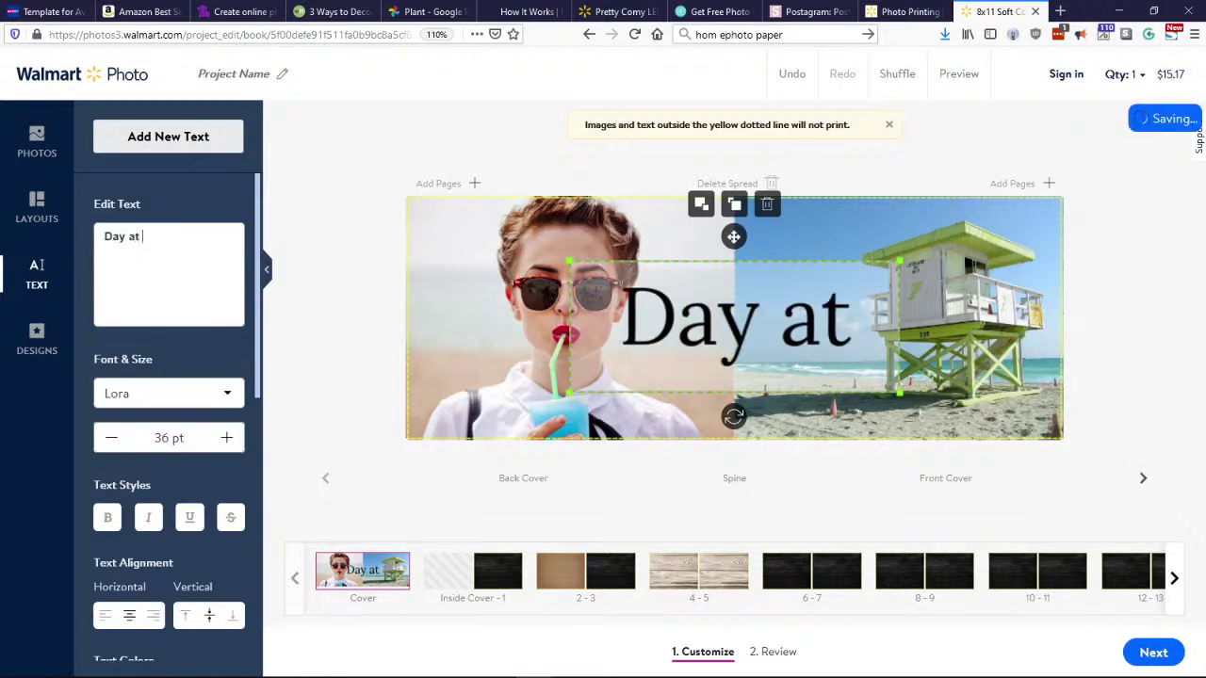
text(the bea)
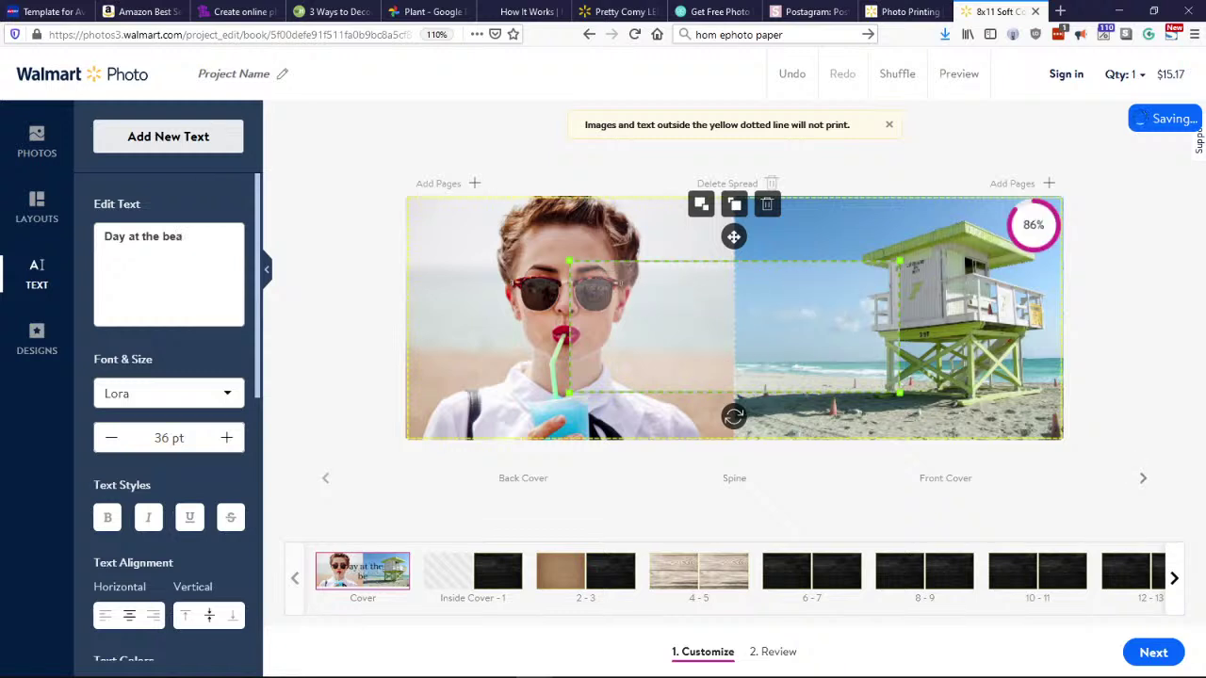
text(ch)
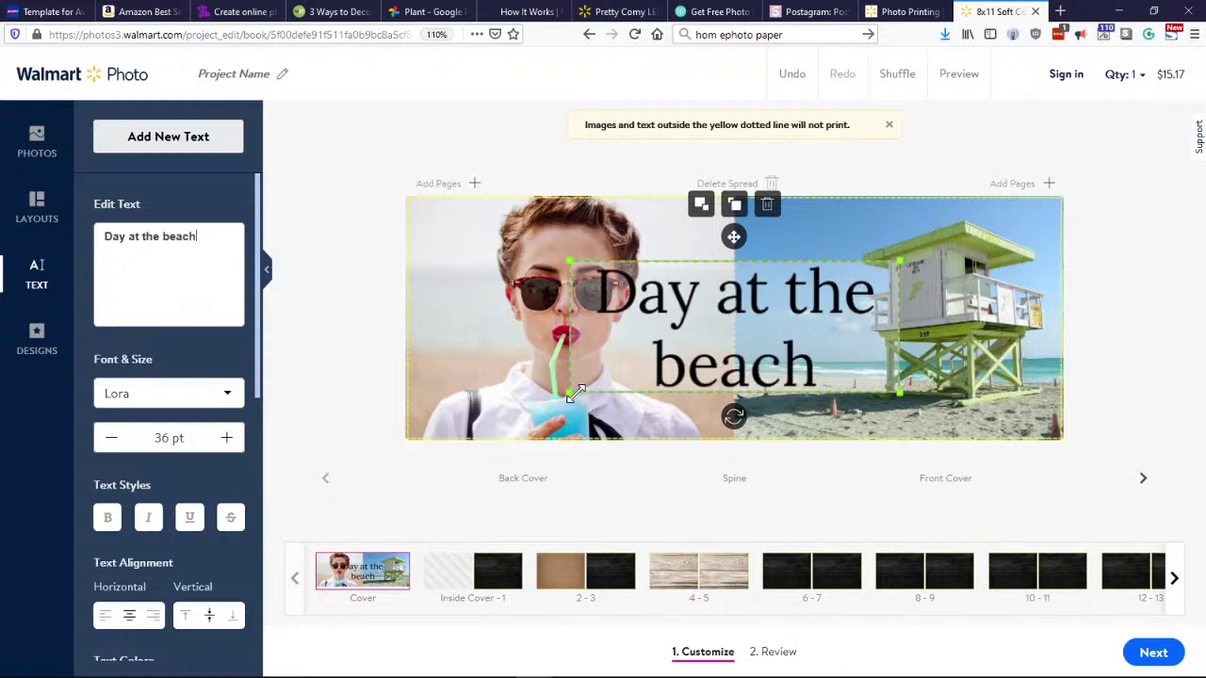
drag(577, 393, 745, 388)
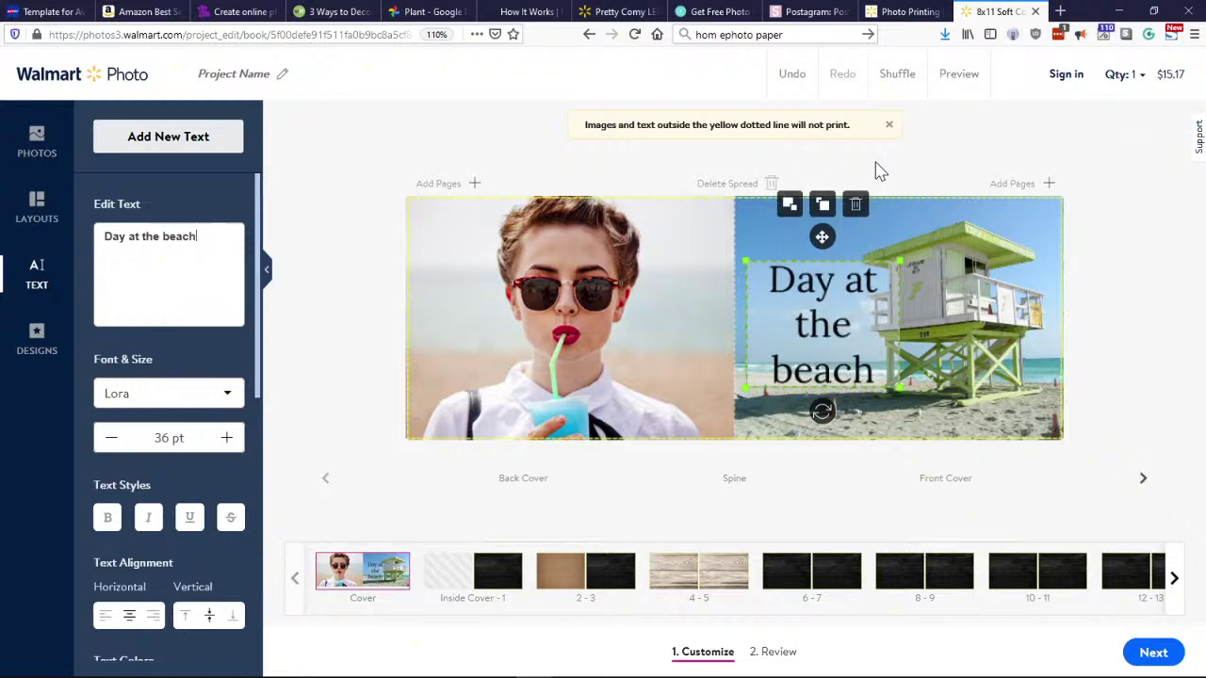
click(791, 90)
click(768, 257)
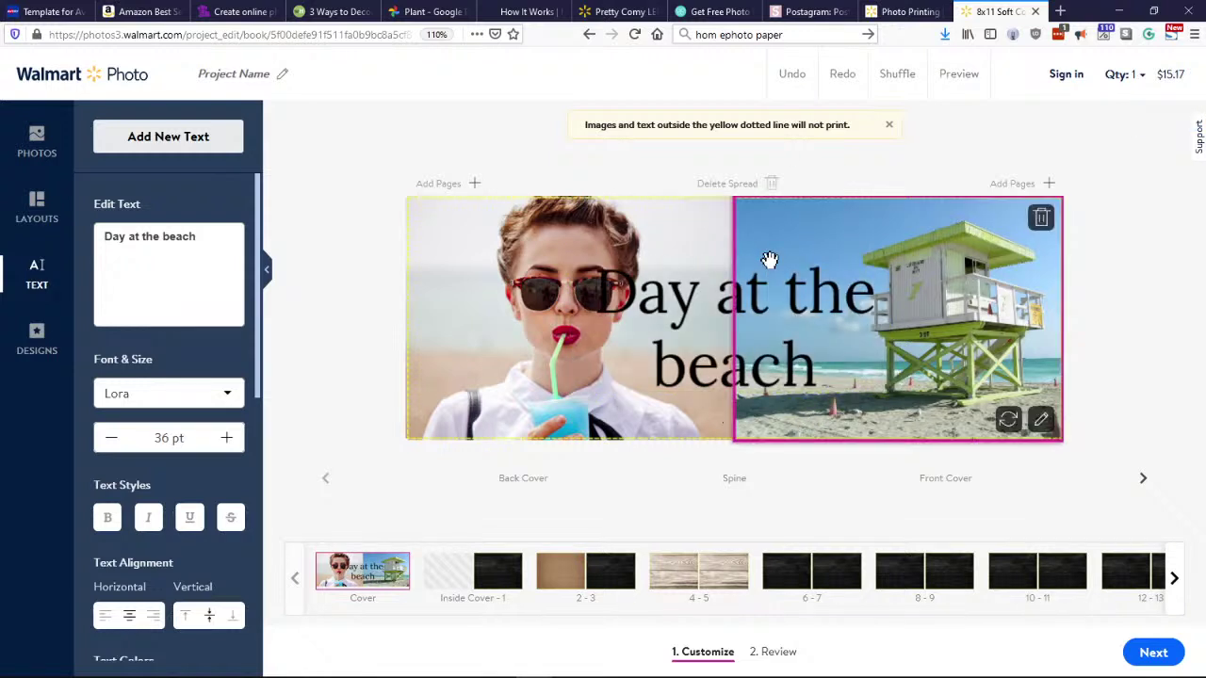
Move the title onto the front cover and shrink its text box to fit in the sky beside the lifeguard tower.
click(690, 303)
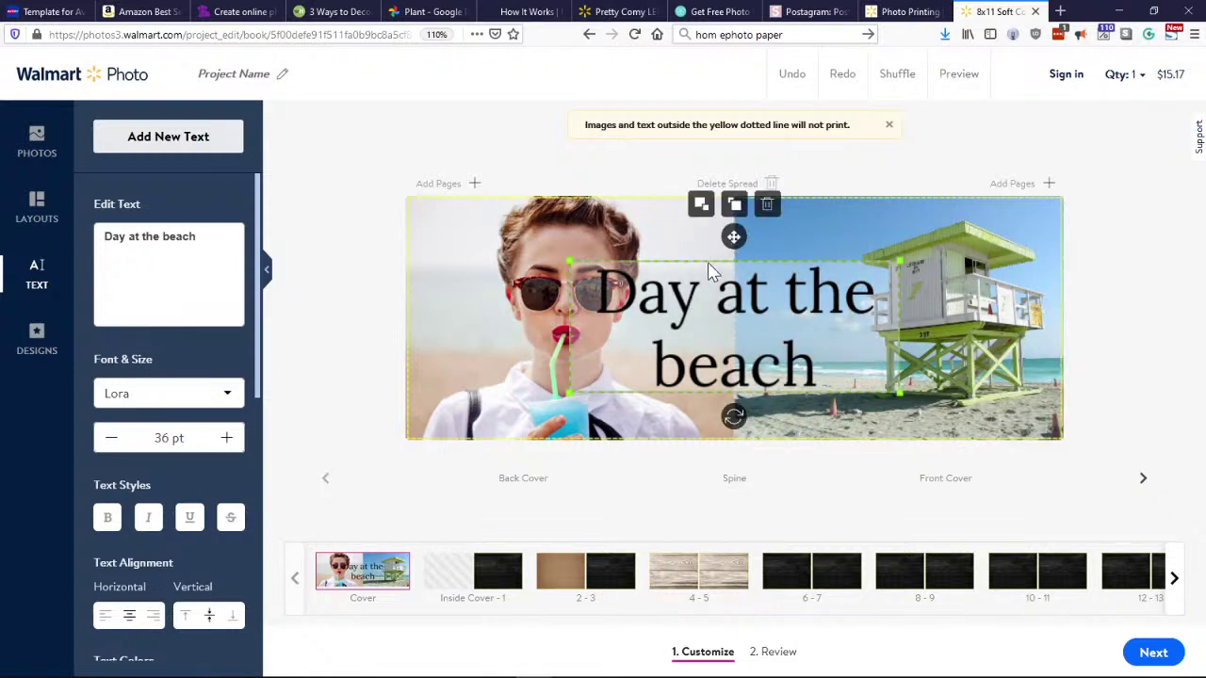
drag(734, 236, 898, 272)
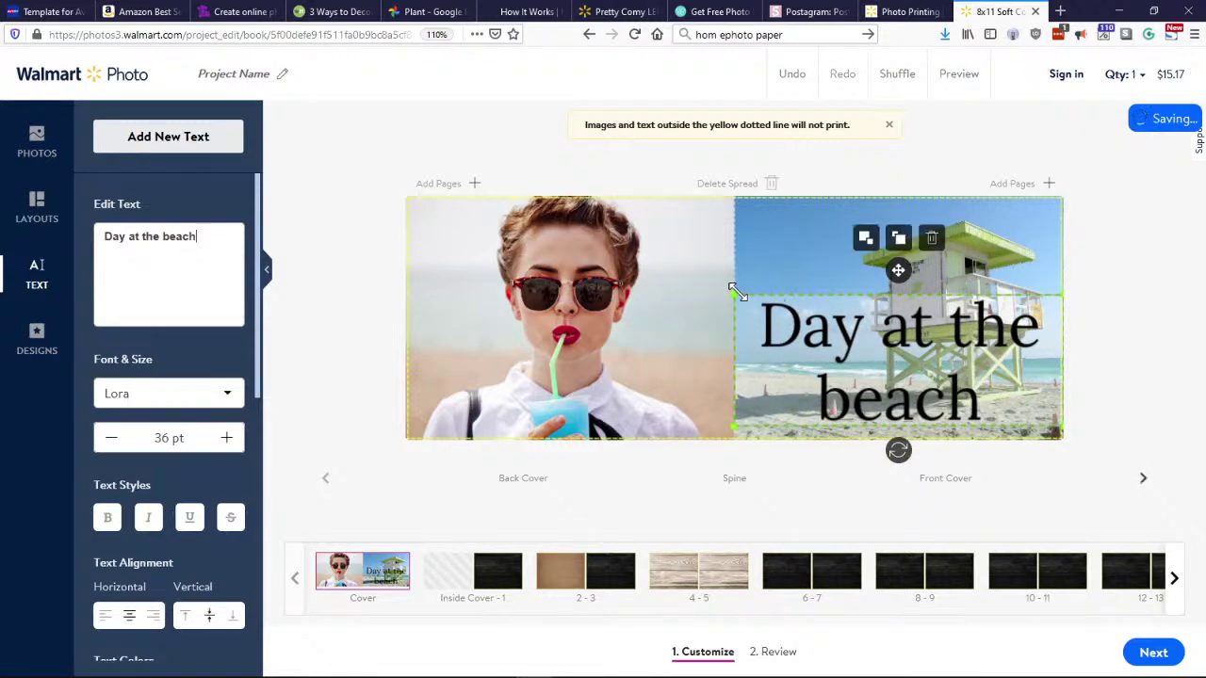
drag(734, 292, 874, 366)
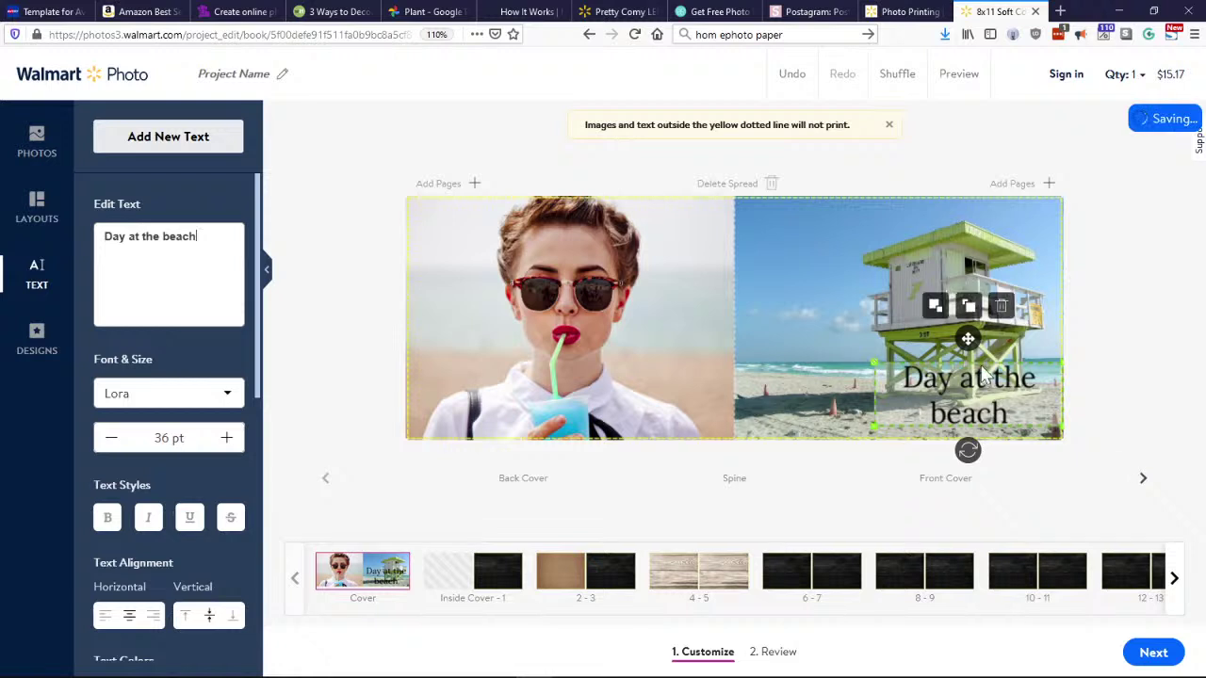
drag(967, 339, 842, 228)
drag(933, 316, 851, 383)
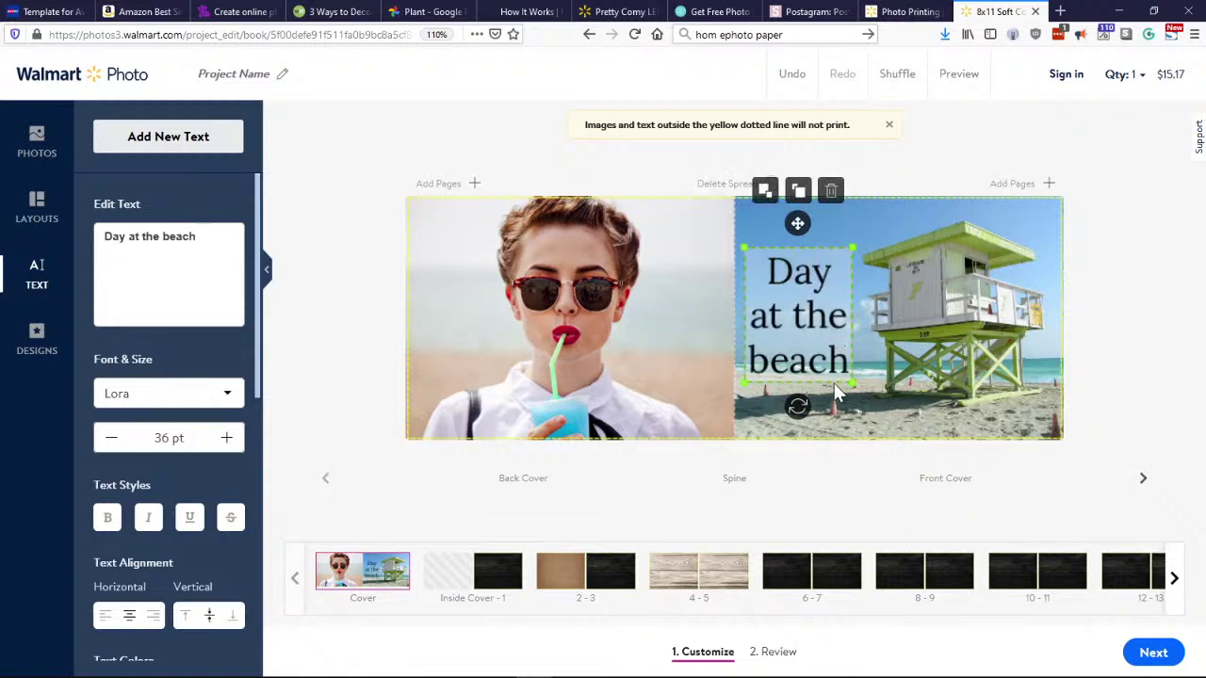
drag(853, 384, 822, 351)
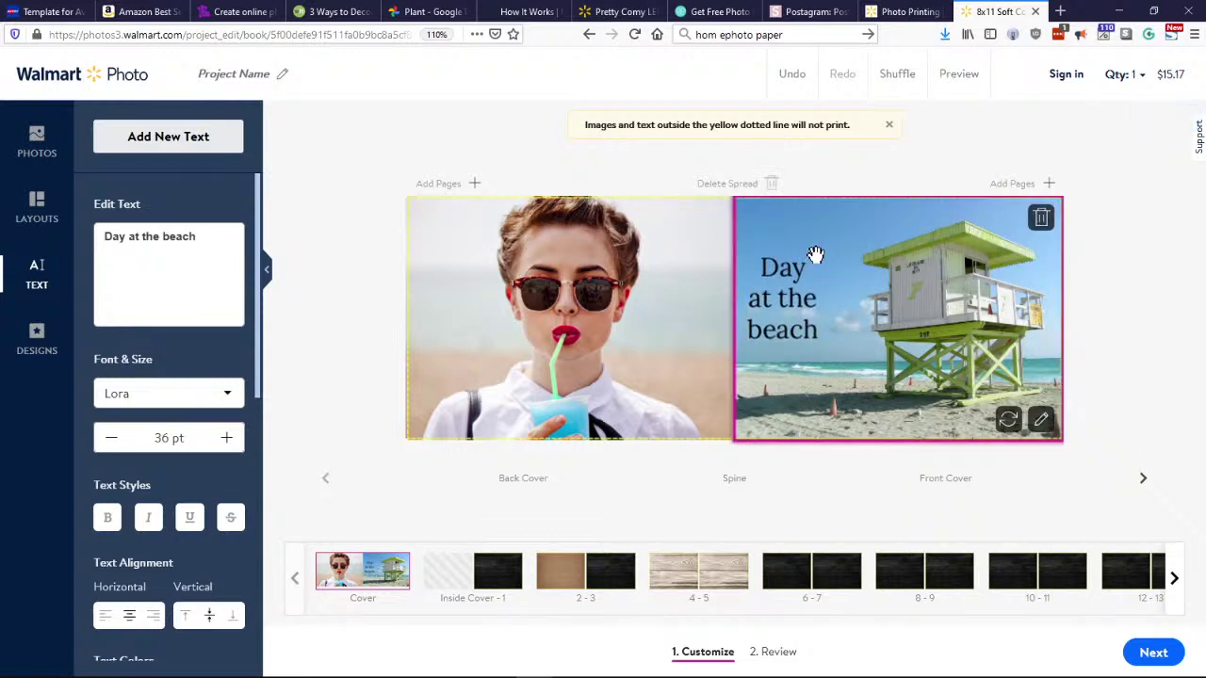
drag(781, 225, 798, 250)
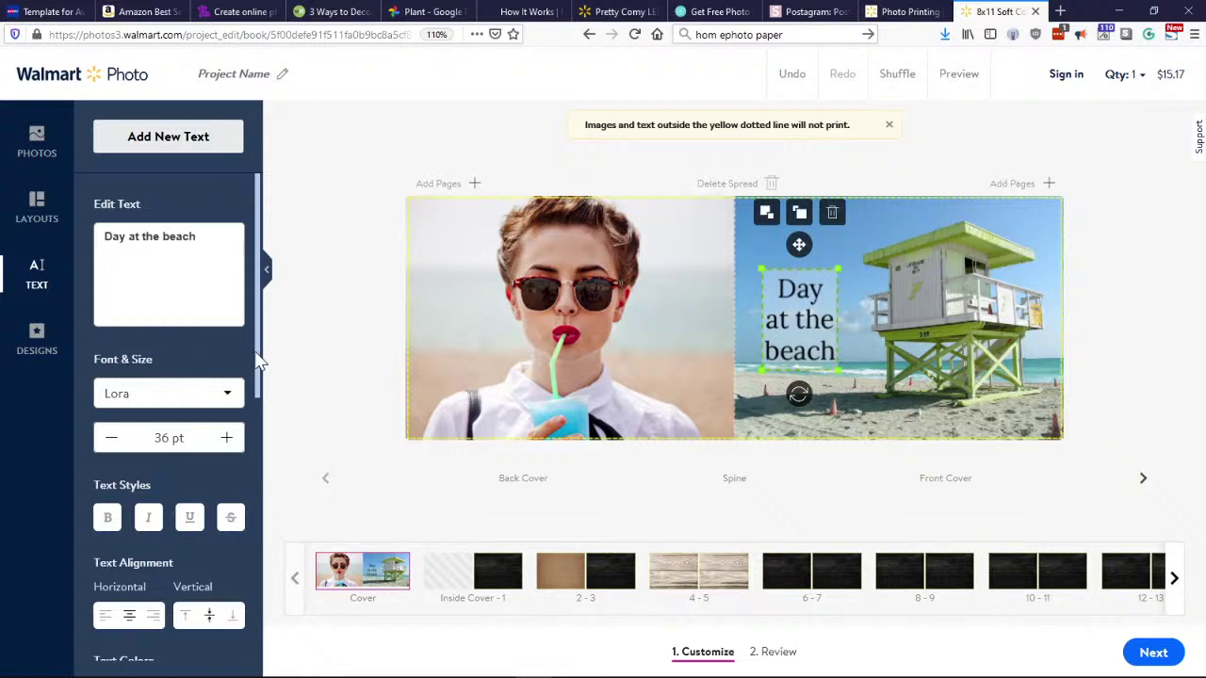
Set the font size of the "Day at the beach" title to 17 pt.
click(110, 441)
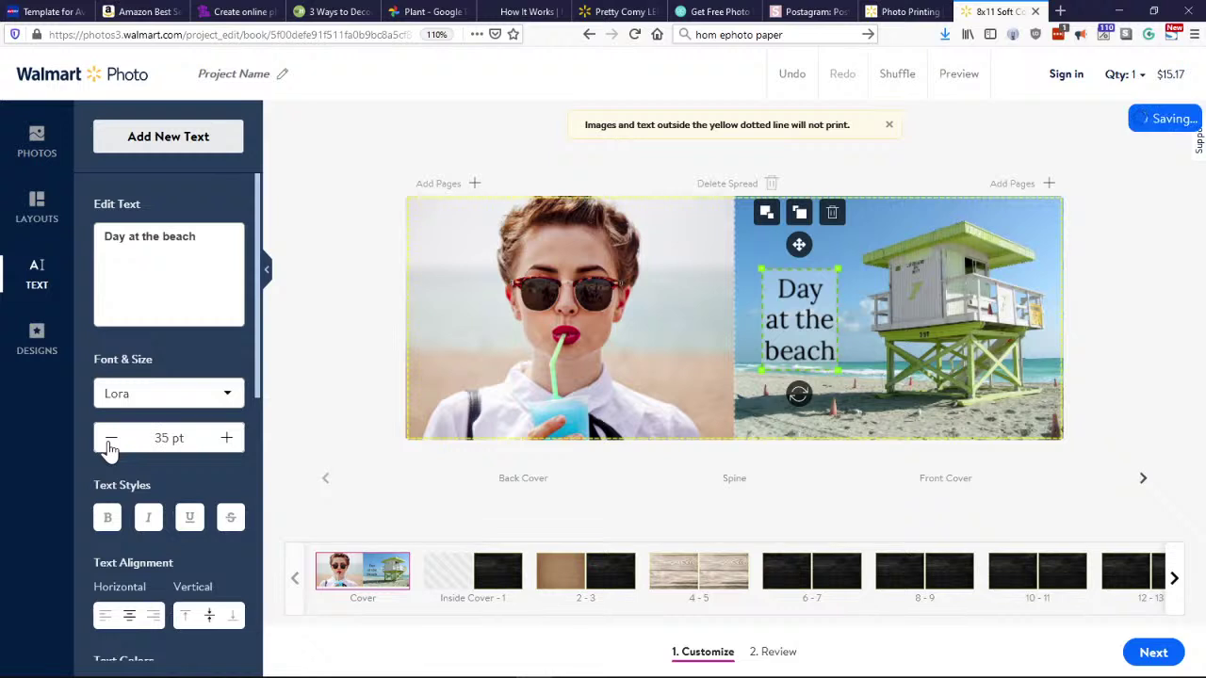
click(109, 440)
click(109, 441)
click(109, 441)
click(110, 444)
click(109, 445)
click(109, 444)
click(109, 445)
click(109, 445)
click(109, 446)
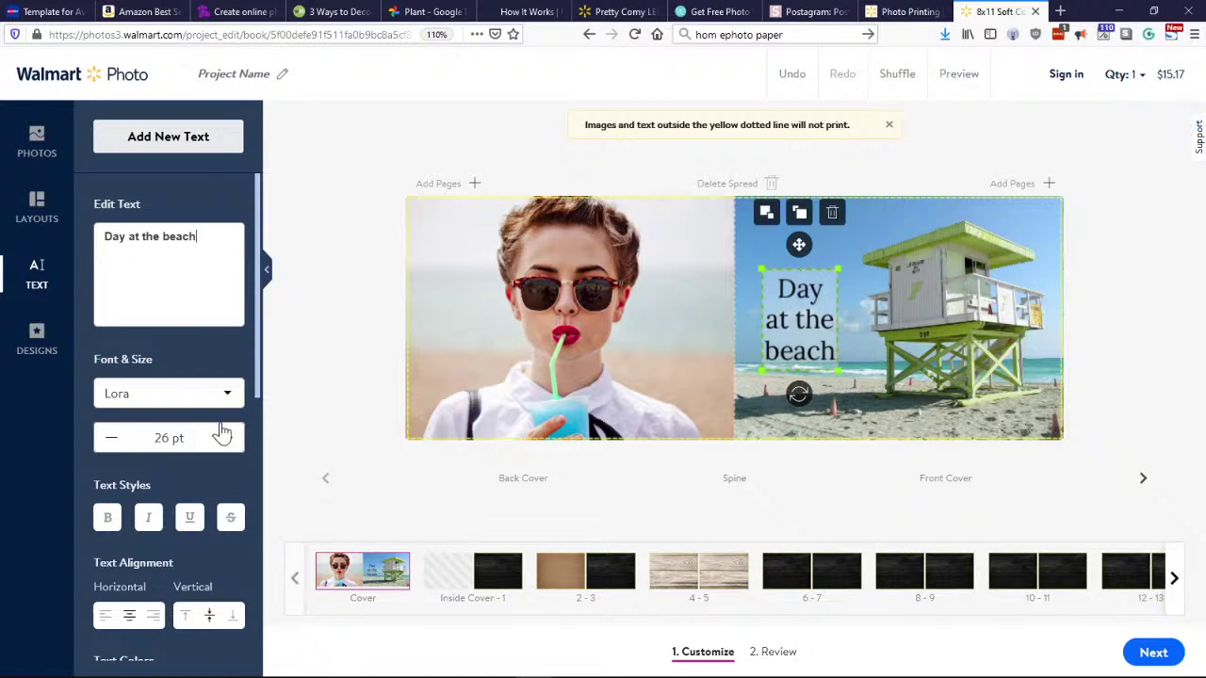
click(112, 442)
click(112, 443)
click(112, 443)
click(112, 443)
click(112, 443)
click(112, 443)
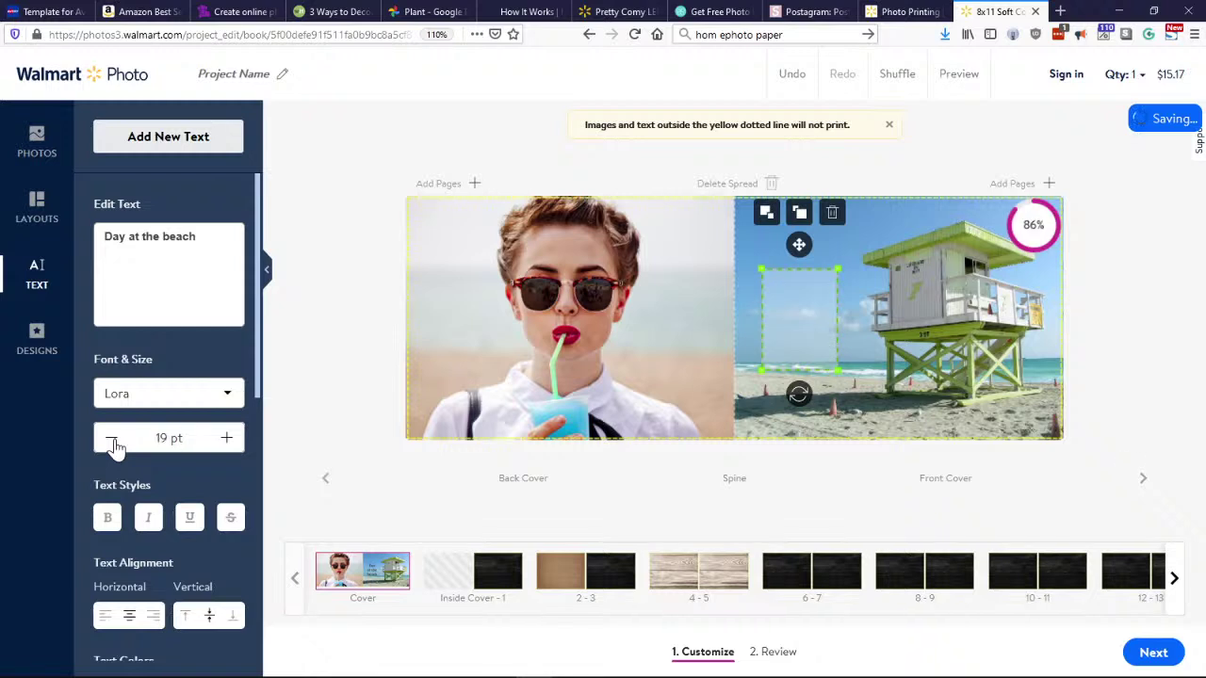
click(112, 443)
click(112, 442)
click(113, 443)
click(112, 443)
click(112, 443)
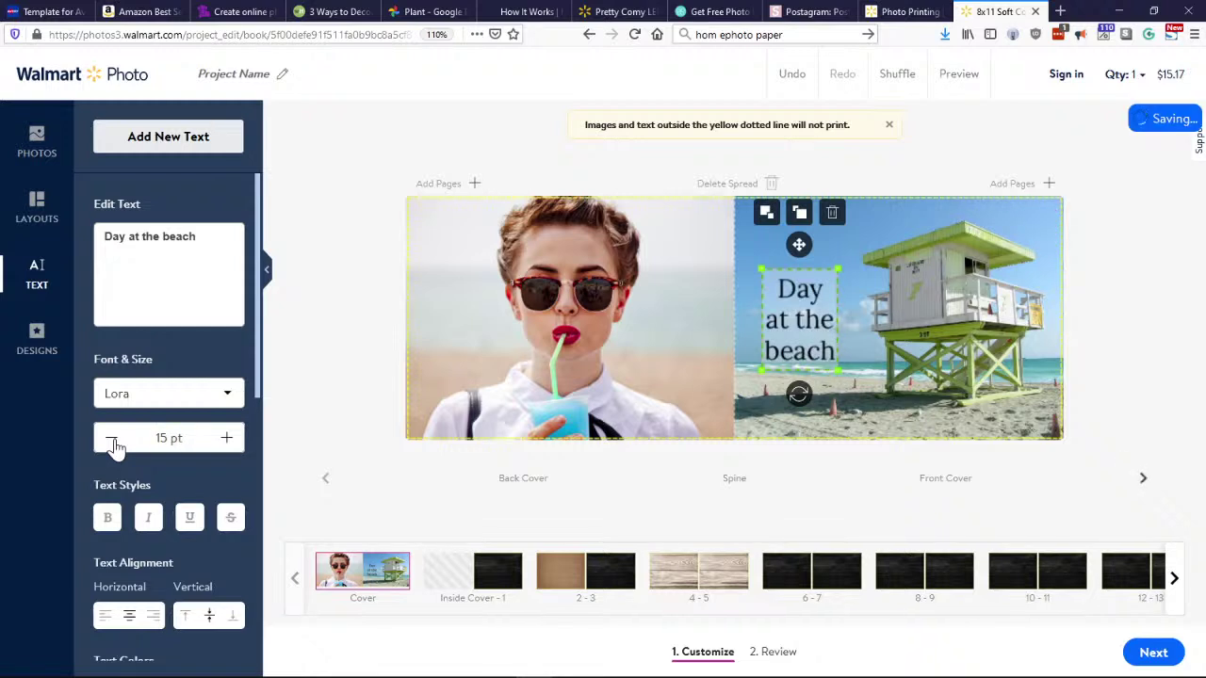
click(227, 439)
scroll(226, 471, down, 5)
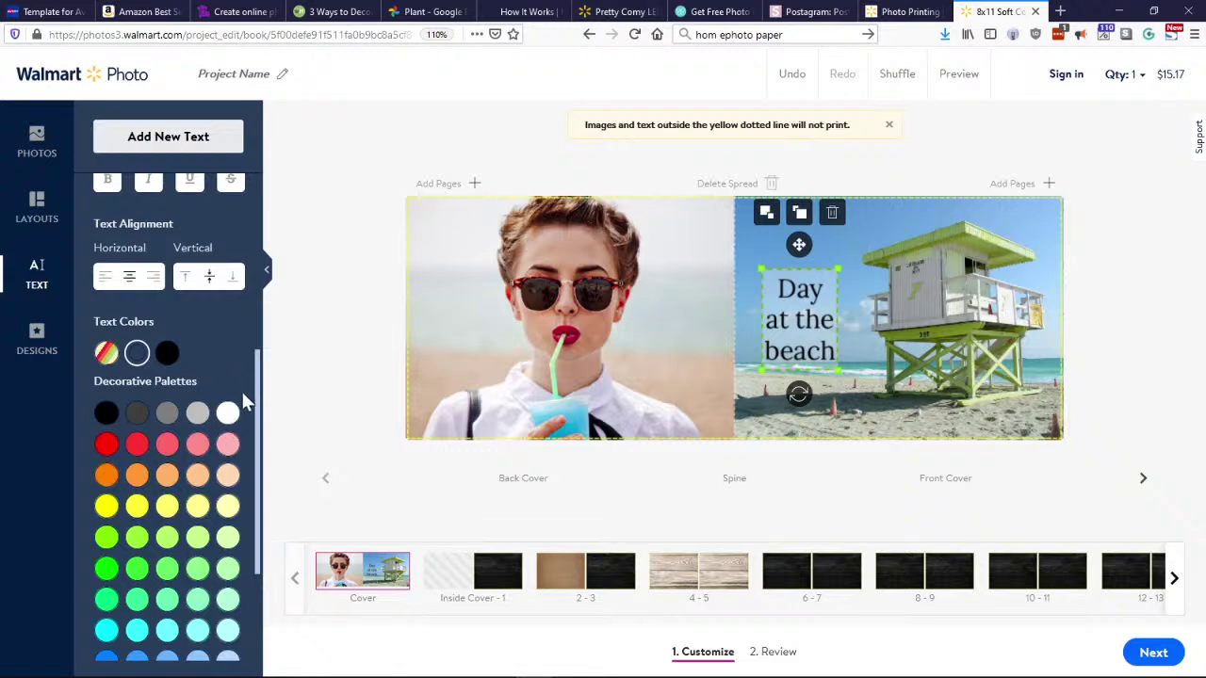
scroll(254, 453, up, 3)
scroll(251, 487, down, 4)
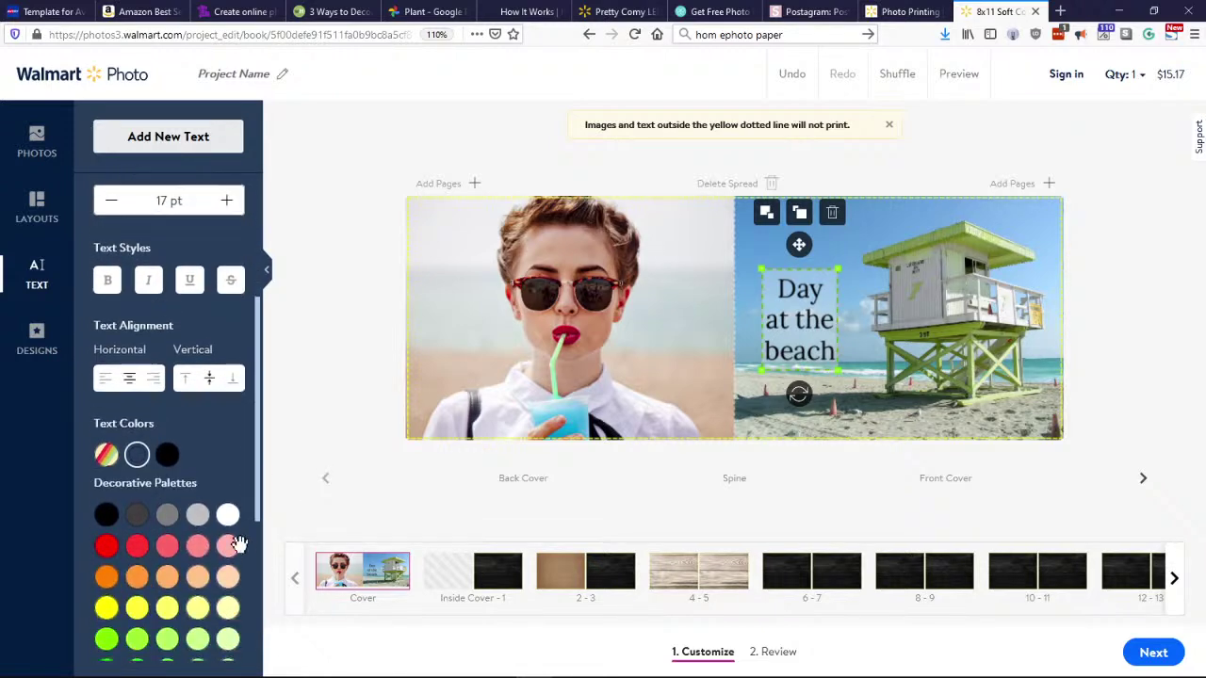
scroll(251, 471, up, 5)
key(ctrl+a)
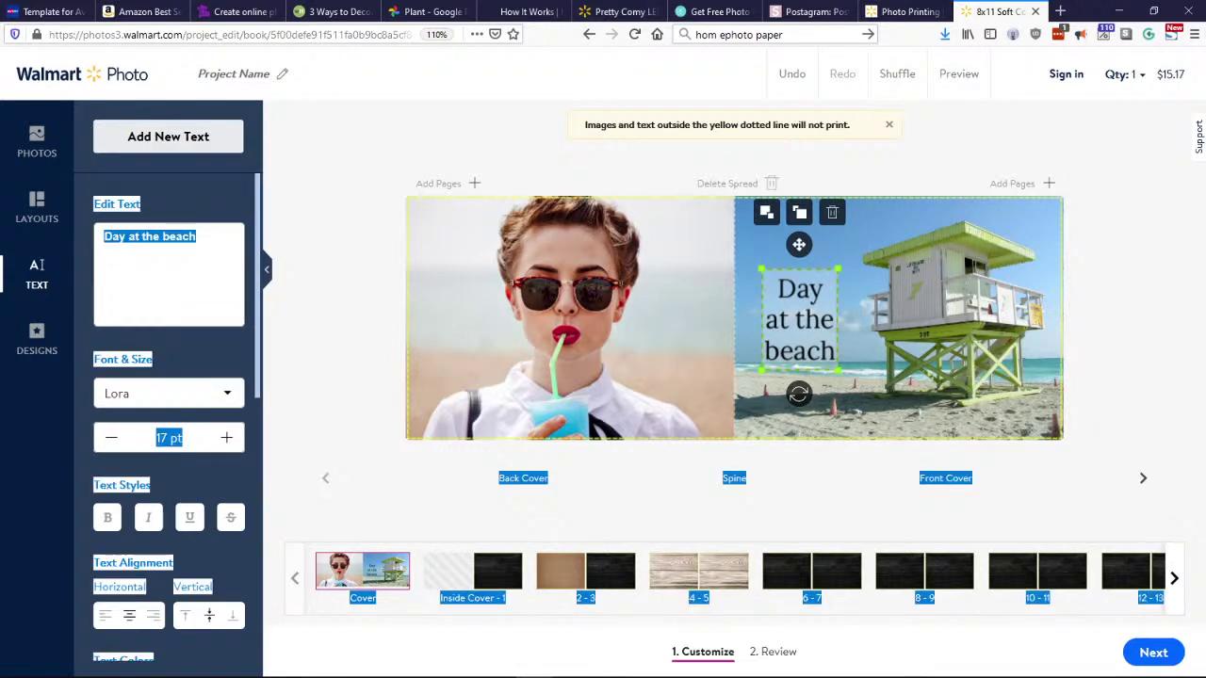
click(752, 295)
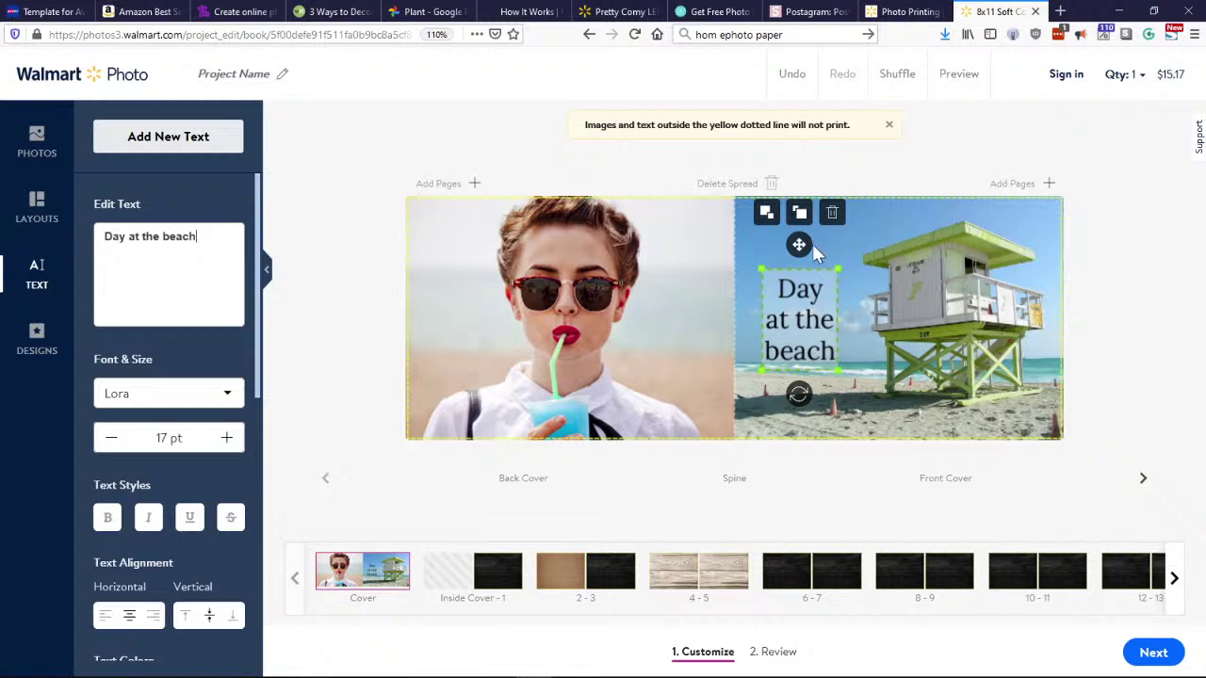
Reshape the title box so the text wraps onto two lines, and place it high in the sky beside the lifeguard tower.
drag(799, 249, 857, 310)
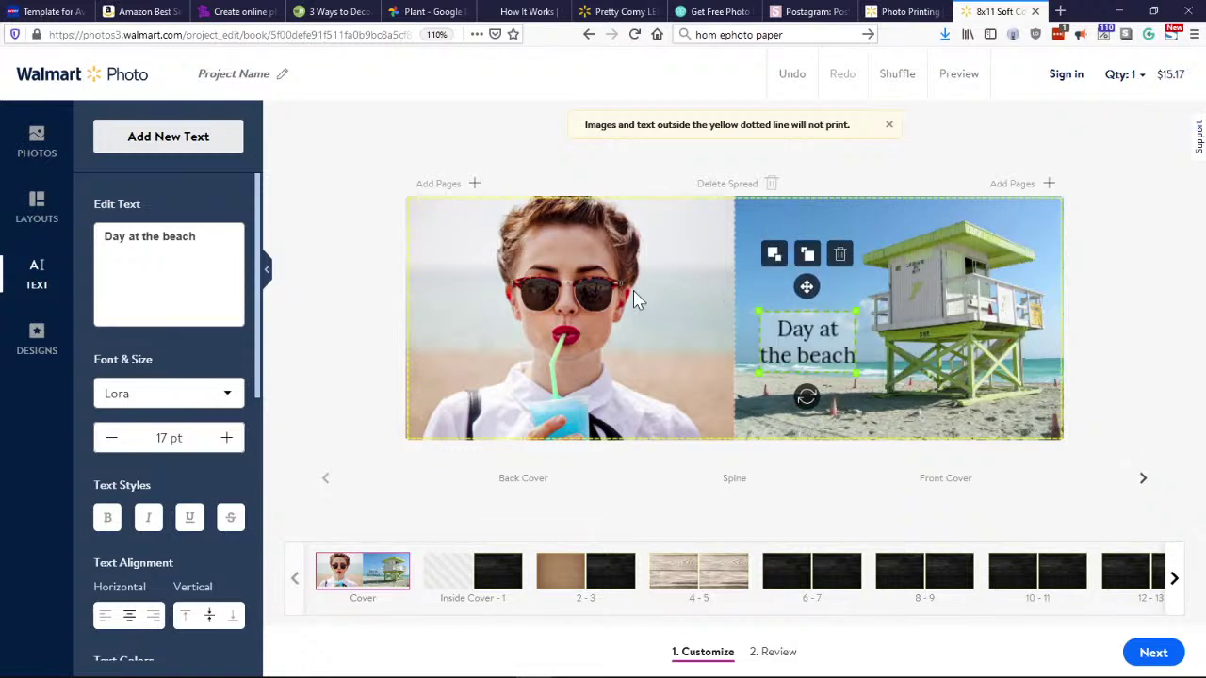
click(1131, 287)
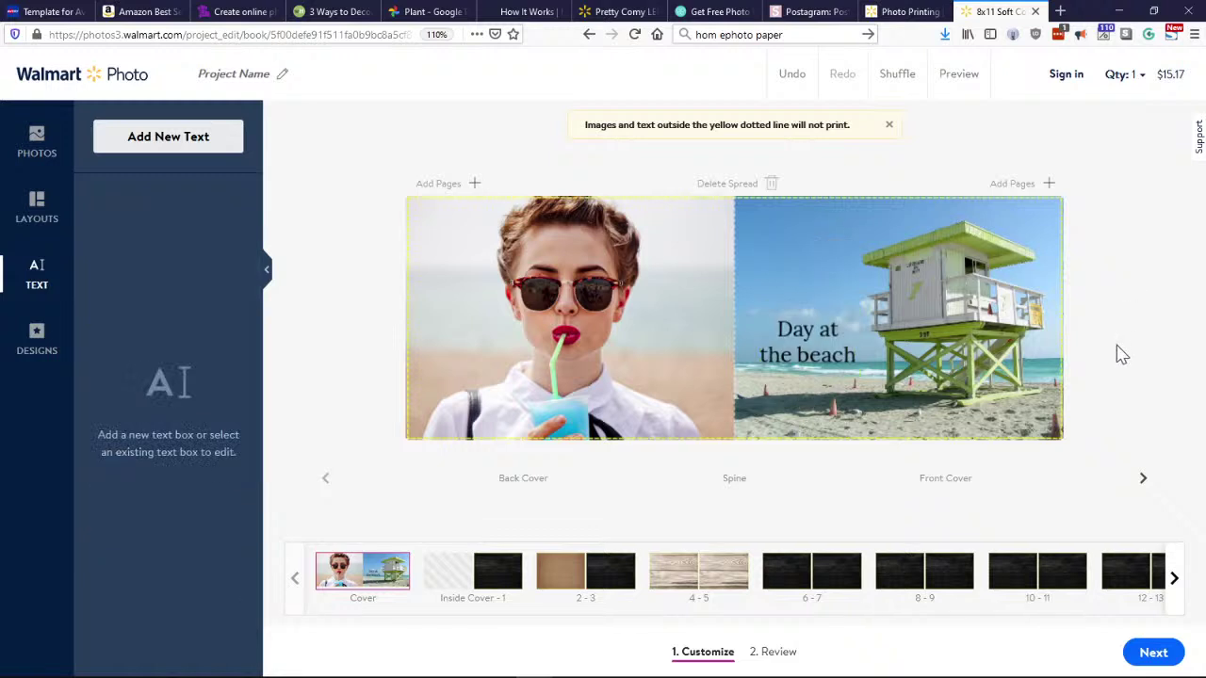
click(808, 325)
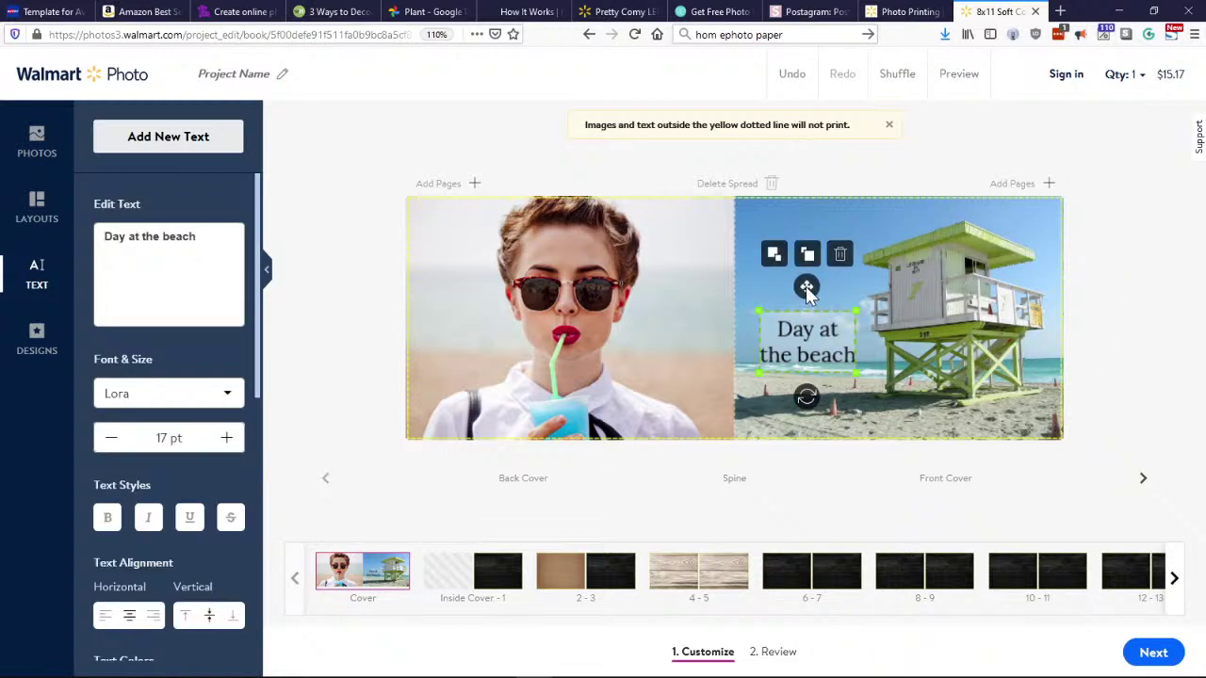
drag(808, 291, 799, 204)
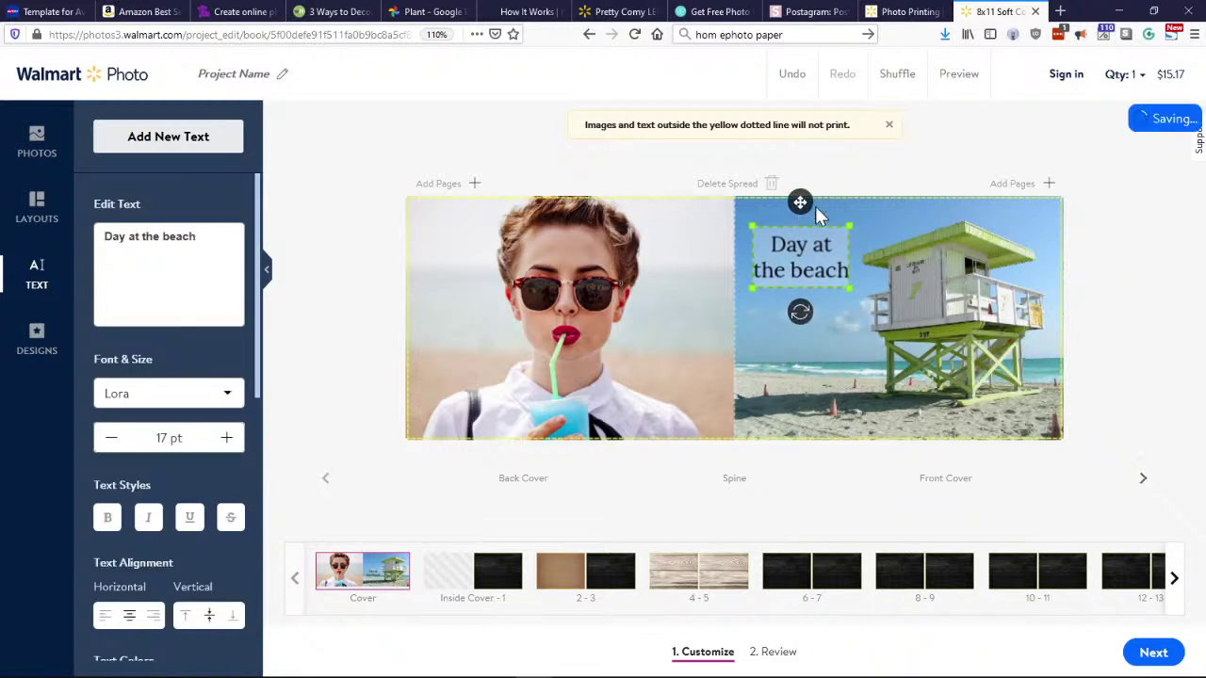
click(1128, 318)
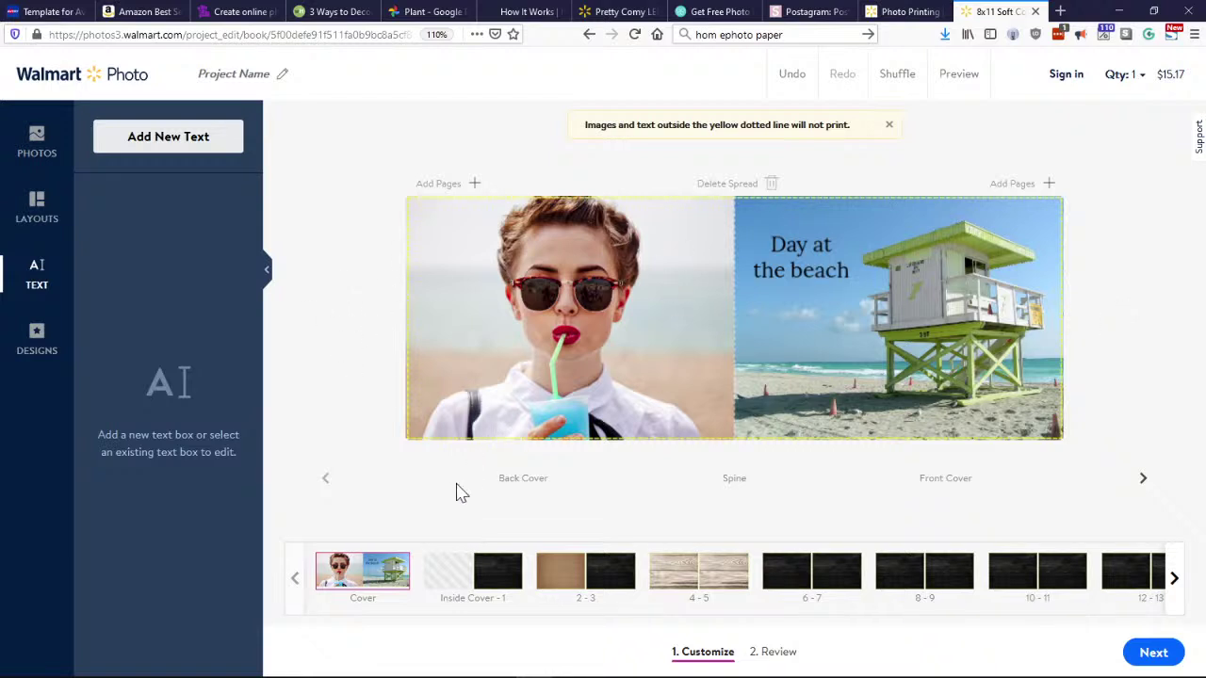
On the Inside Cover - 1 spread, apply the light wood plank layout with one large tilted landscape photo to page 1.
click(490, 577)
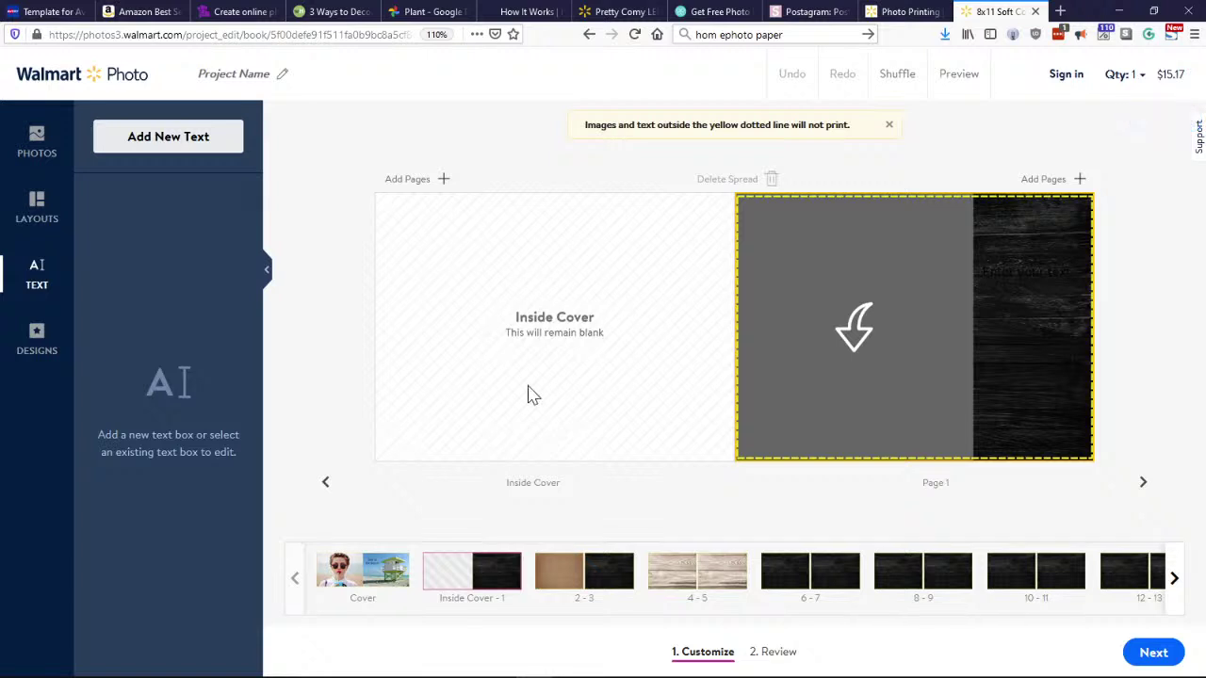
click(36, 217)
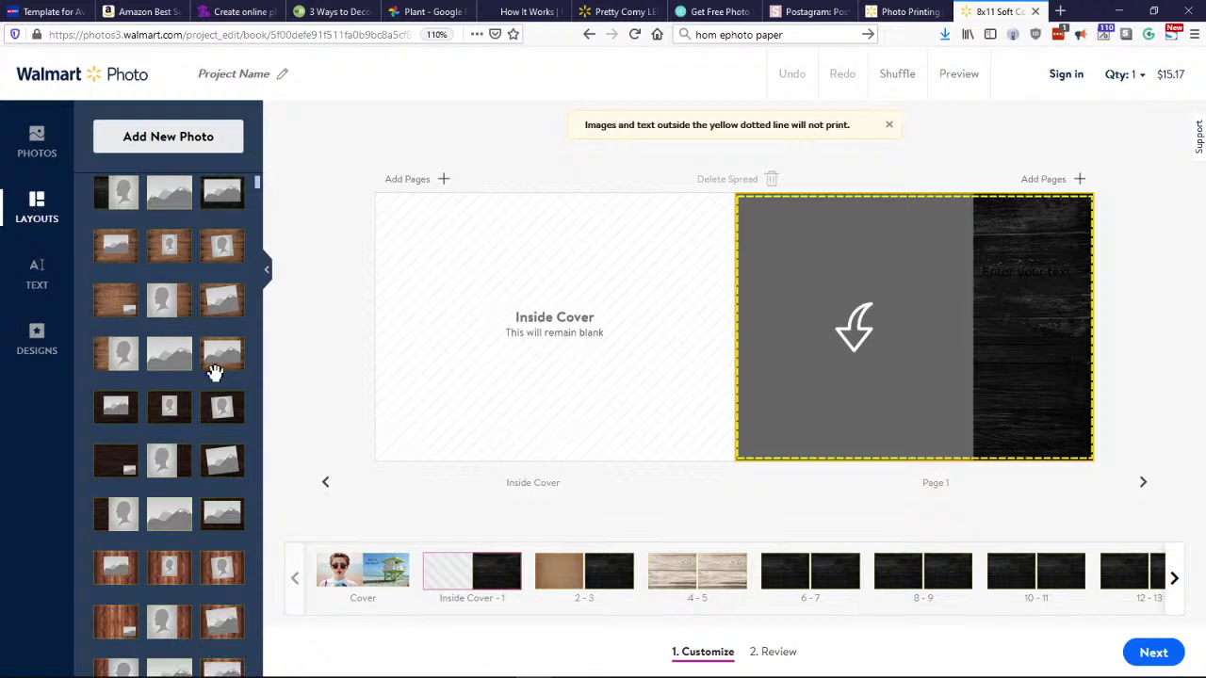
click(169, 374)
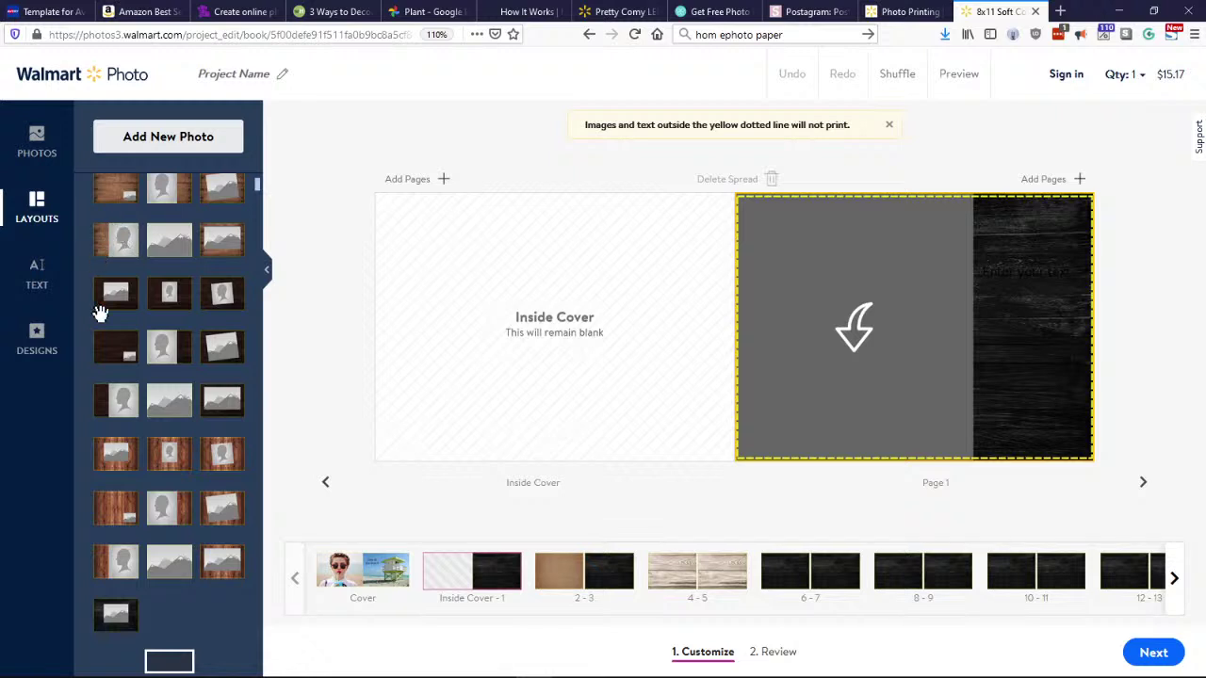
click(127, 476)
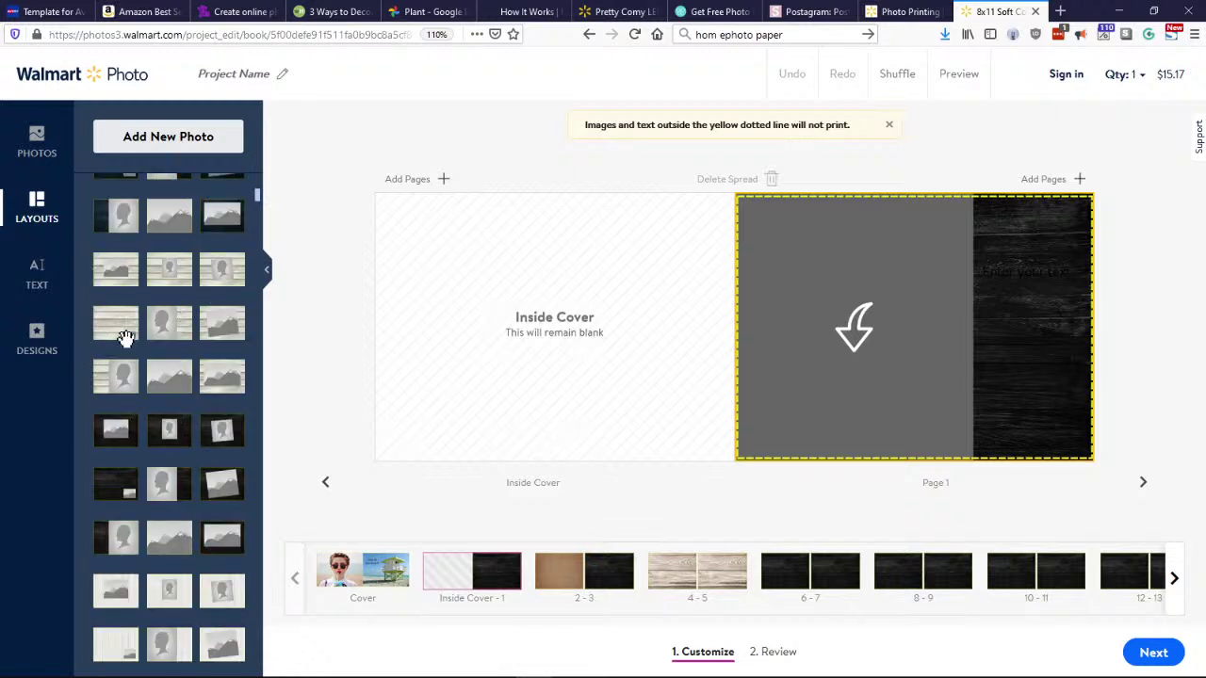
scroll(189, 325, up, 2)
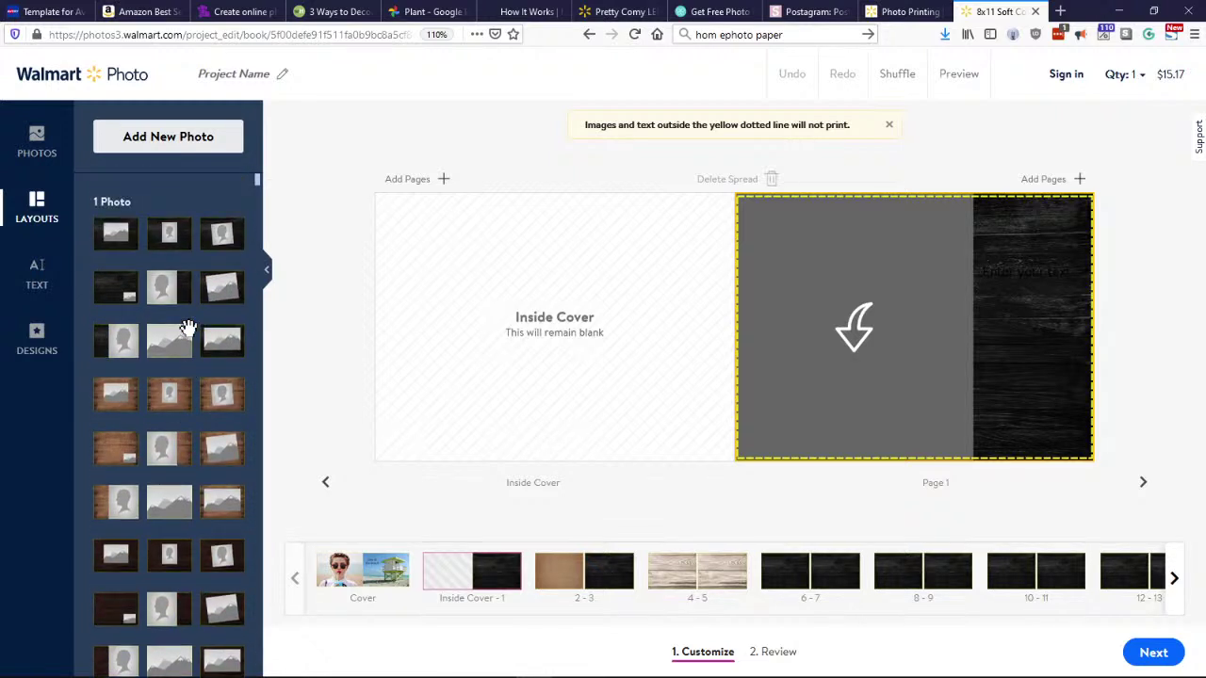
scroll(189, 327, down, 5)
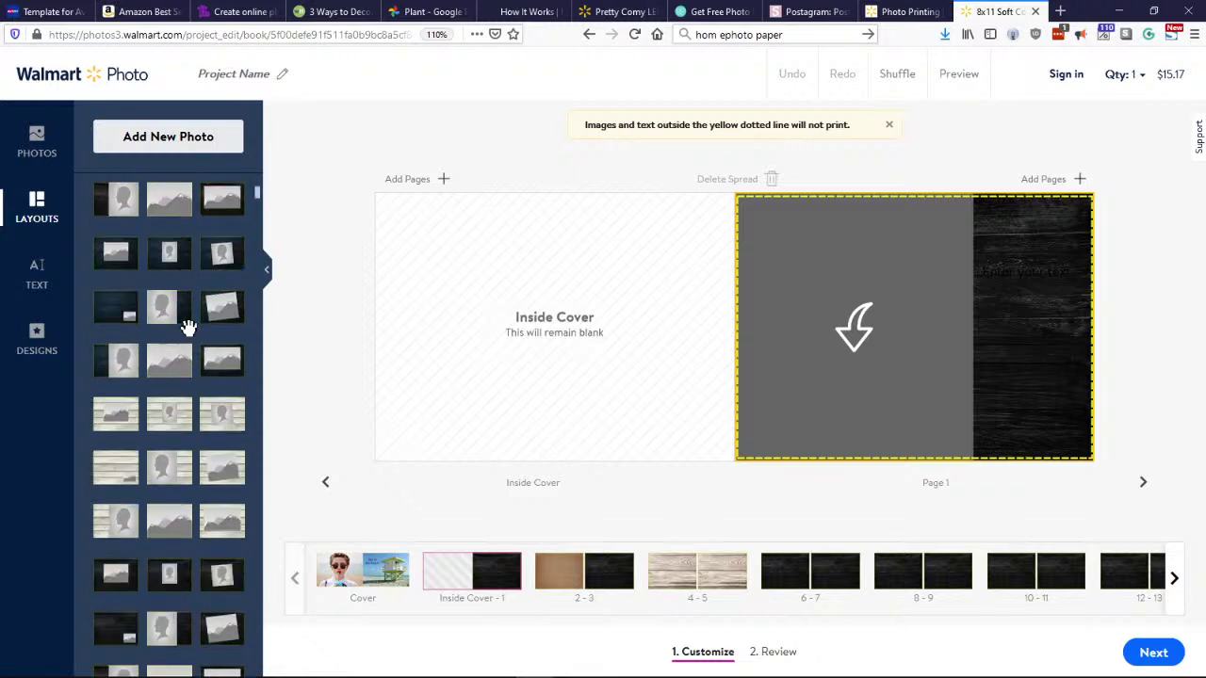
scroll(198, 349, down, 2)
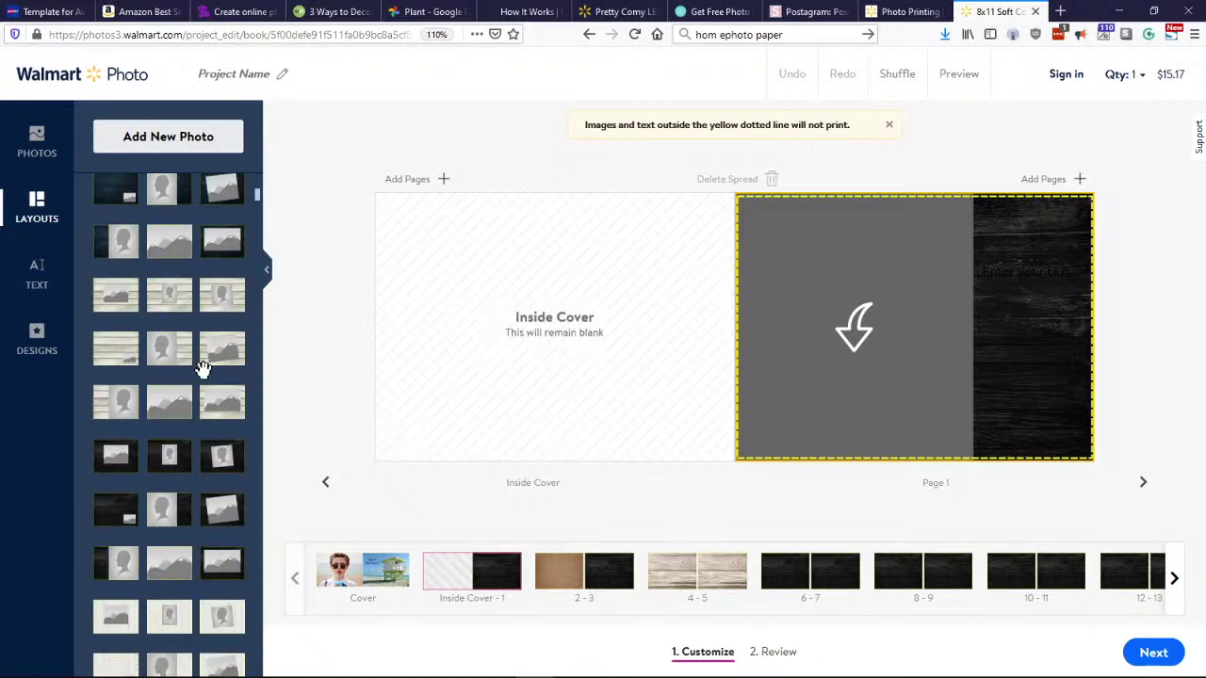
click(114, 350)
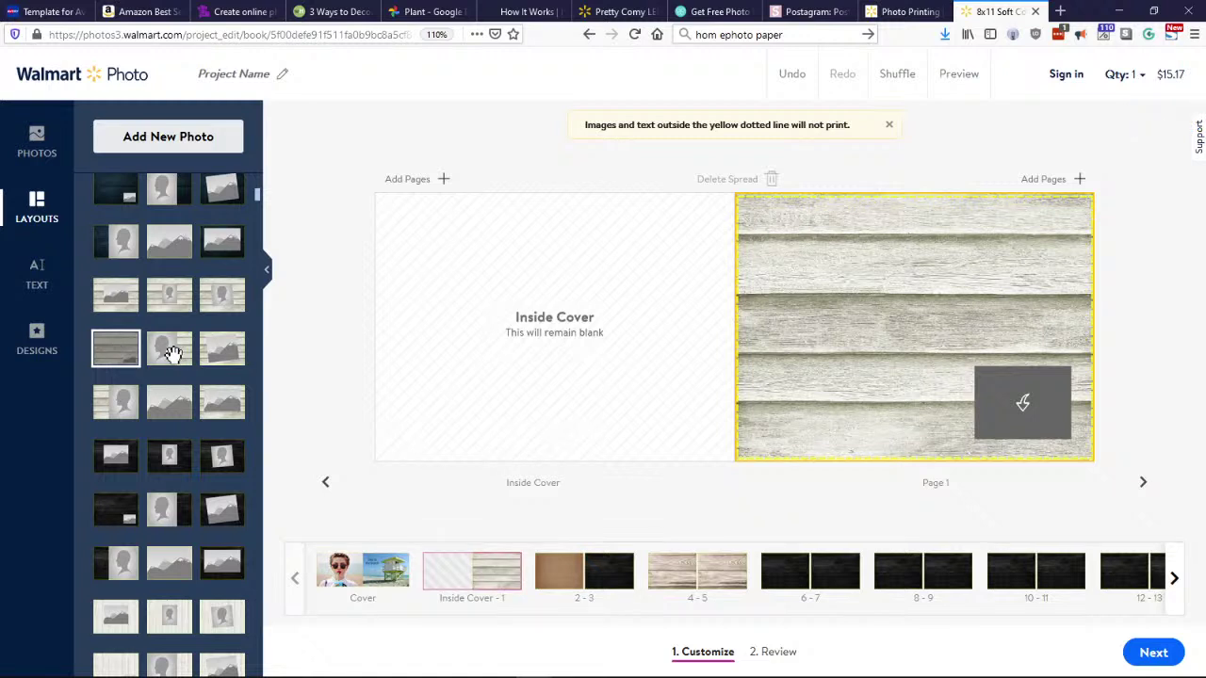
click(170, 349)
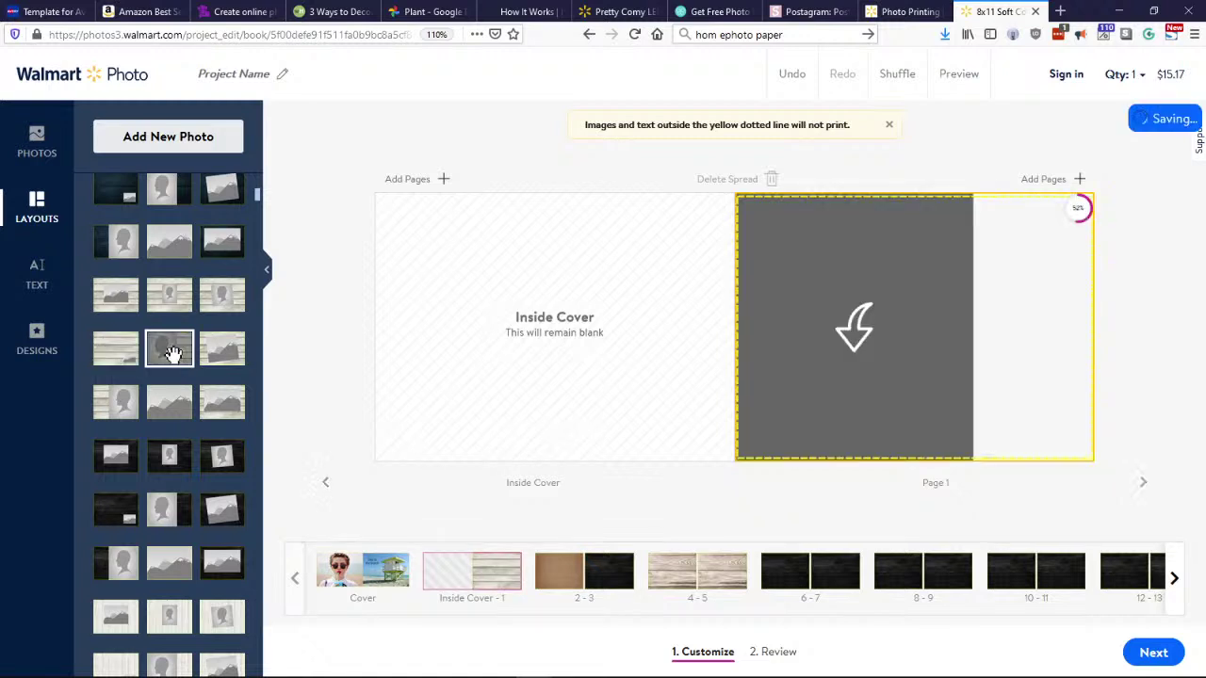
click(231, 352)
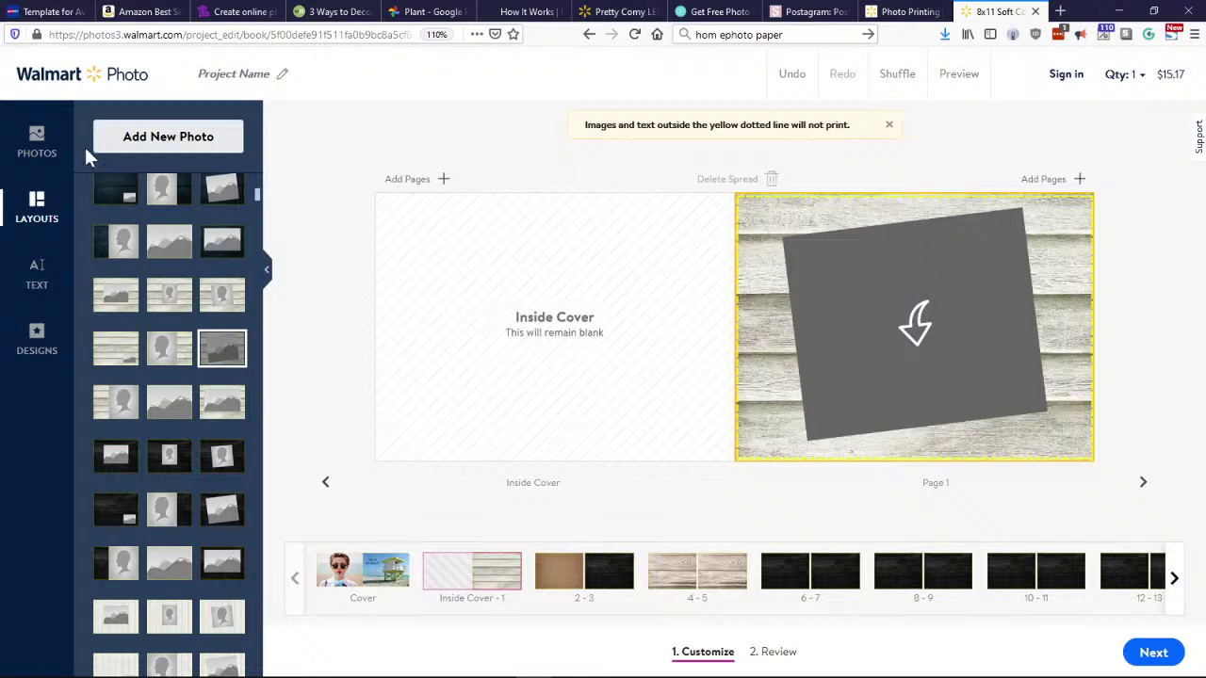
Place the photo of the woman with outstretched arms in the wheat field into the tilted frame on page 1.
click(38, 141)
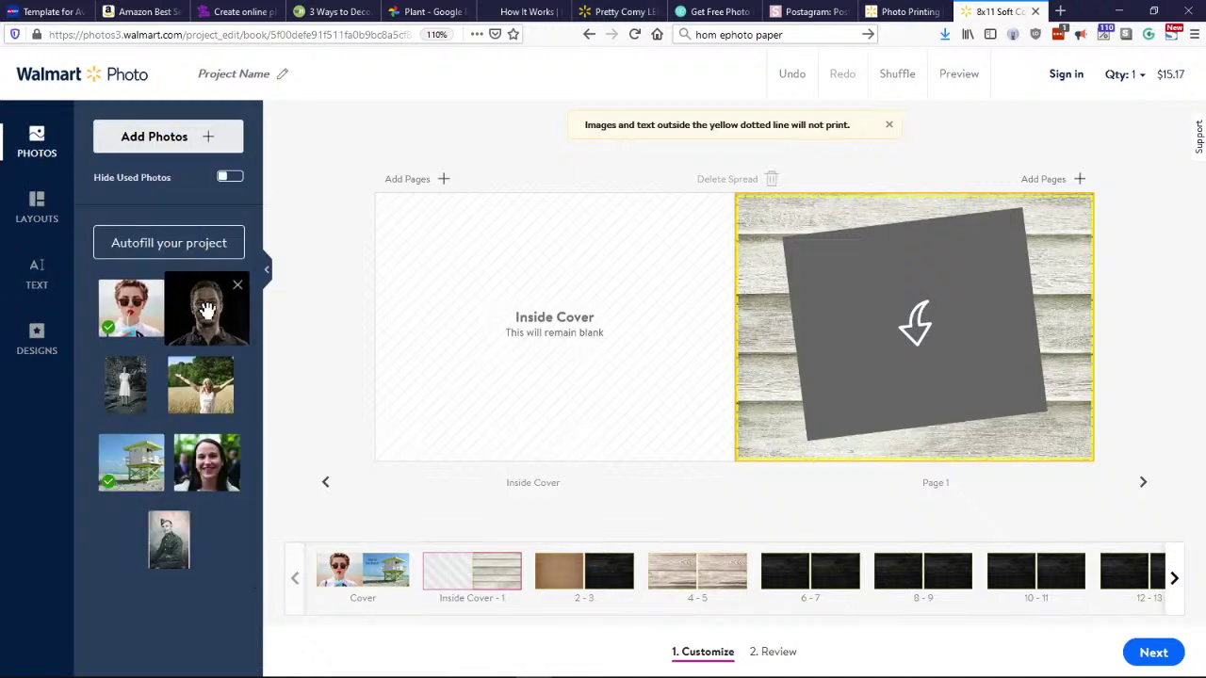
drag(194, 386, 924, 346)
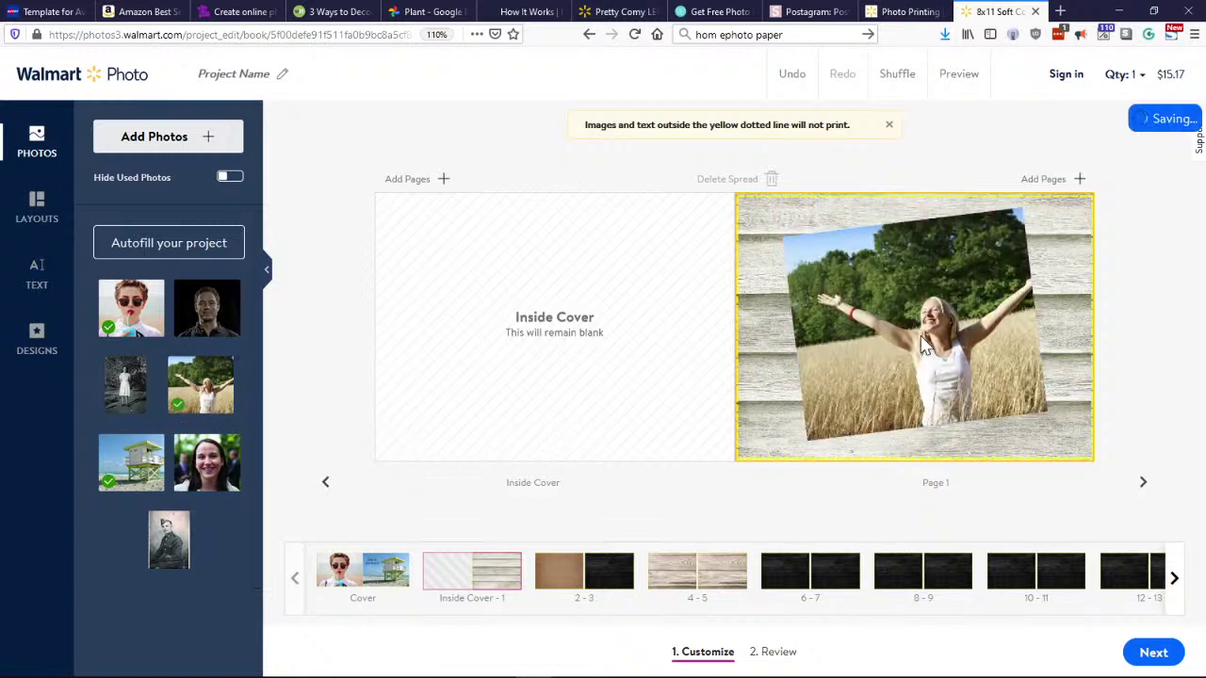
On the 2 - 3 spread, apply the light wood plank layout with one large portrait photo and a text strip to page 2.
click(1144, 483)
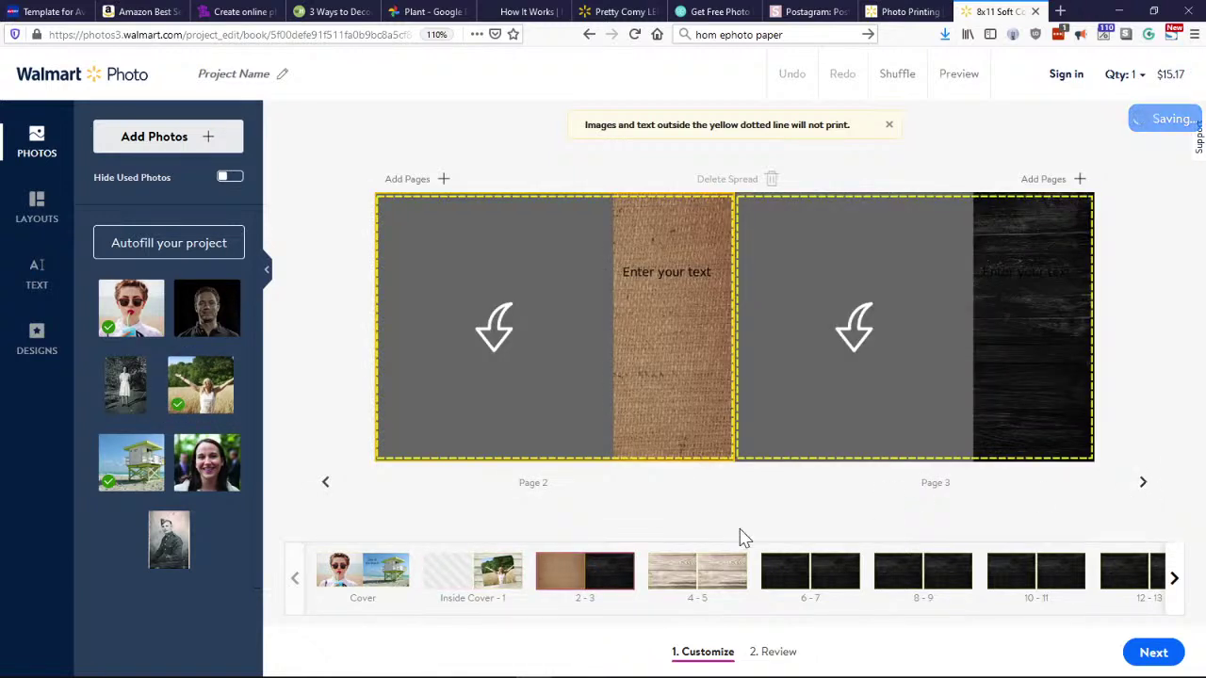
click(525, 365)
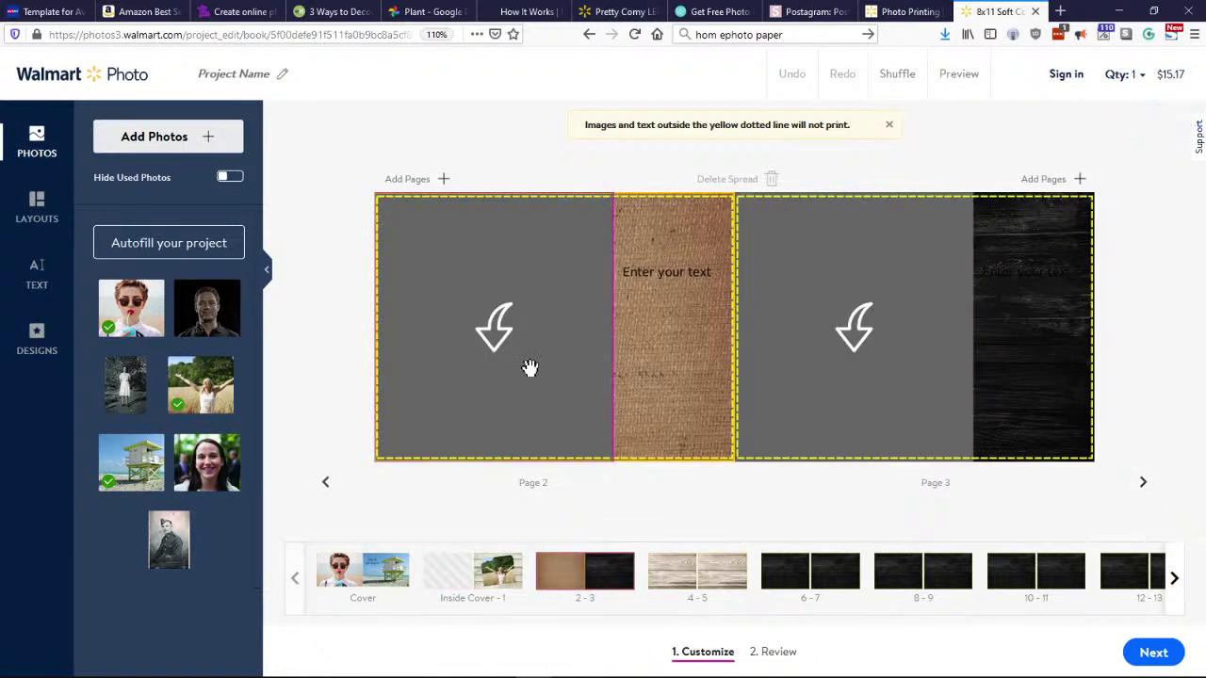
click(36, 217)
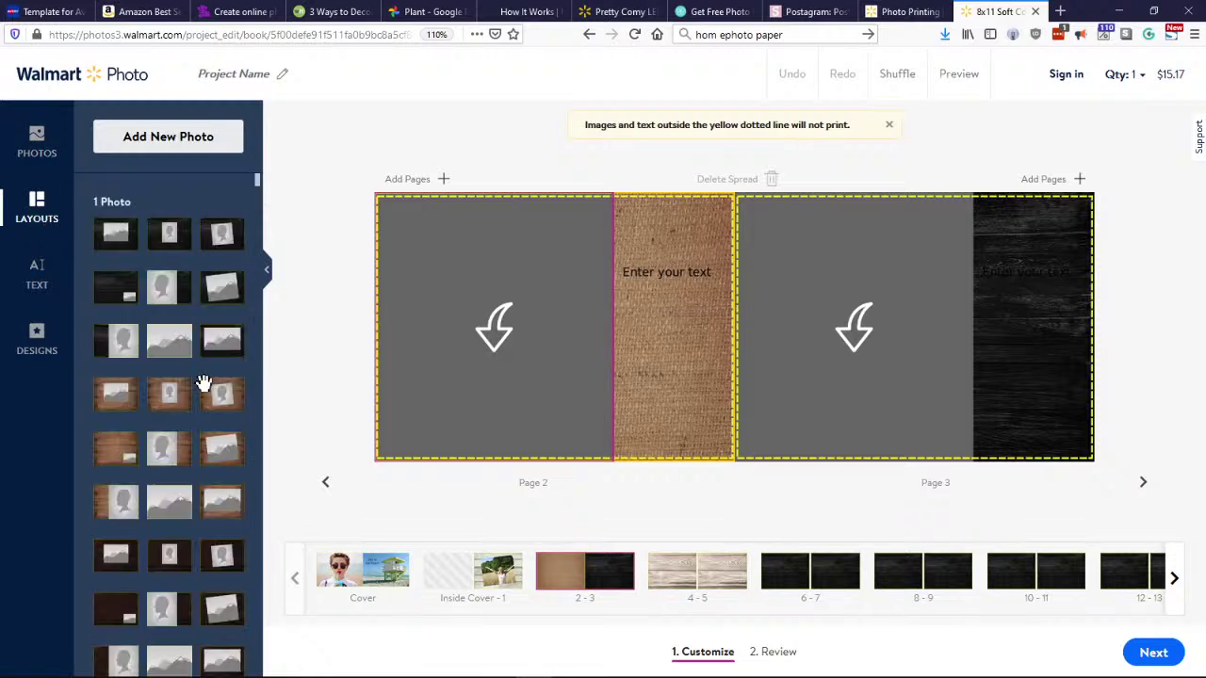
scroll(202, 377, down, 1)
scroll(209, 445, down, 5)
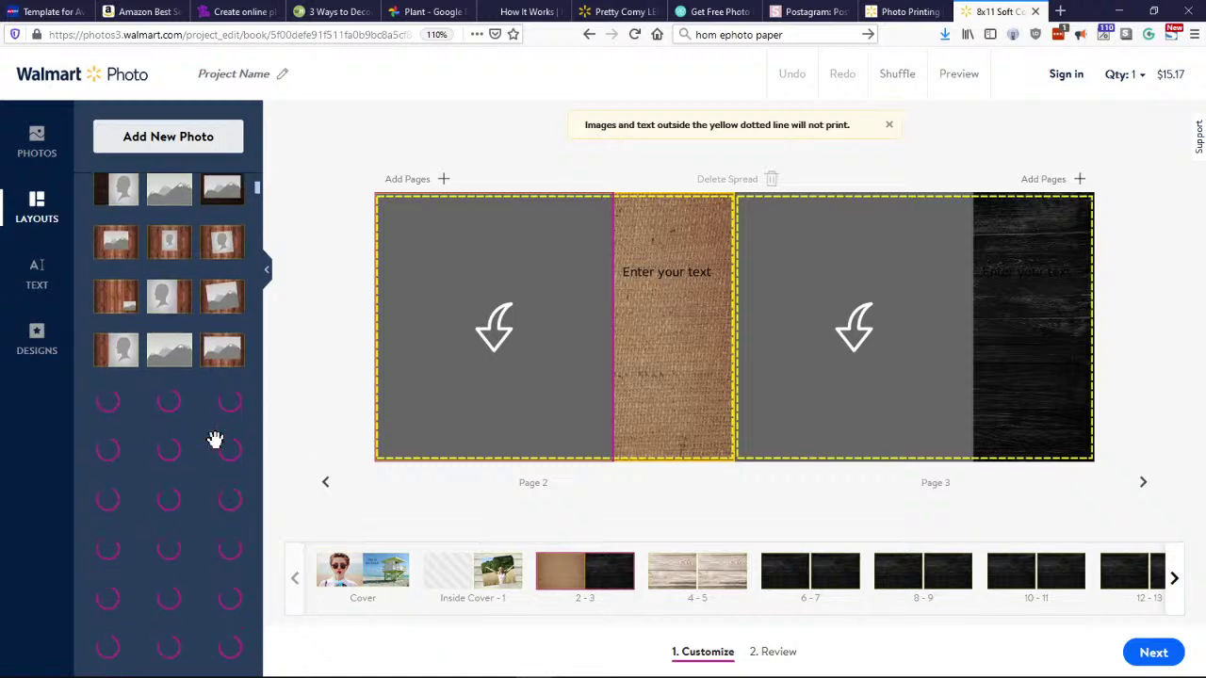
scroll(216, 450, down, 5)
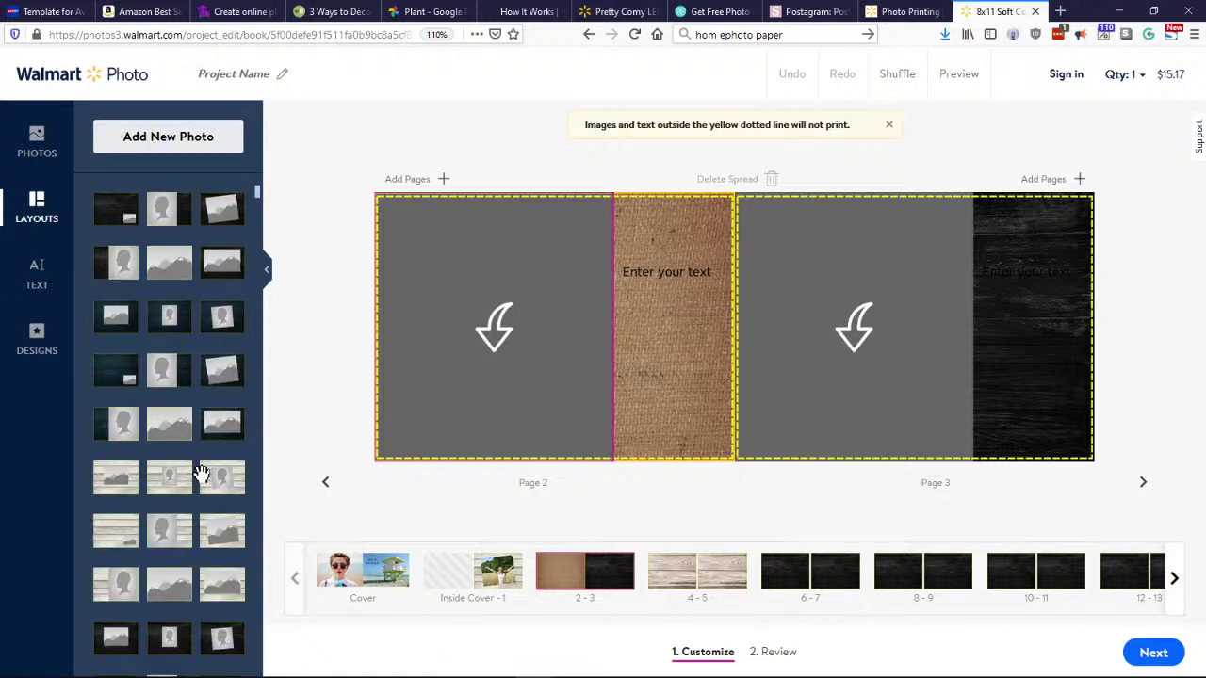
click(170, 534)
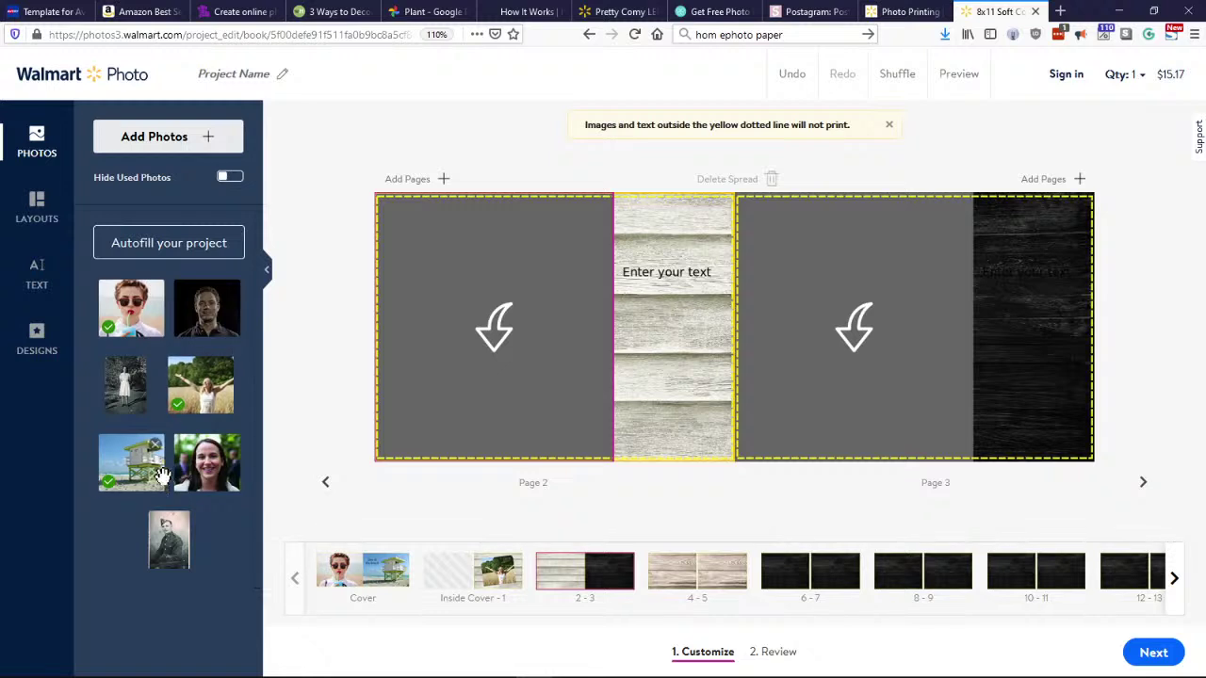
Fill the page 2 frame with the vintage soldier portrait and set the text beside it to "Granddad".
drag(169, 537, 464, 338)
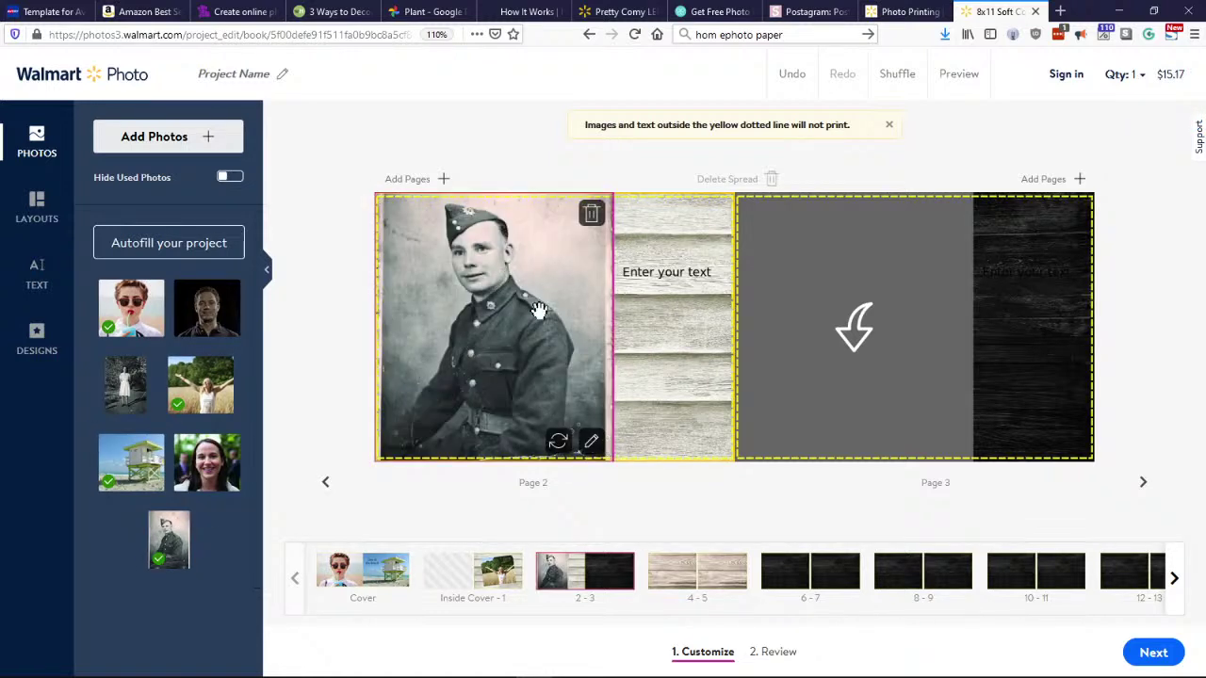
click(666, 281)
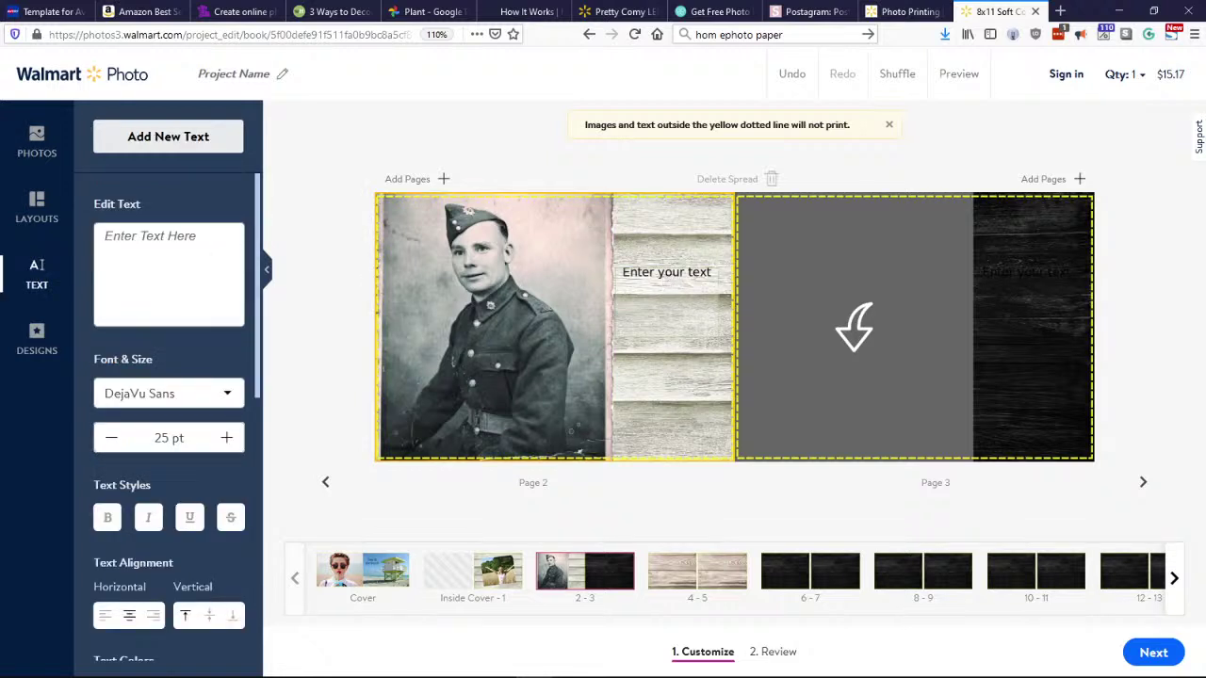
text(Gra)
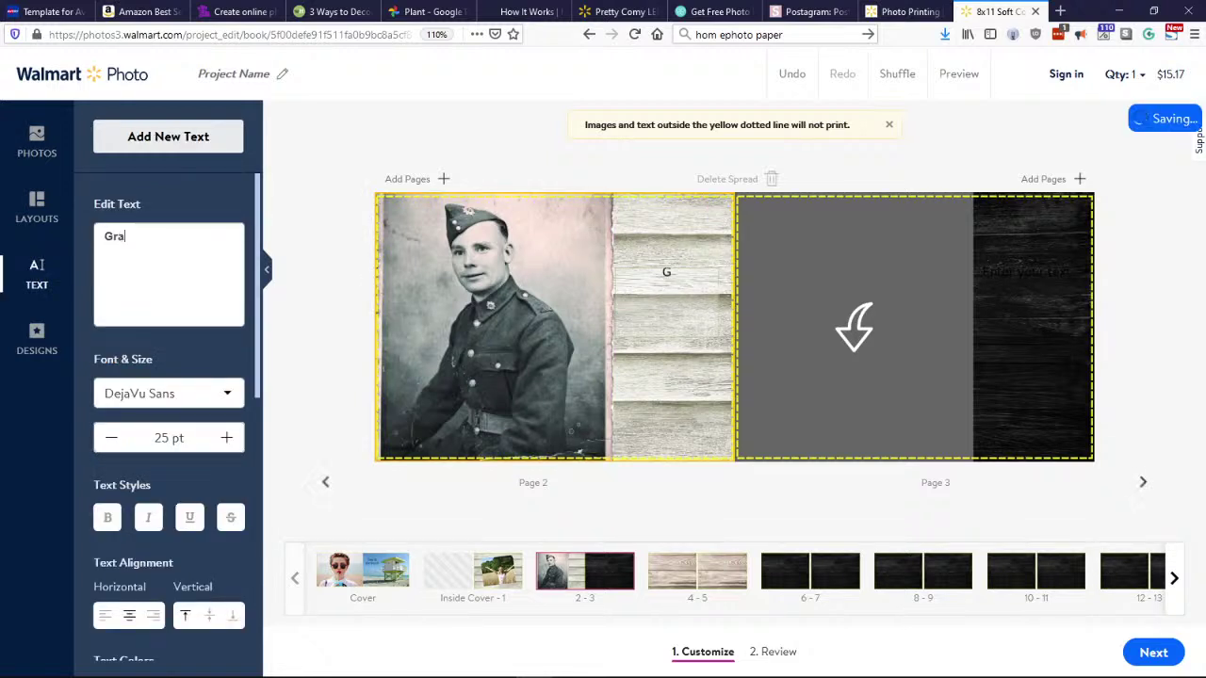
text(nddad)
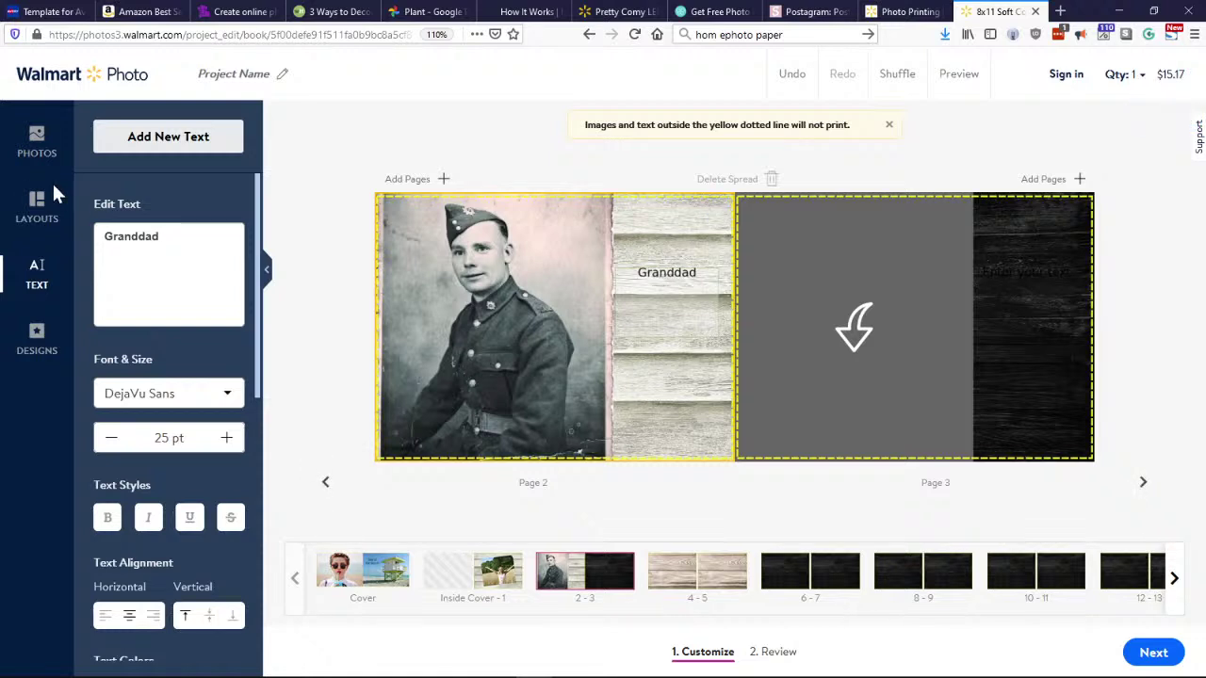
click(403, 129)
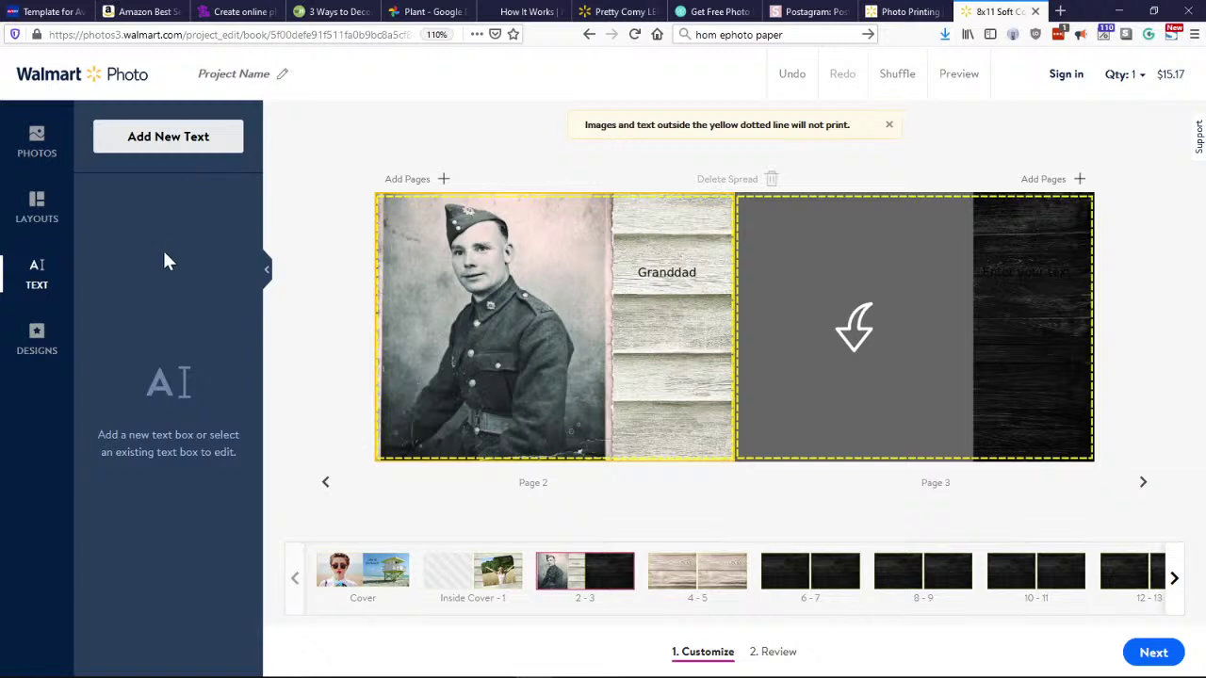
Apply the light wood plank layout with two side-by-side landscape photos to page 3.
click(42, 232)
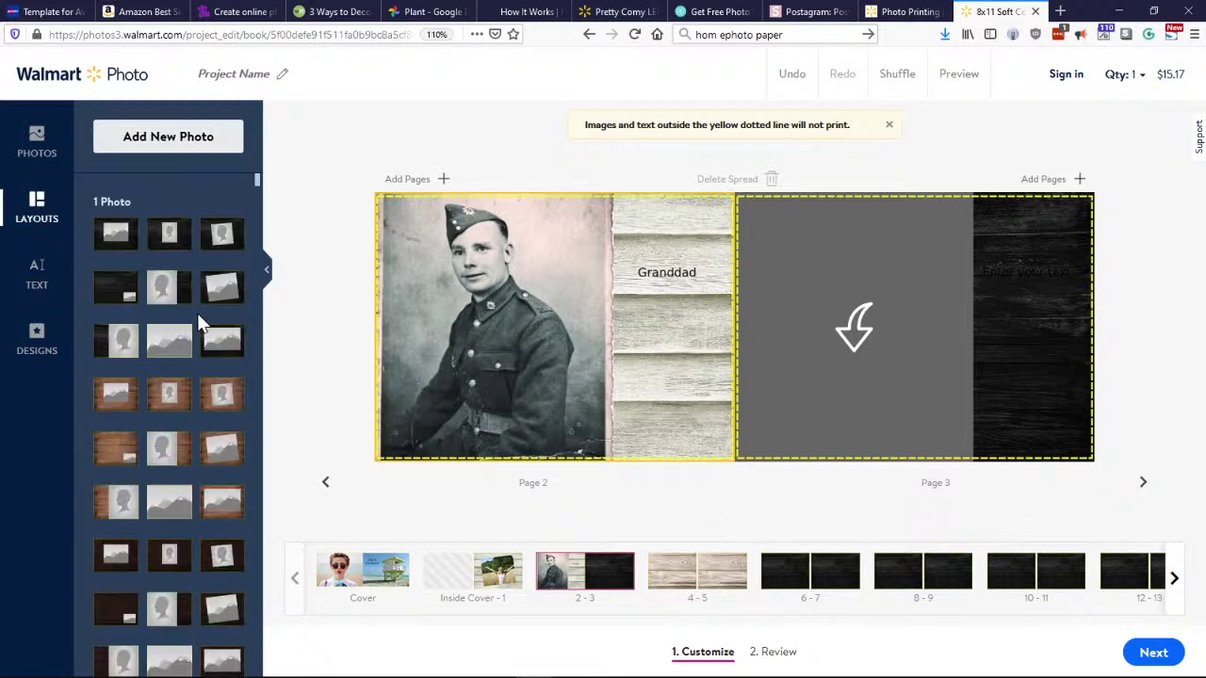
scroll(197, 313, down, 1)
scroll(194, 356, down, 5)
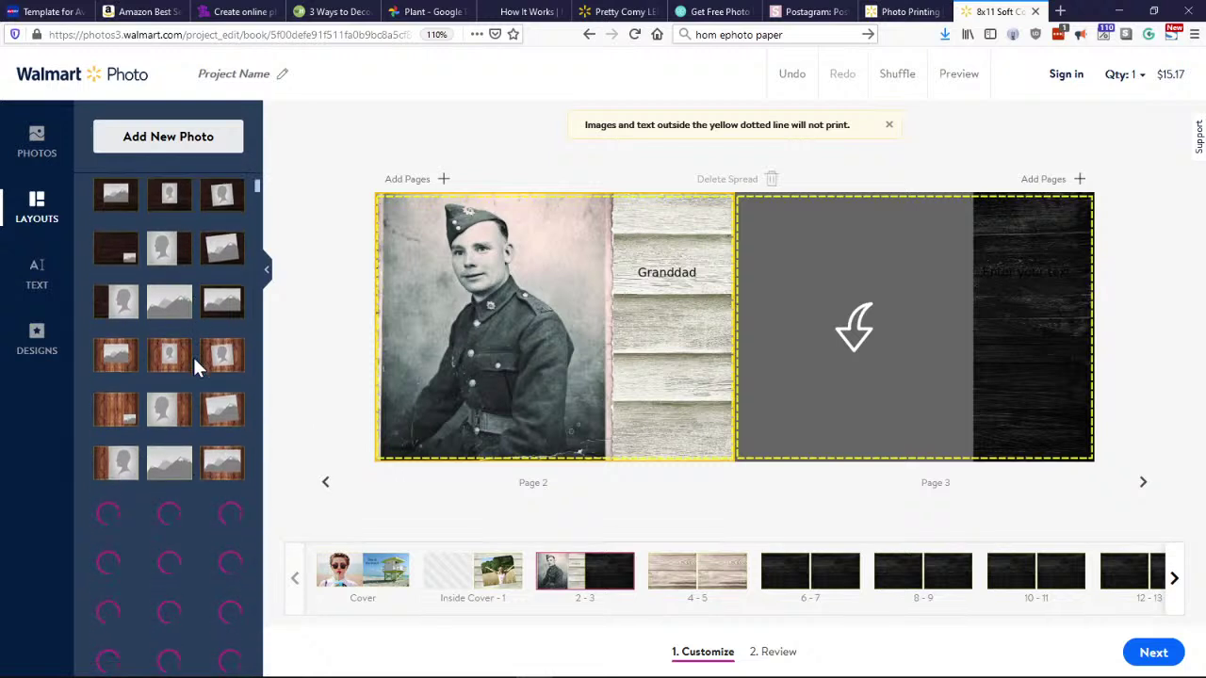
scroll(193, 357, down, 3)
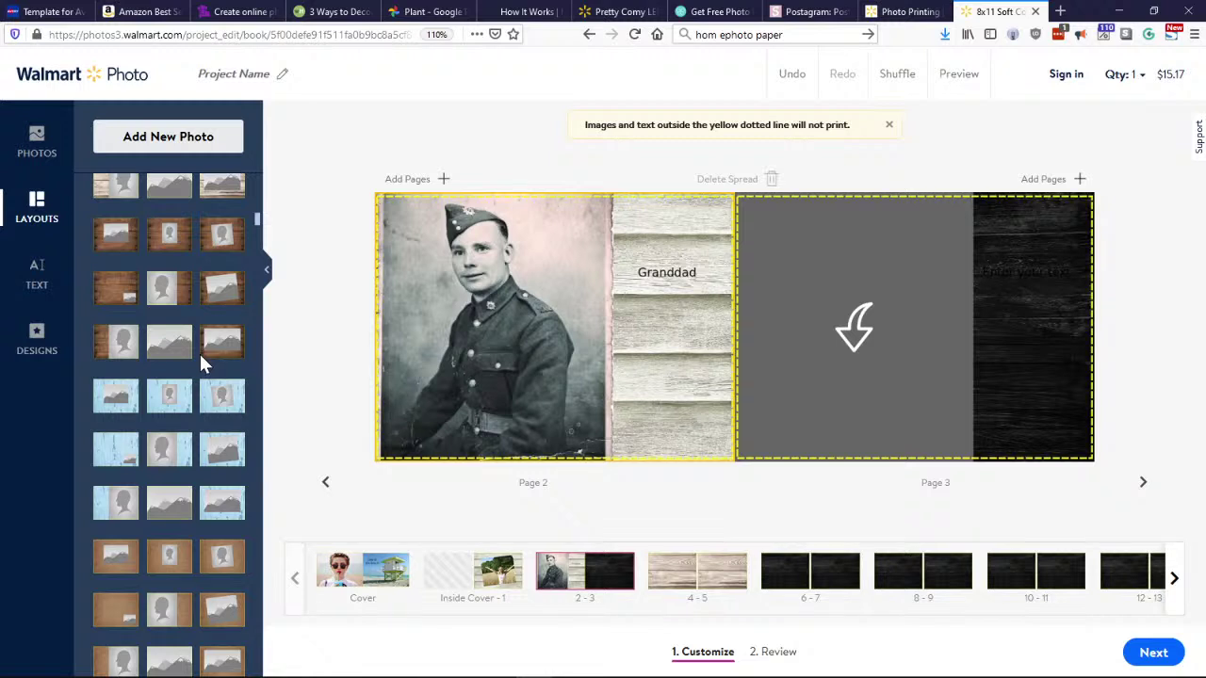
scroll(198, 406, down, 5)
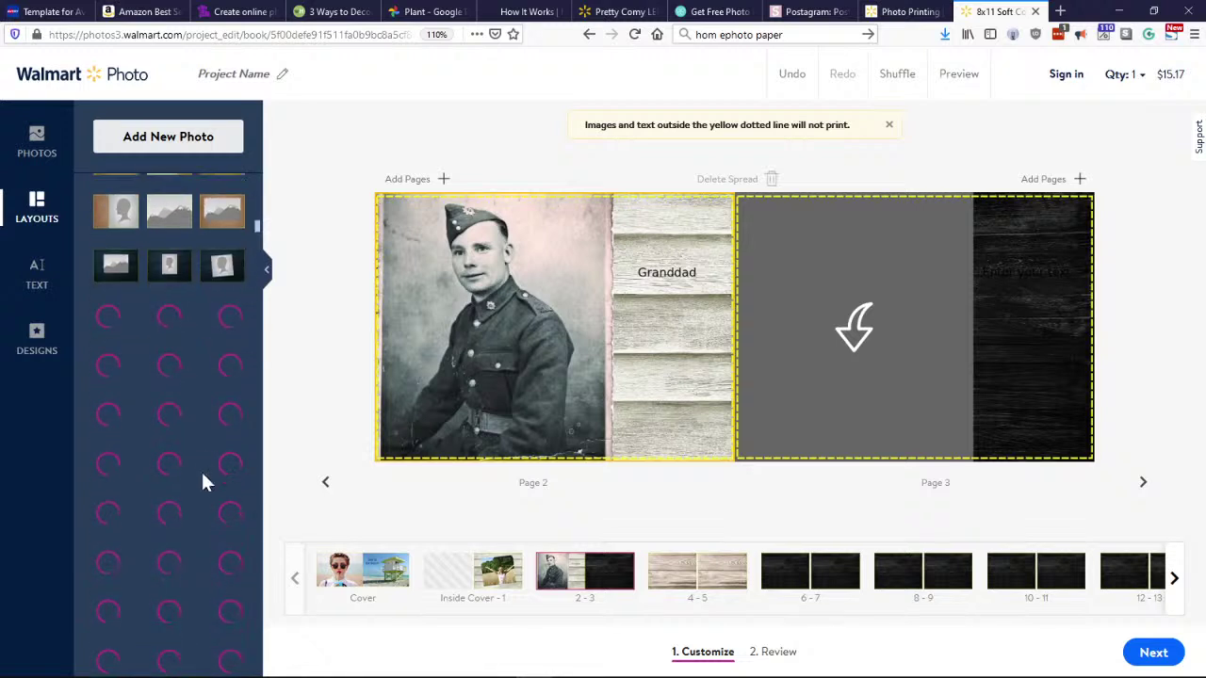
scroll(190, 482, down, 5)
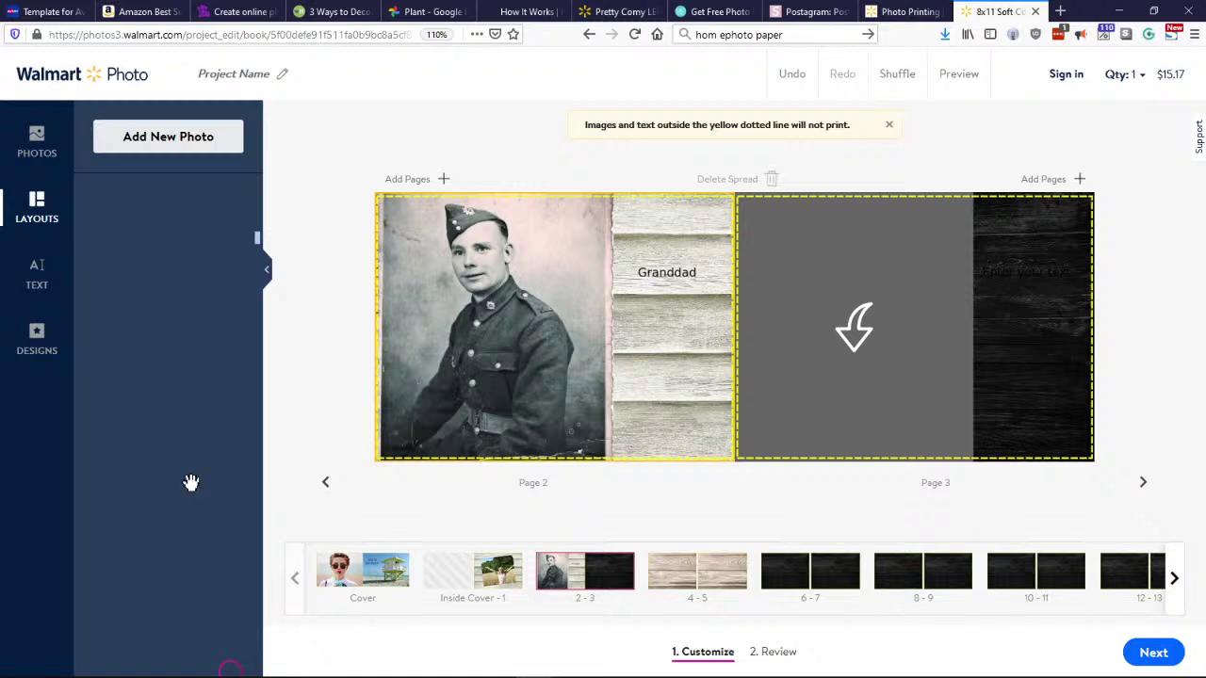
scroll(190, 482, up, 1)
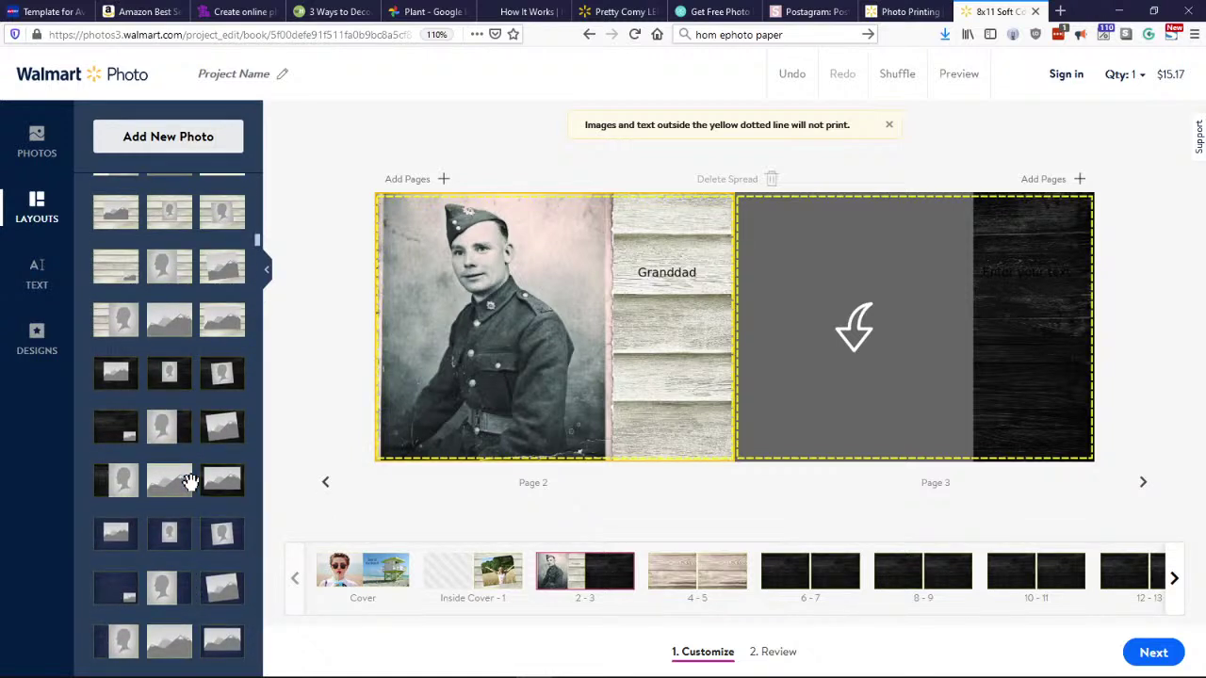
scroll(190, 483, down, 1)
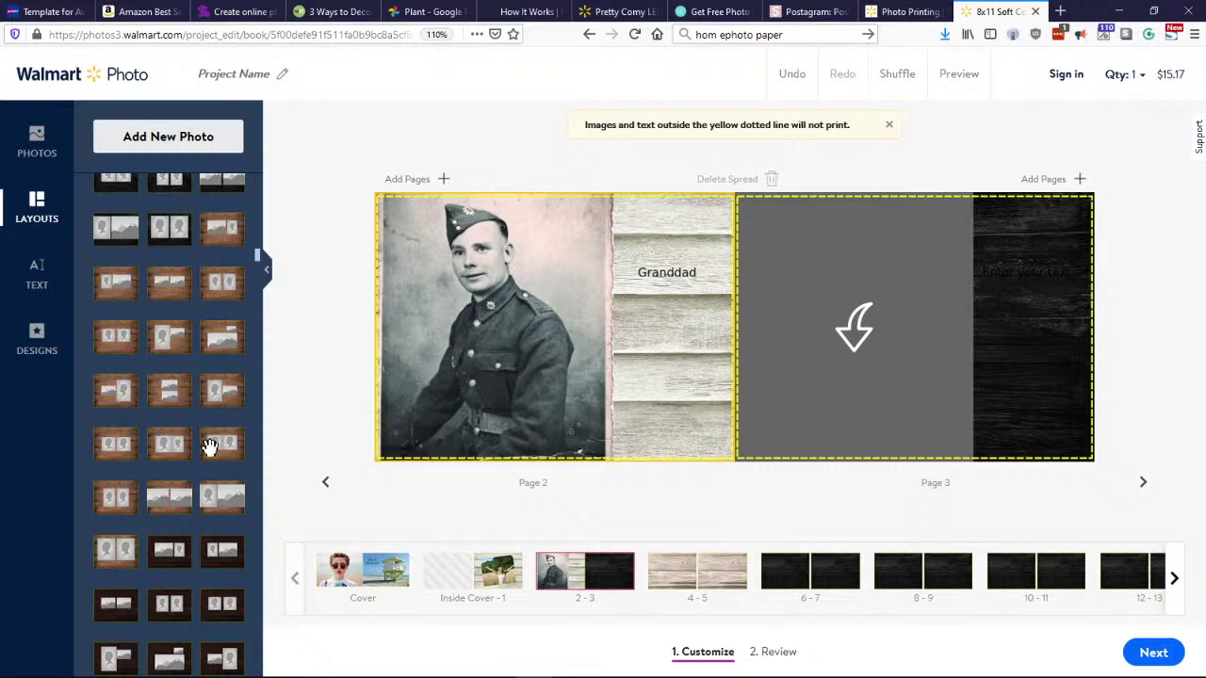
scroll(200, 429, down, 2)
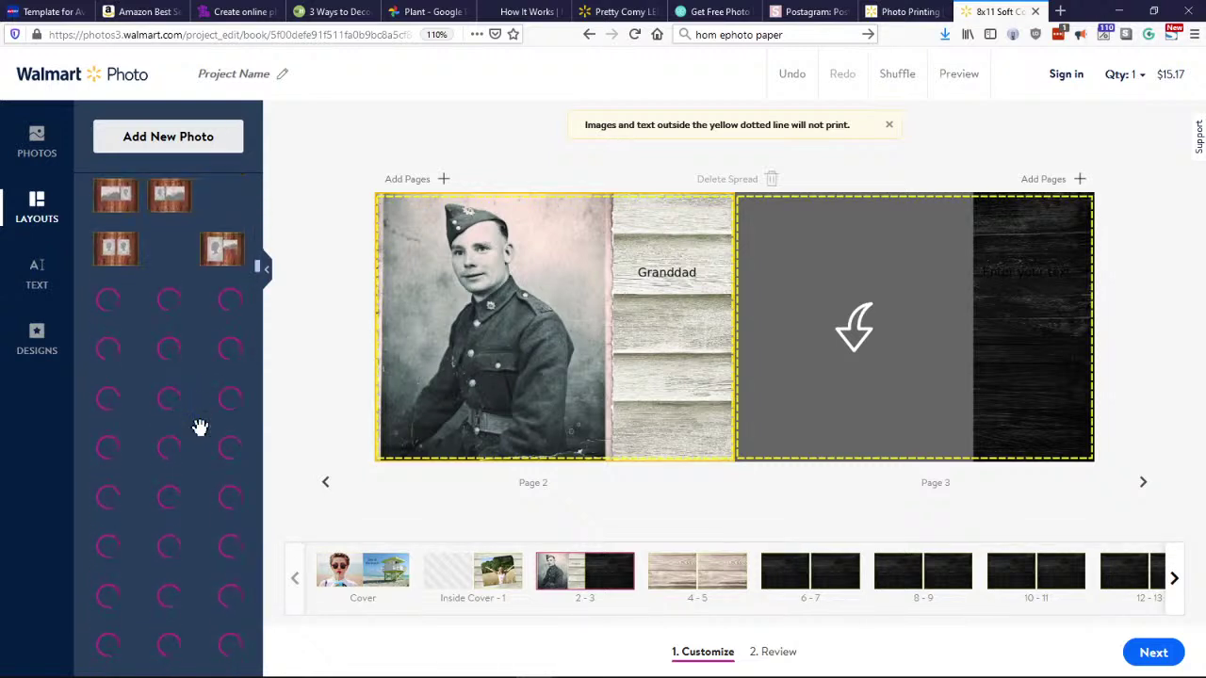
scroll(200, 429, down, 5)
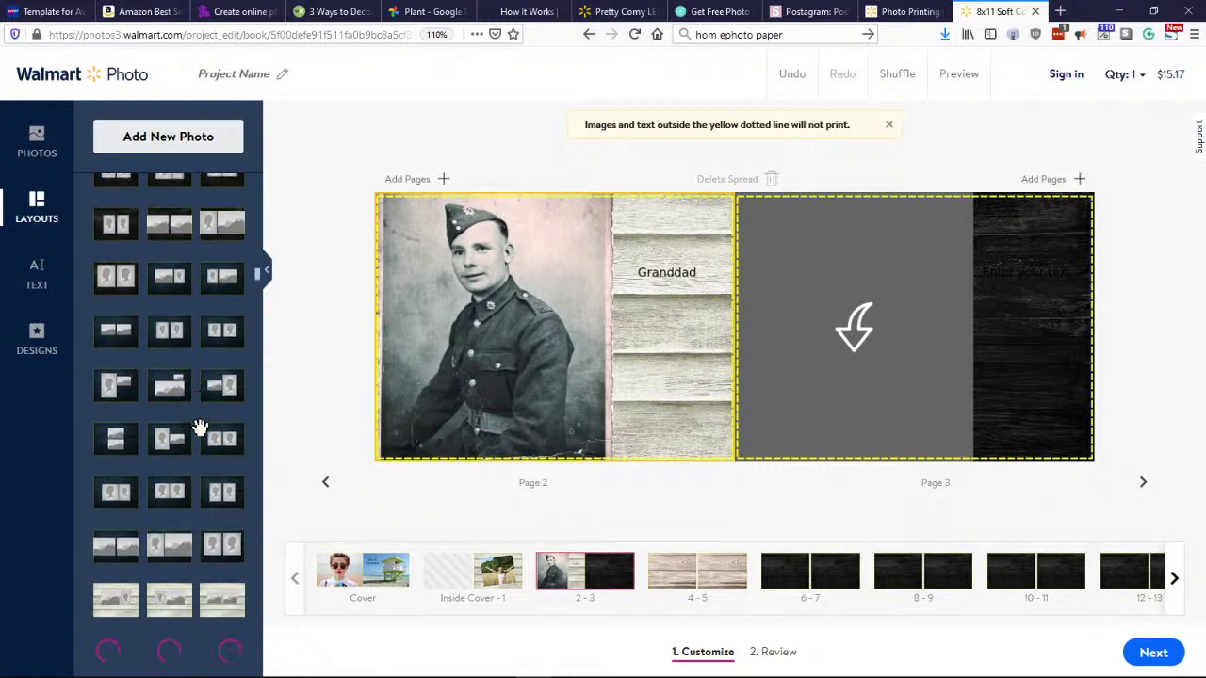
scroll(199, 429, down, 3)
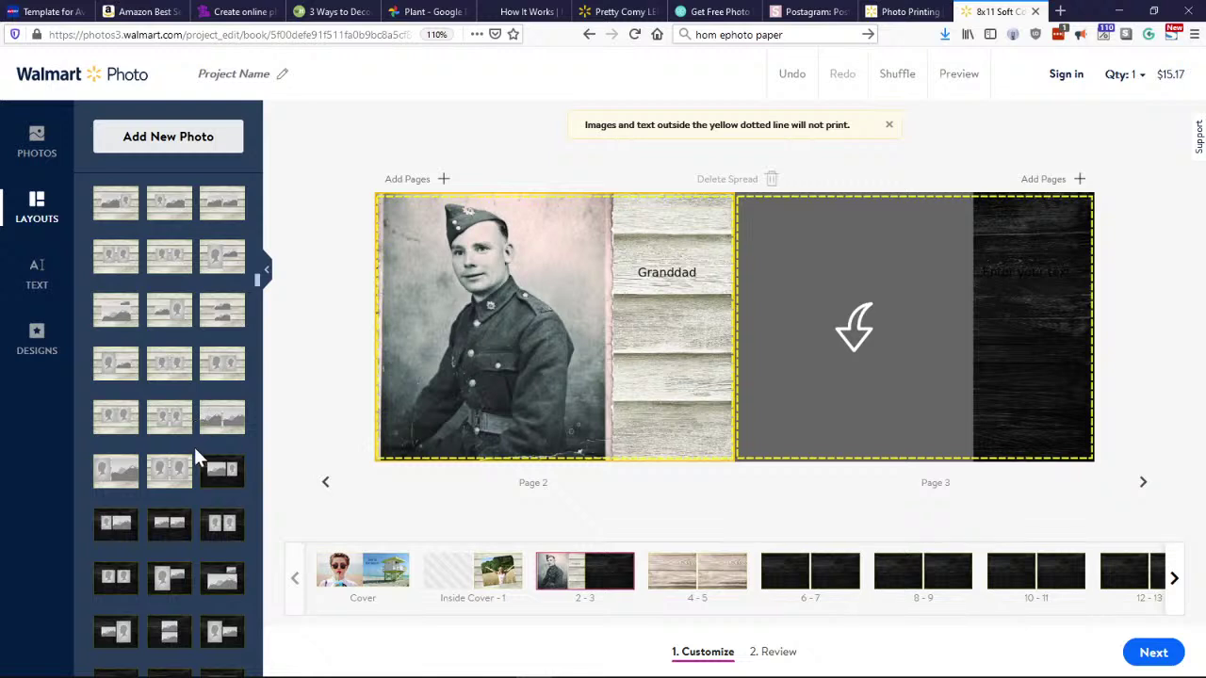
drag(215, 412, 915, 339)
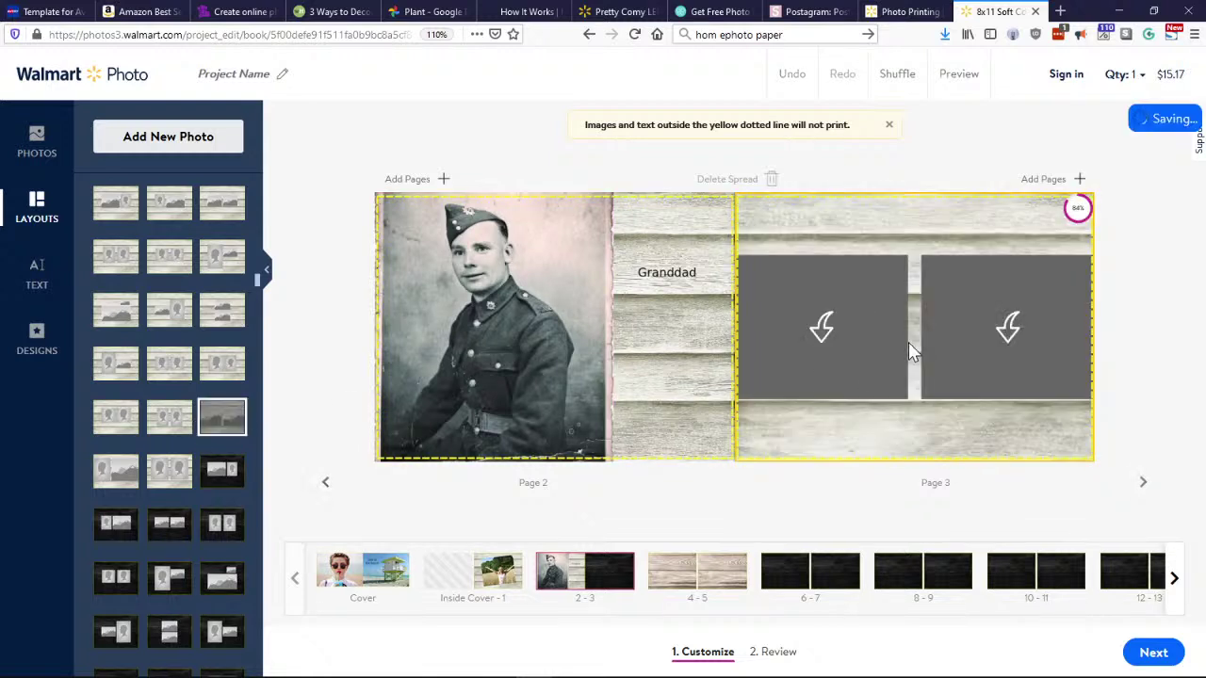
Fill page 3's first frame with the portrait of the man on black and the second with the smiling dark-haired woman.
click(38, 151)
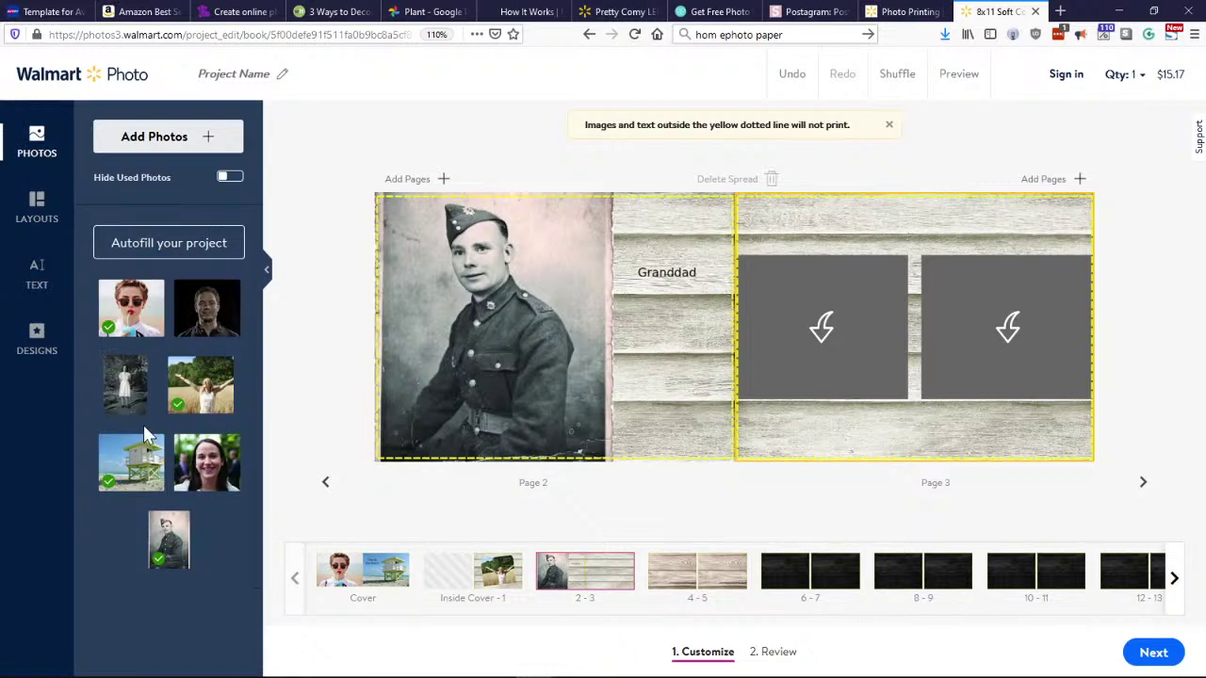
drag(208, 308, 845, 338)
drag(206, 471, 950, 352)
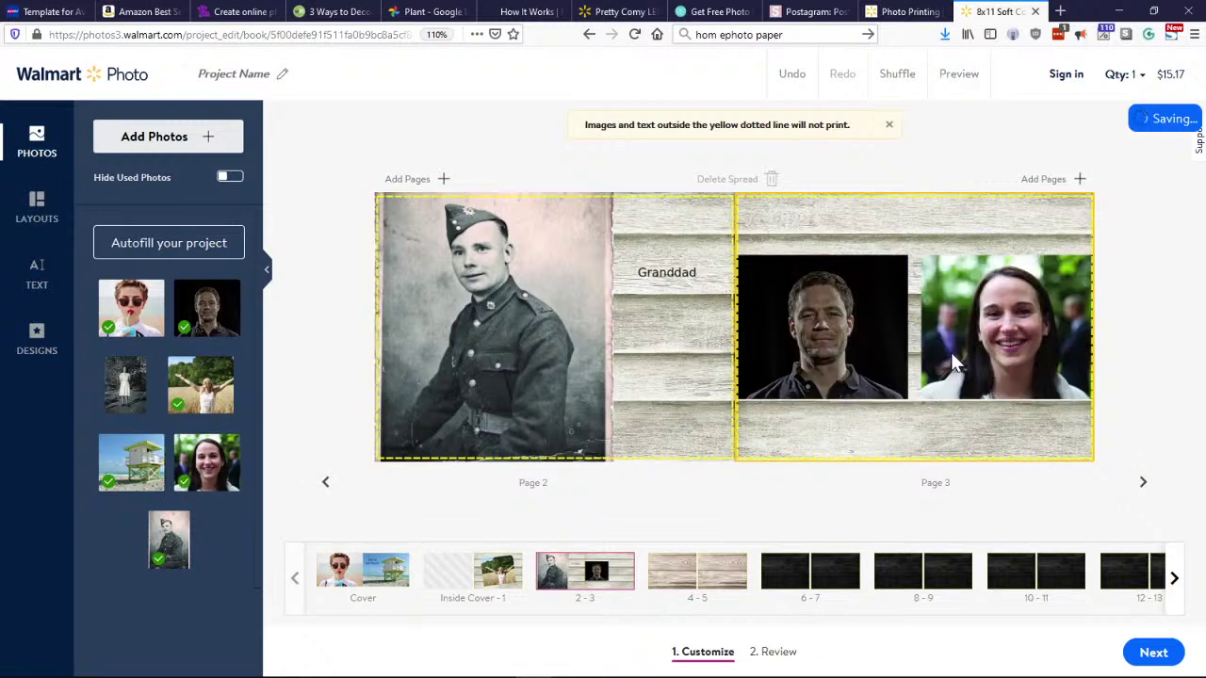
On the 4 - 5 spread, apply the black wood layout with three stacked wide landscape photos to page 4.
click(1143, 482)
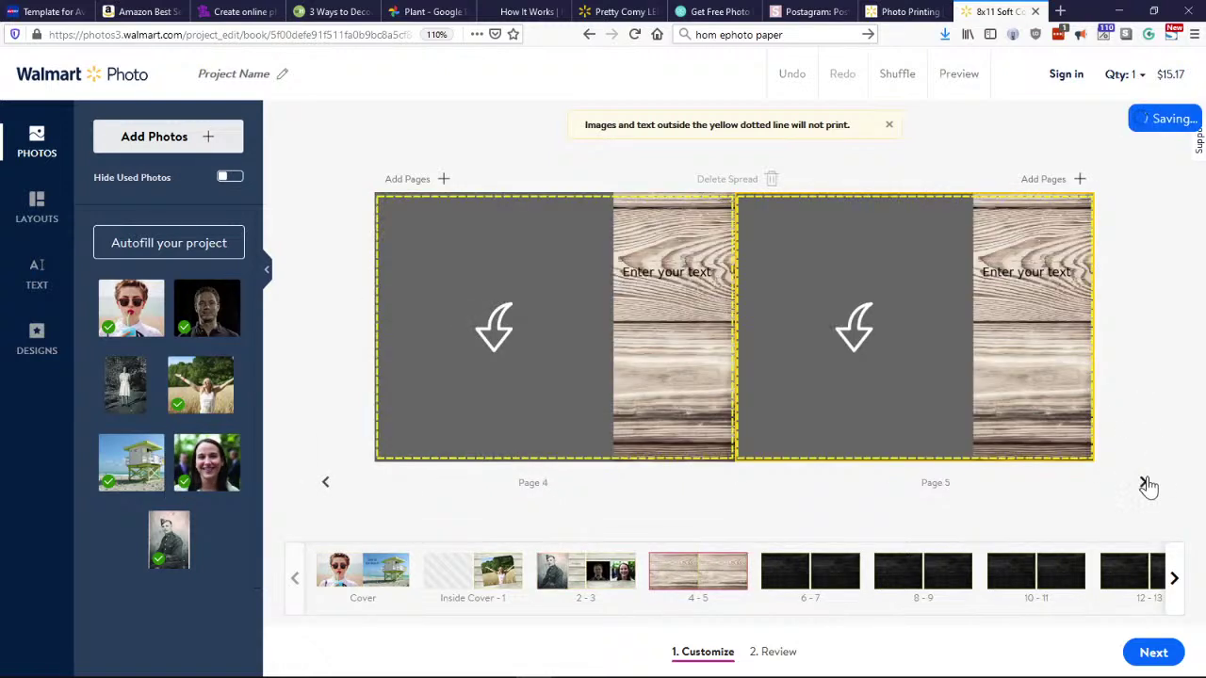
click(37, 207)
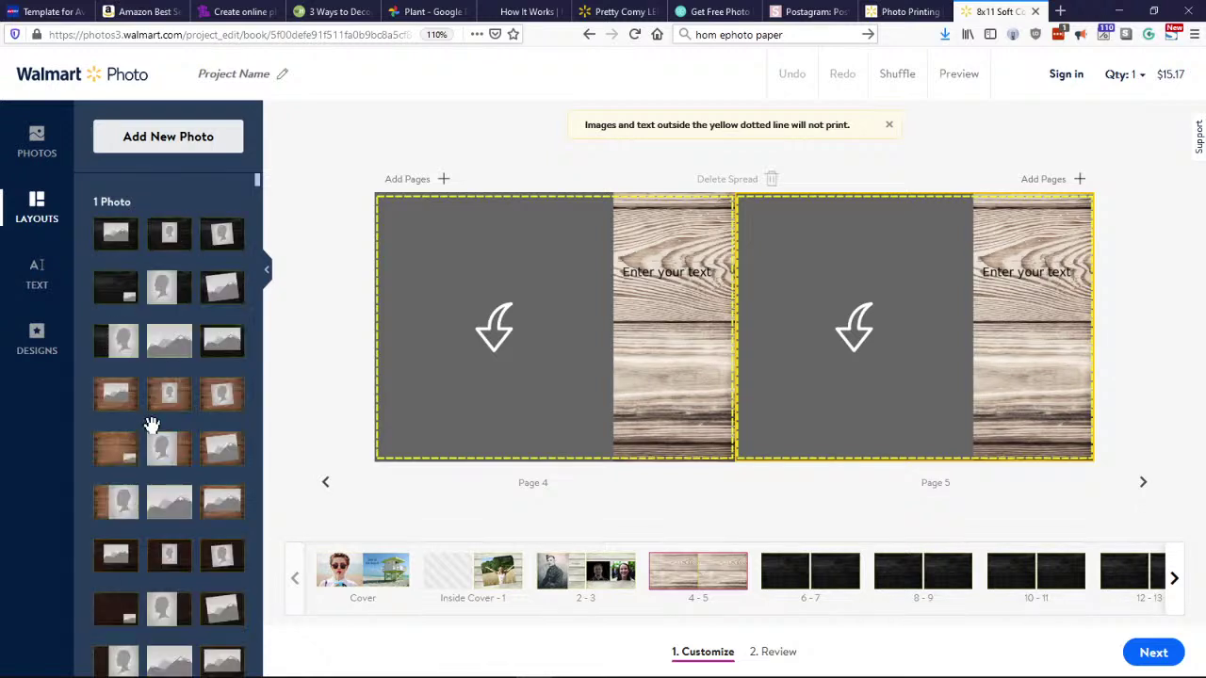
scroll(152, 425, down, 5)
scroll(151, 425, down, 2)
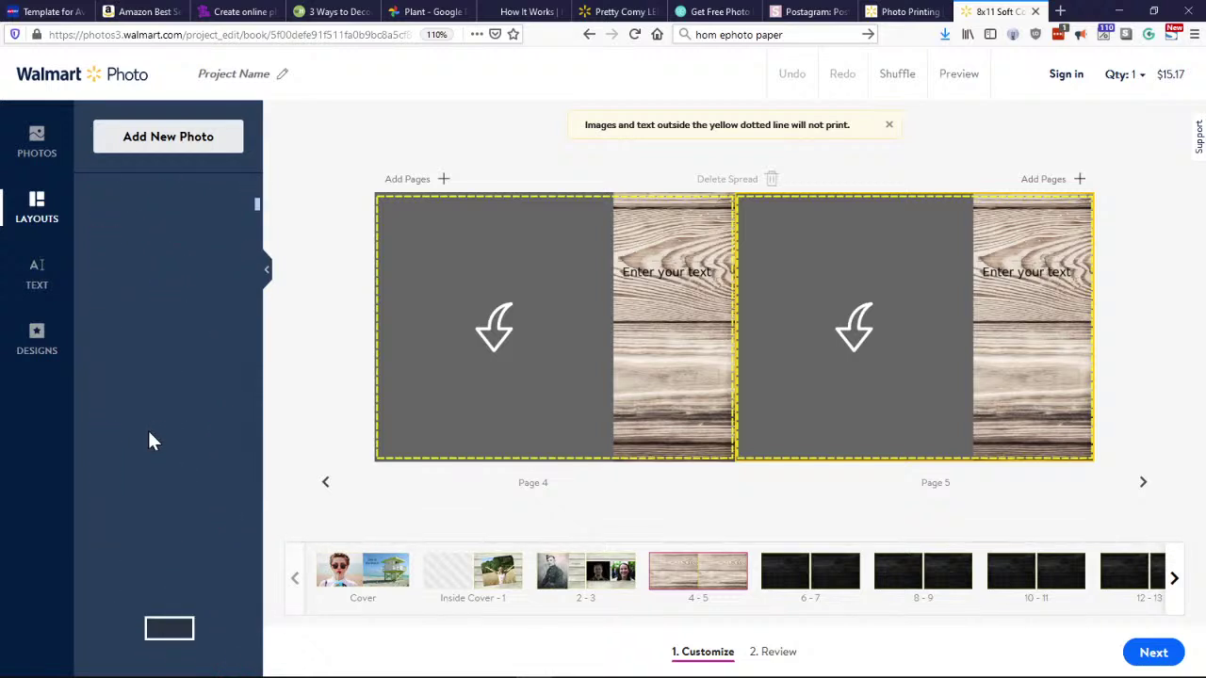
scroll(150, 441, down, 3)
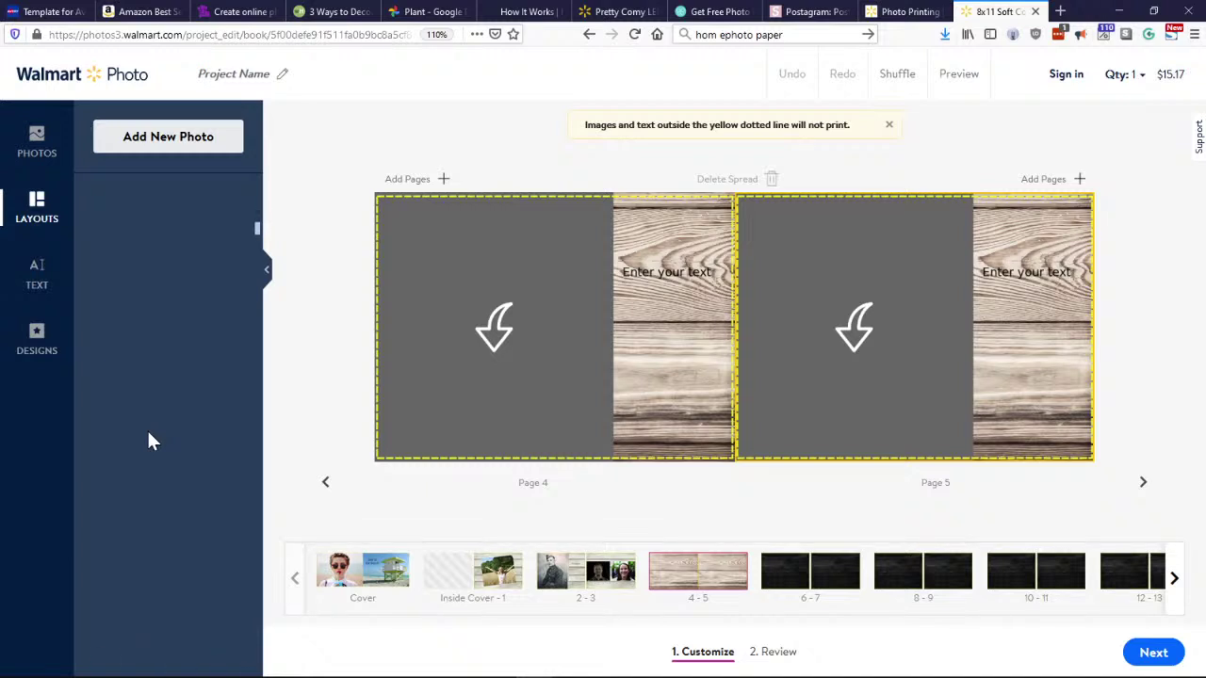
scroll(175, 358, down, 3)
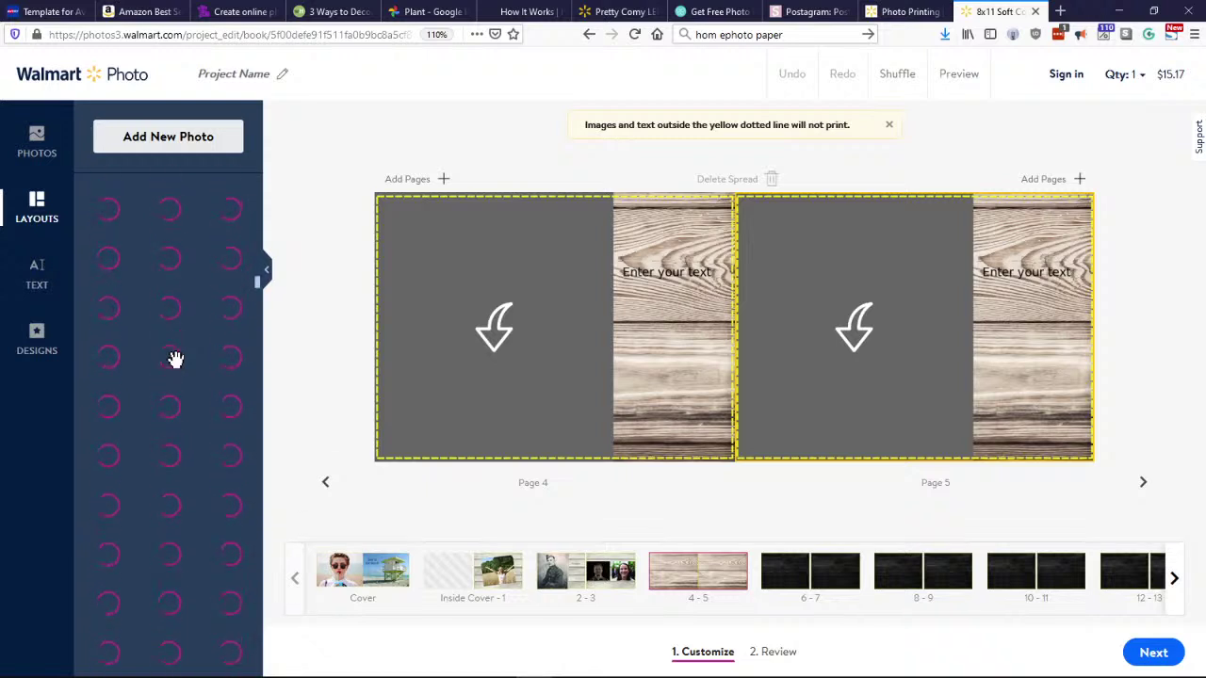
scroll(175, 358, down, 2)
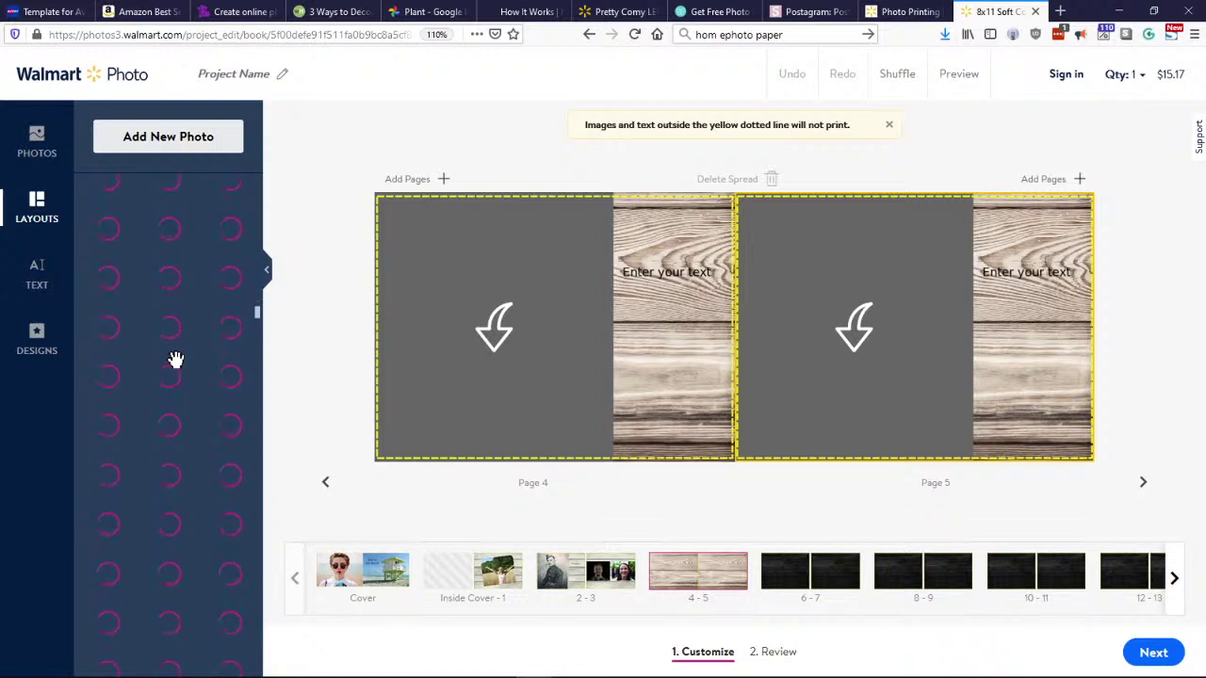
scroll(175, 359, down, 2)
scroll(179, 372, down, 2)
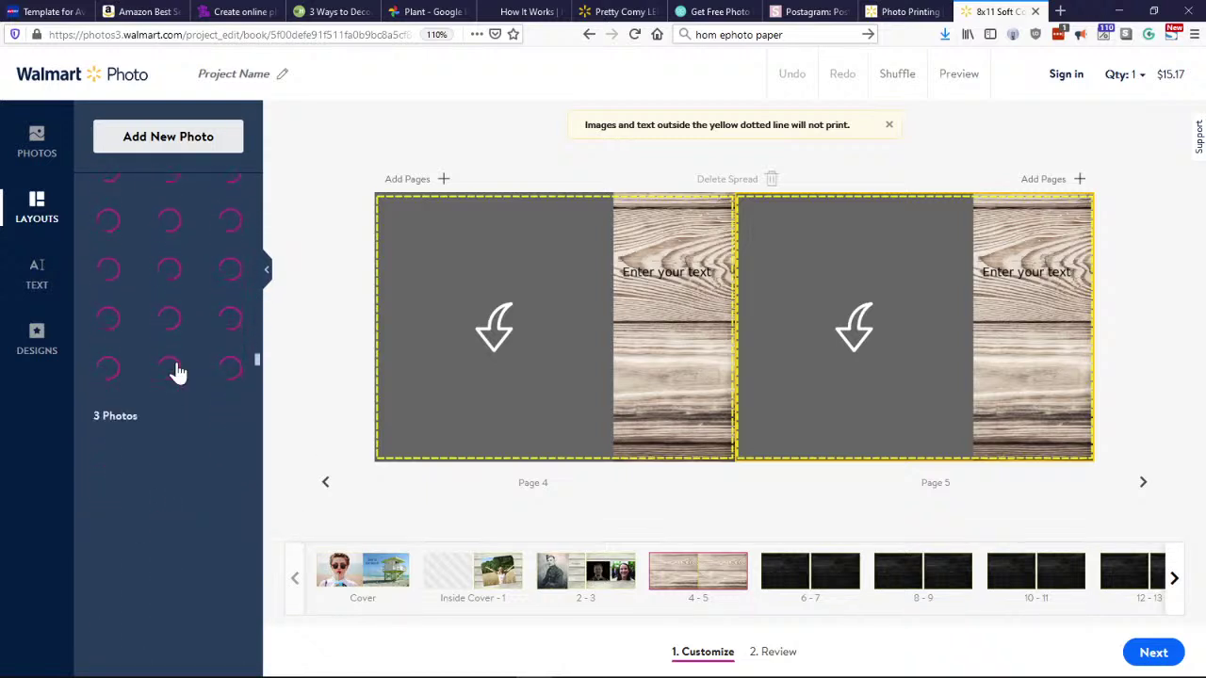
scroll(179, 372, down, 3)
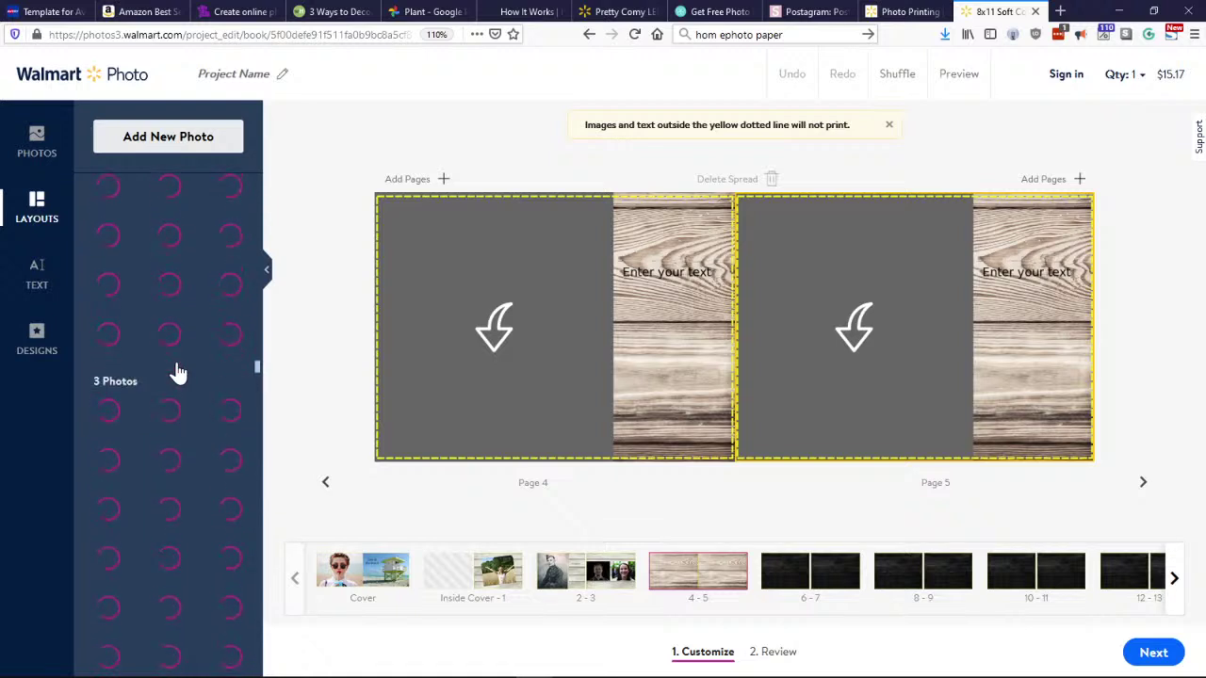
scroll(184, 376, down, 1)
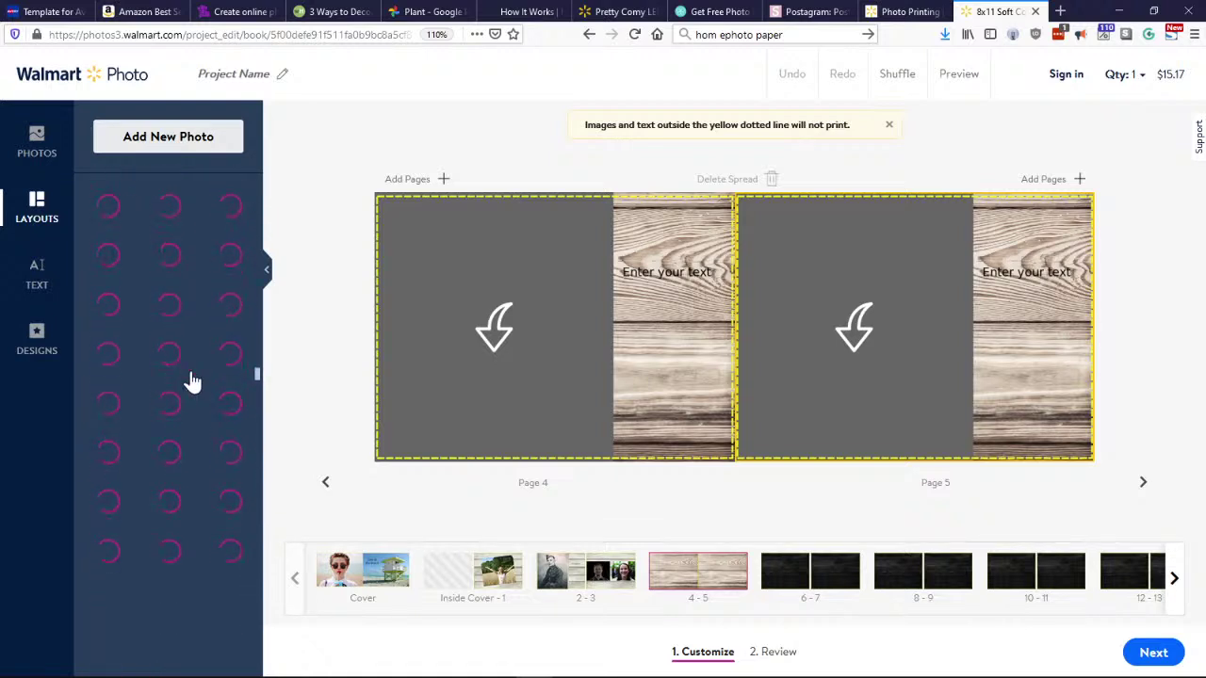
scroll(204, 399, down, 2)
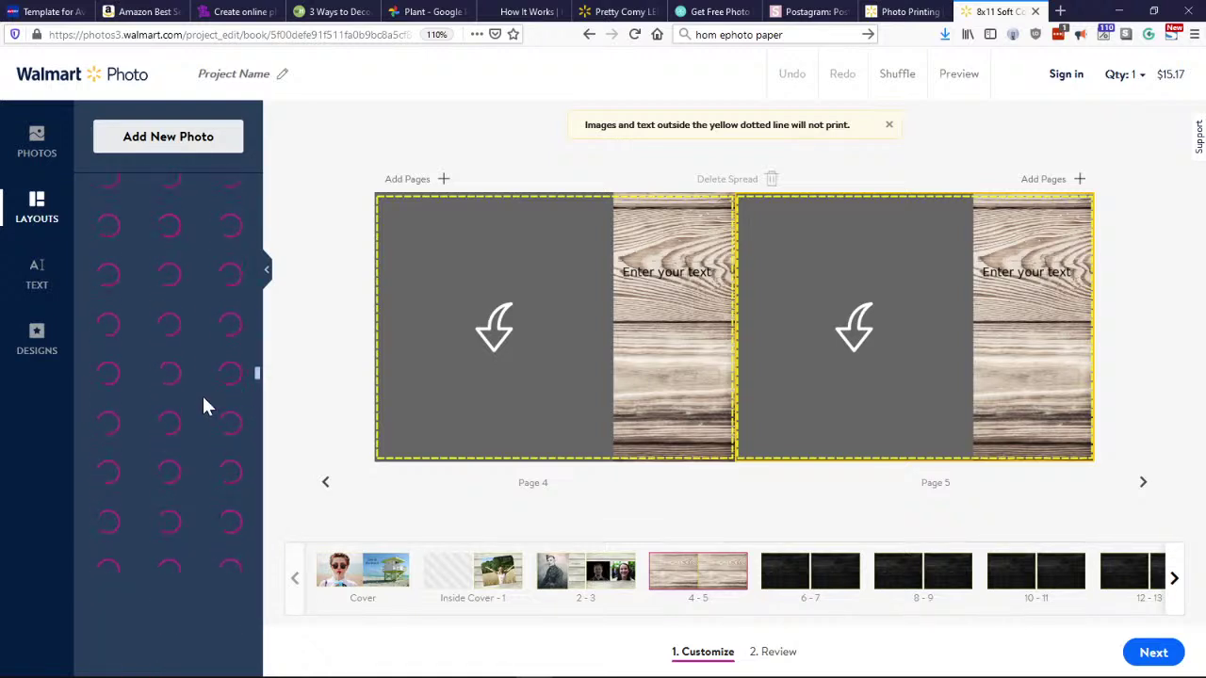
scroll(204, 400, up, 1)
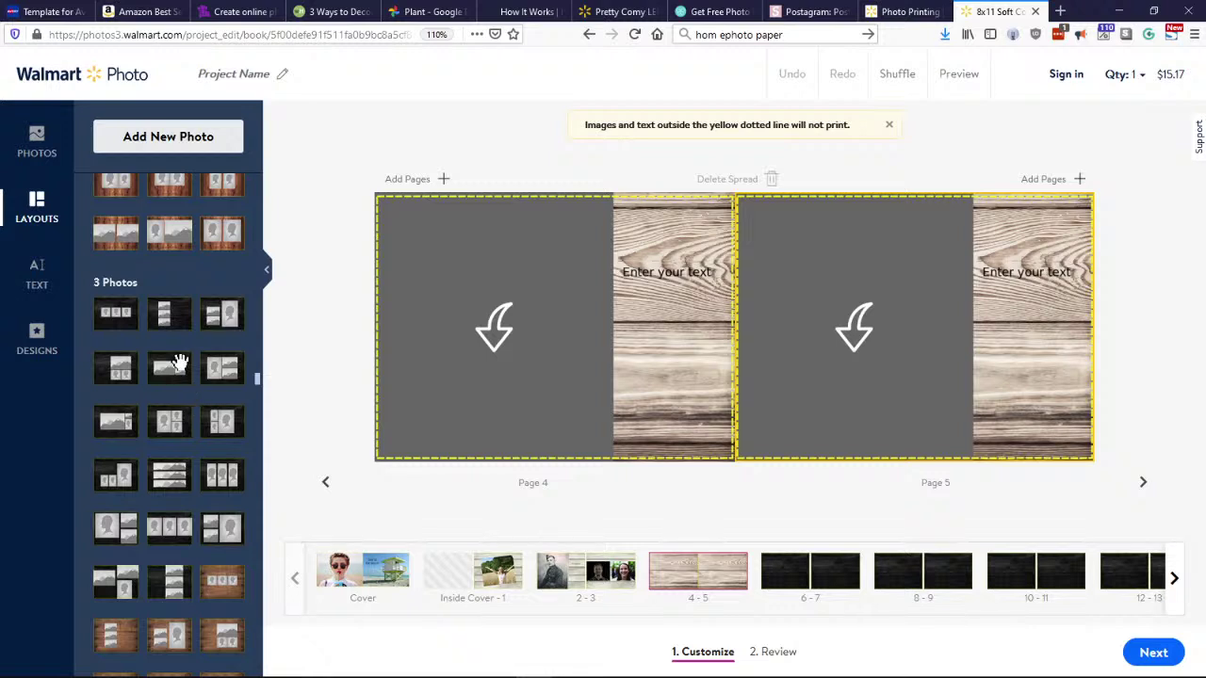
scroll(198, 387, down, 2)
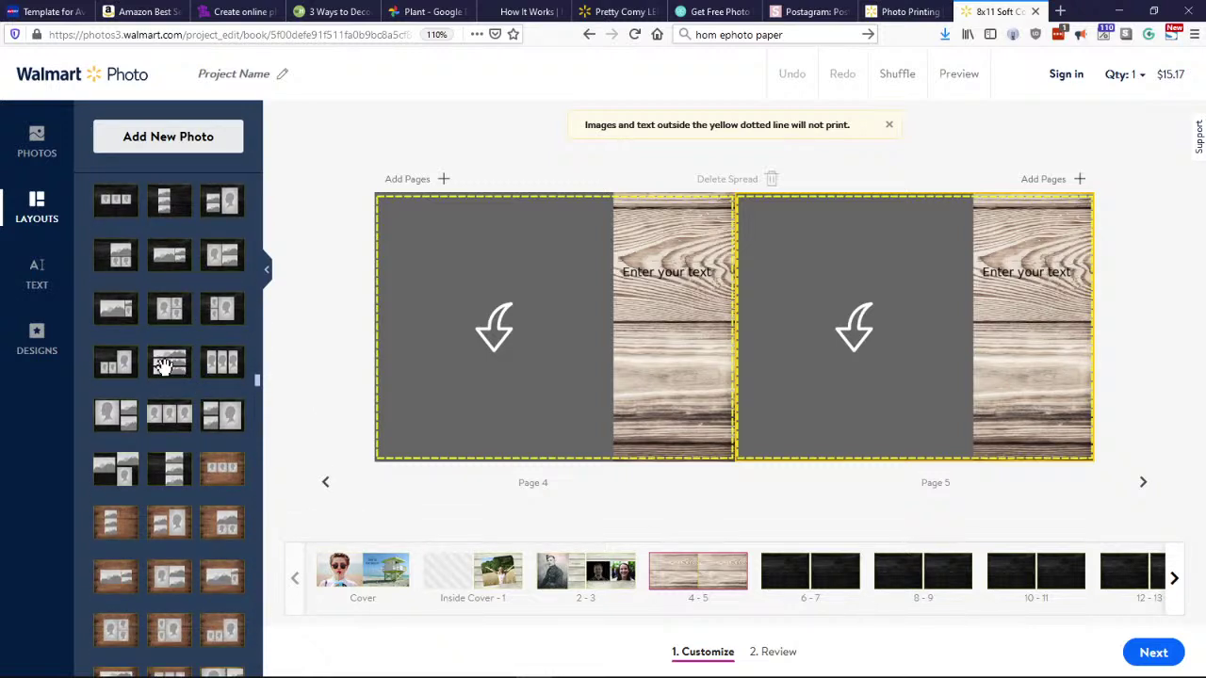
drag(162, 367, 488, 331)
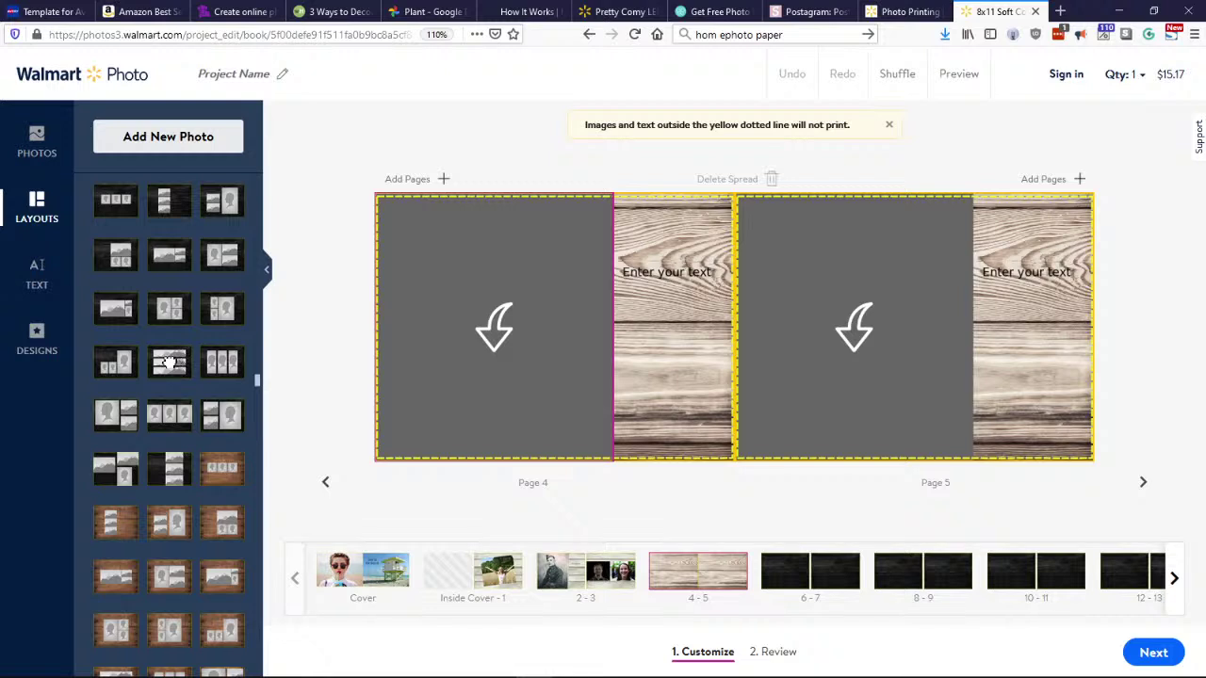
drag(169, 363, 509, 283)
drag(166, 359, 323, 347)
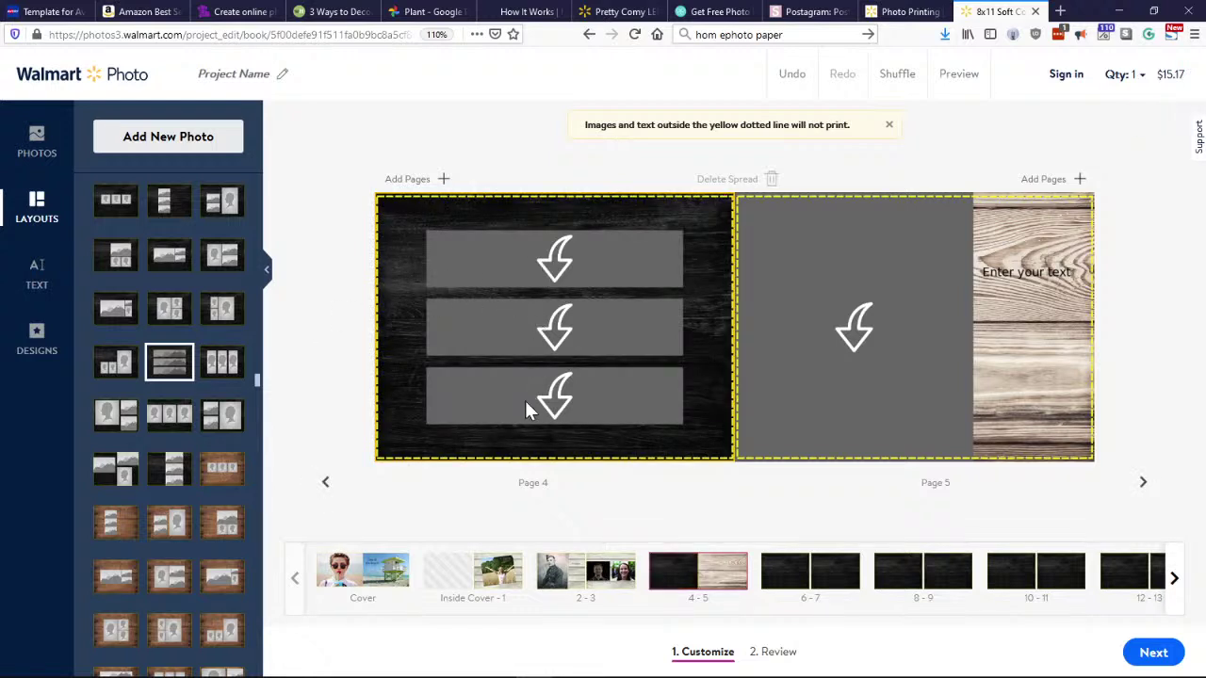
Apply the light wood plank layout with two landscape photos, one portrait photo and a caption to page 5.
mouse_move(113, 473)
mouse_down()
mouse_move(320, 458)
mouse_move(122, 476)
mouse_up()
scroll(146, 463, down, 5)
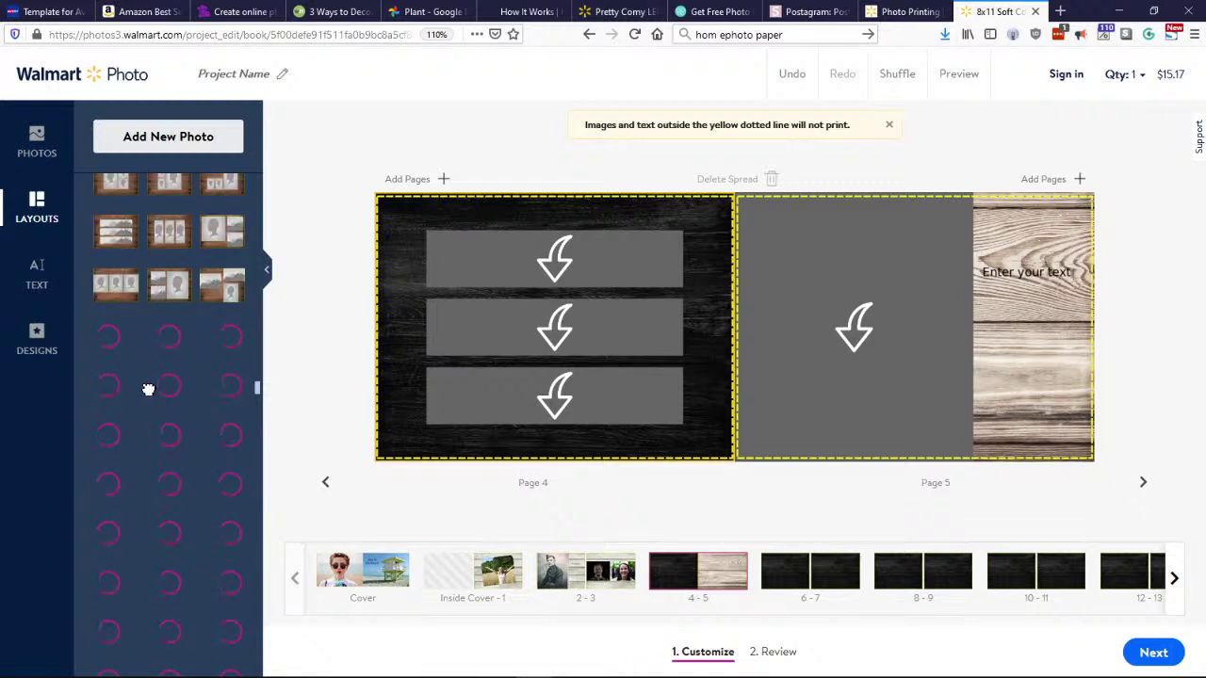
scroll(148, 386, down, 2)
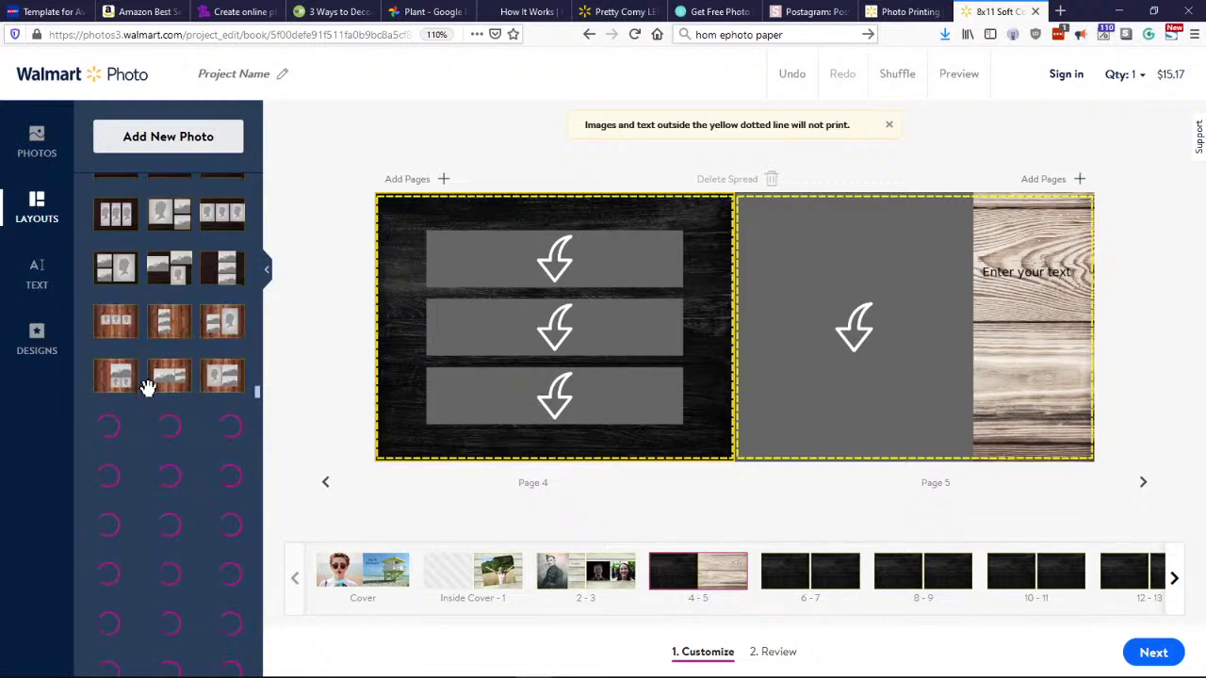
scroll(148, 388, down, 5)
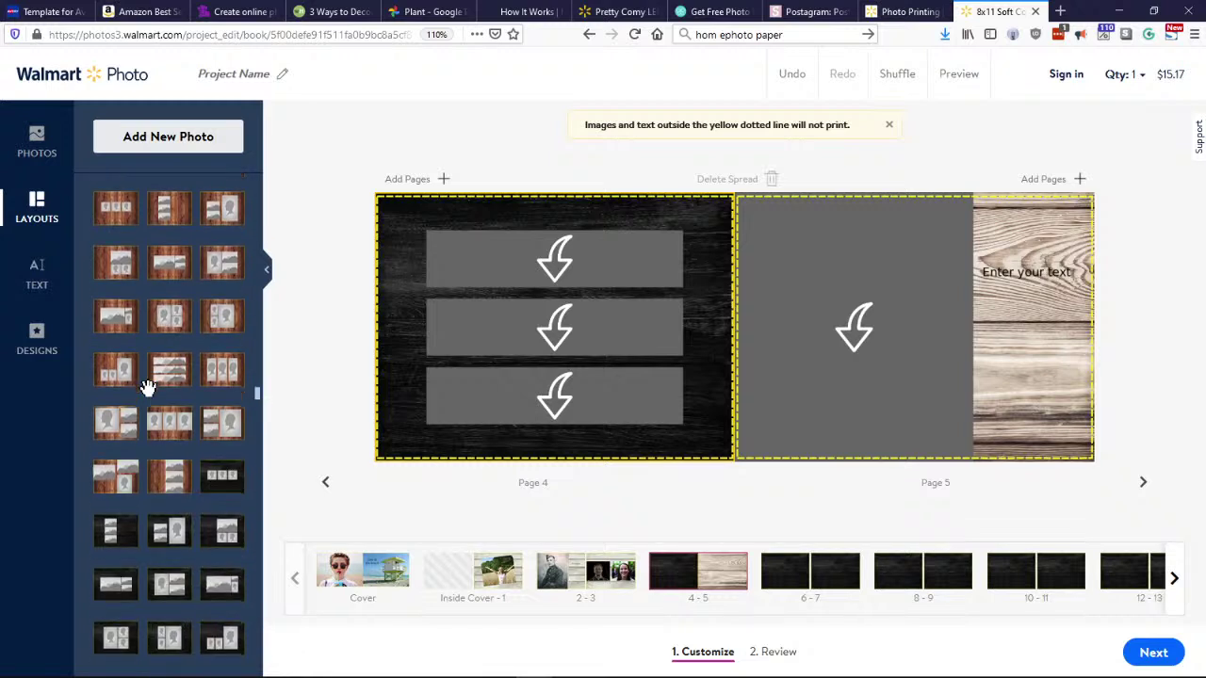
scroll(148, 388, down, 4)
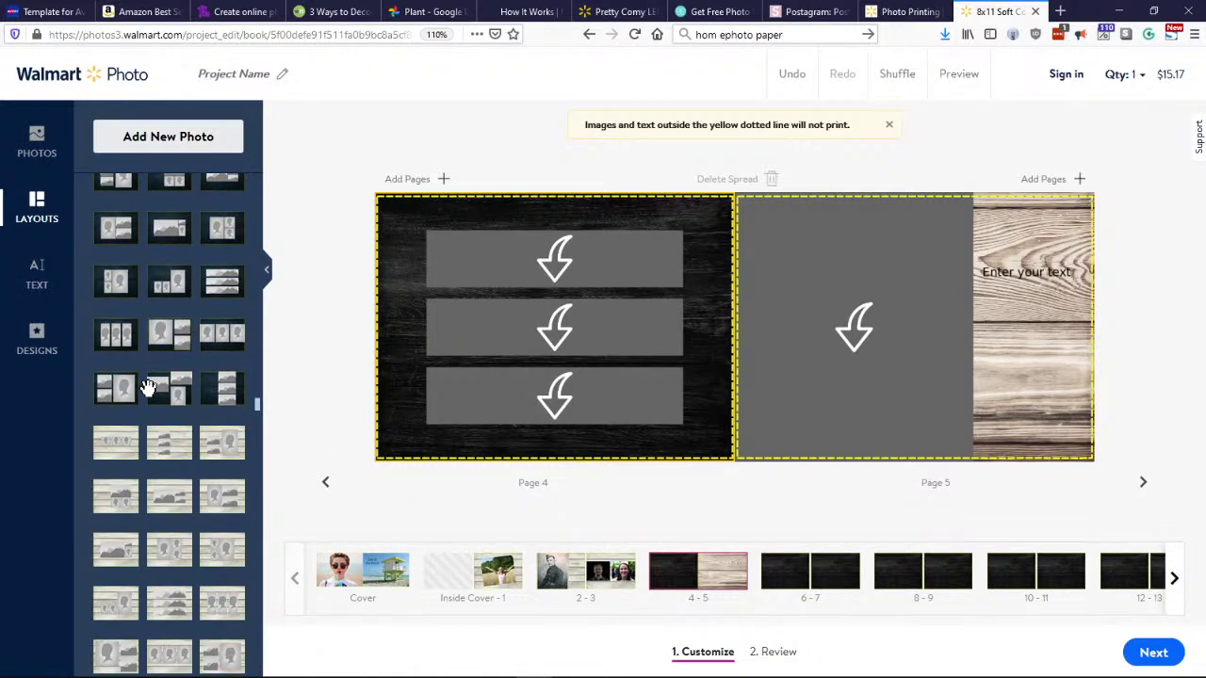
scroll(148, 386, down, 4)
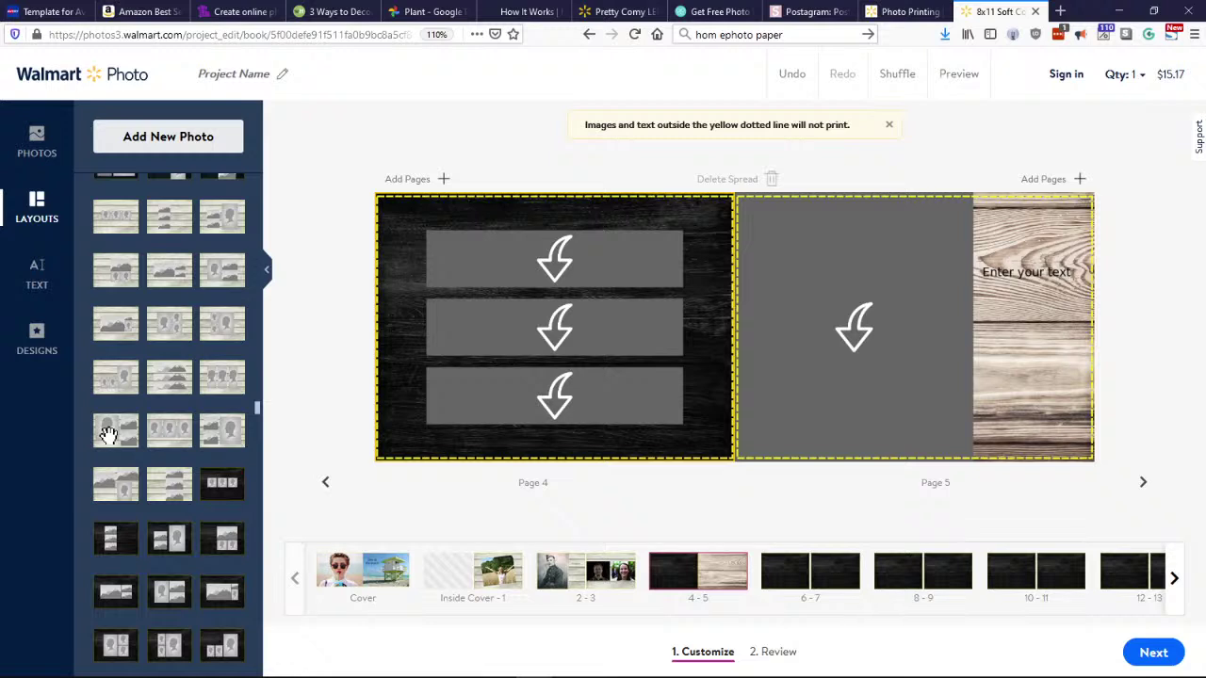
drag(108, 434, 871, 319)
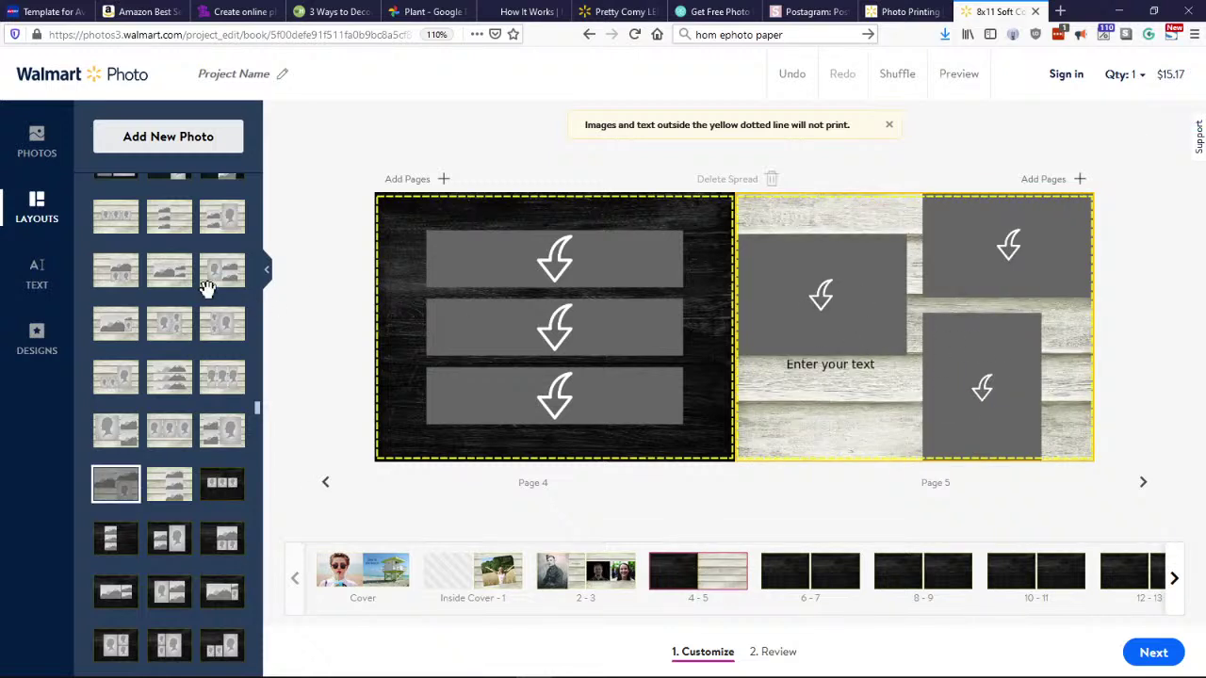
Fill page 5's frames with the woman in sunglasses, the man on black, and the vintage woman in a white dress in the portrait frame.
click(39, 161)
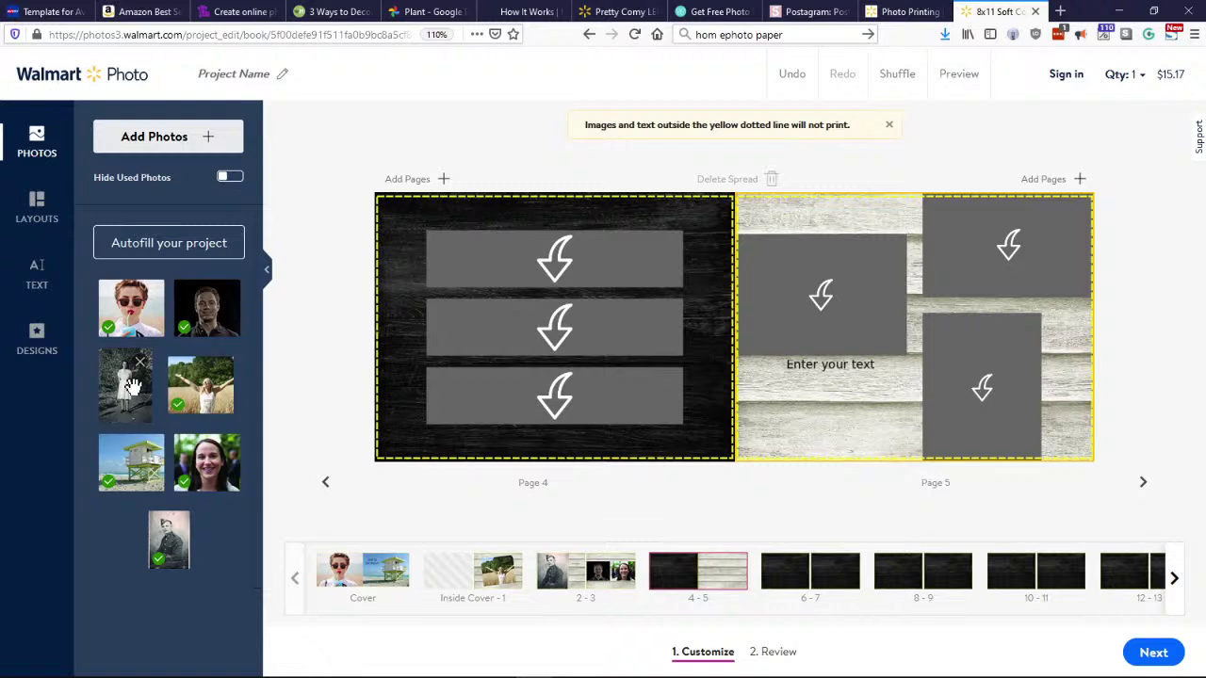
drag(131, 307, 832, 307)
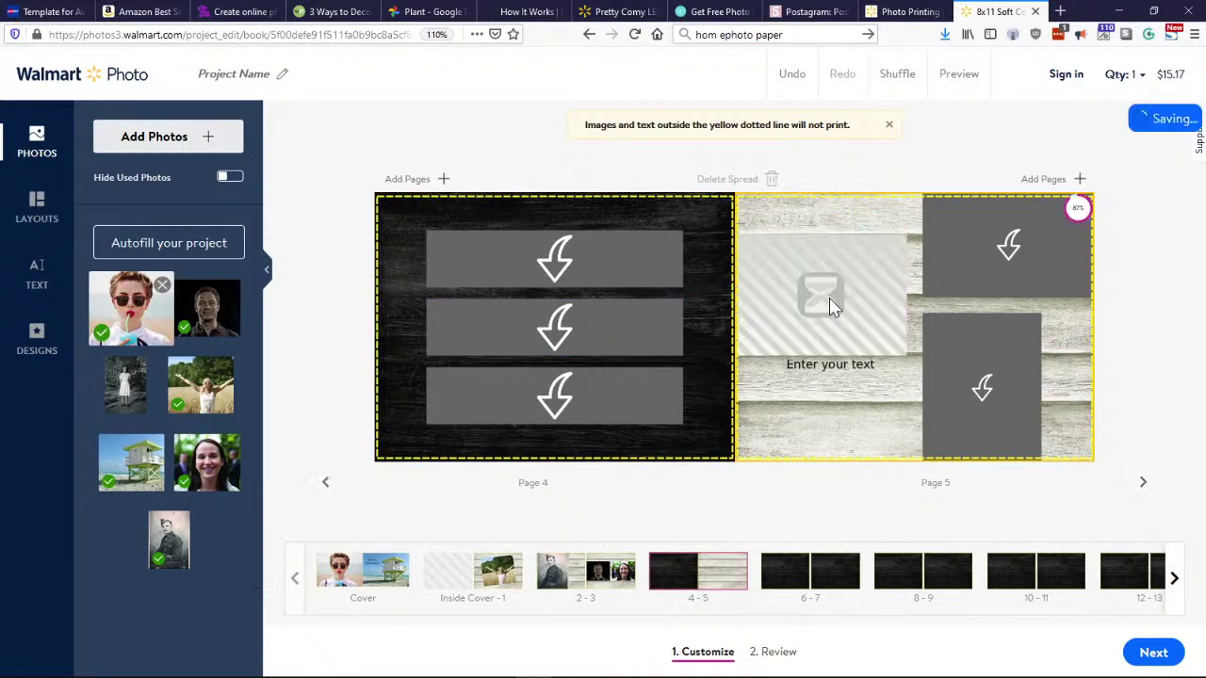
drag(207, 307, 1005, 276)
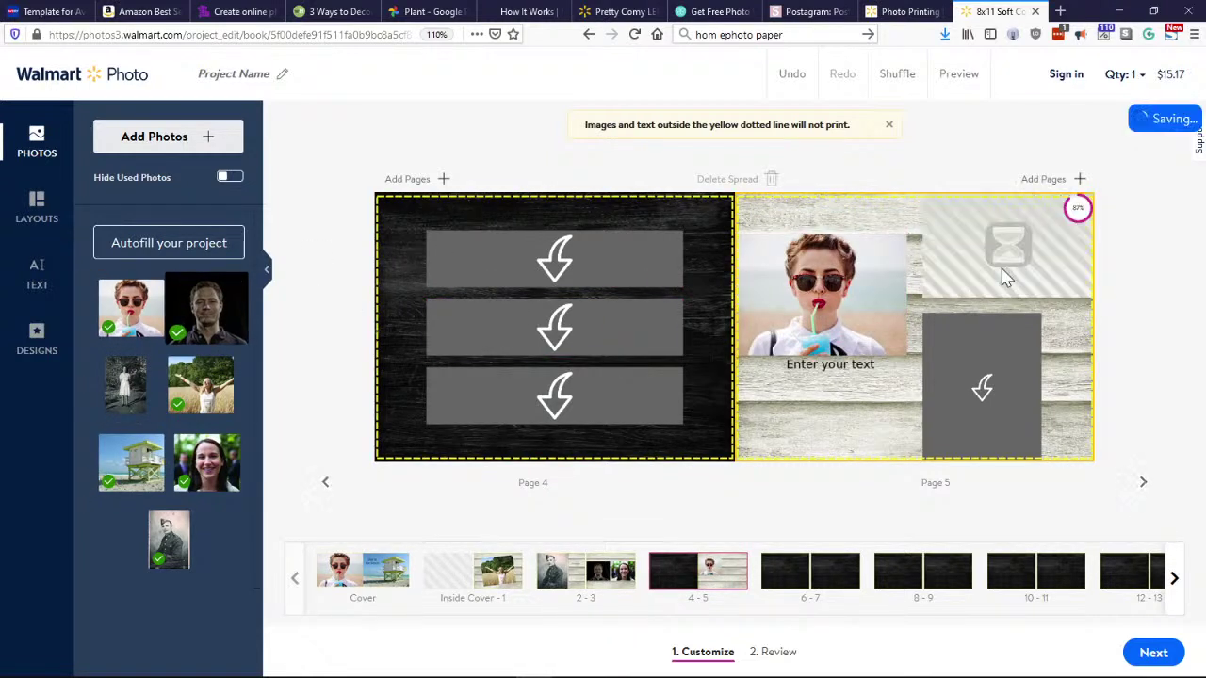
drag(200, 384, 984, 400)
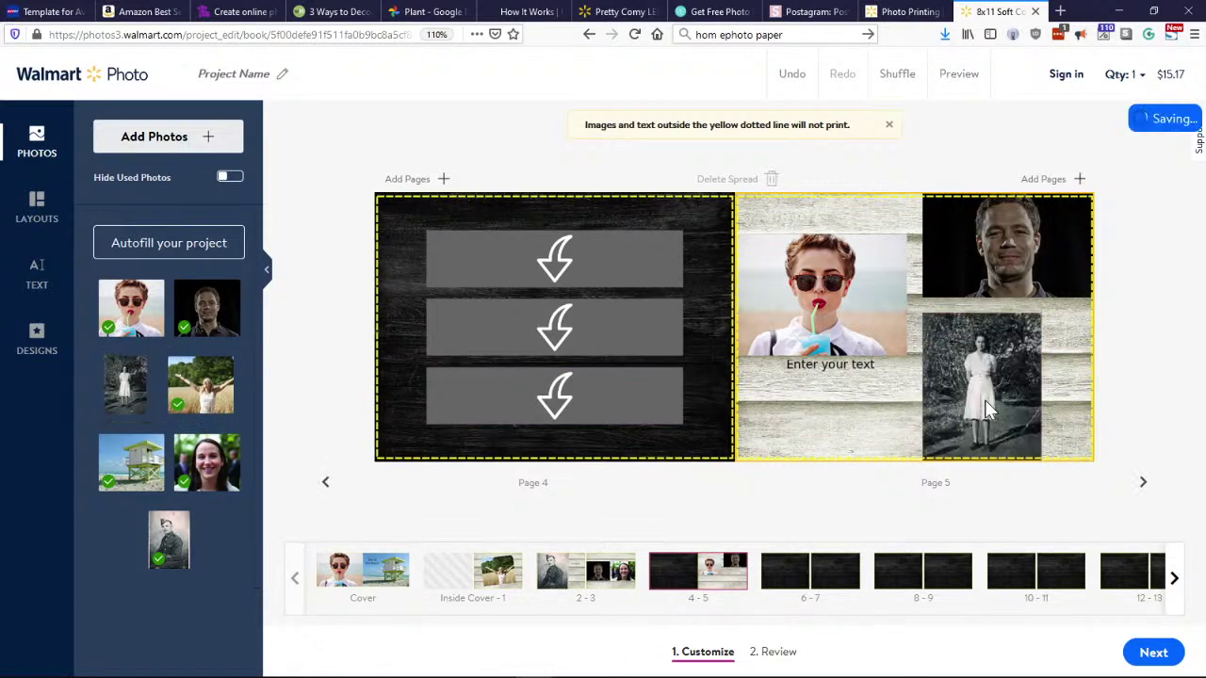
Reposition the crop of the man's photo on page 5 so his whole head is inside the frame.
click(1005, 245)
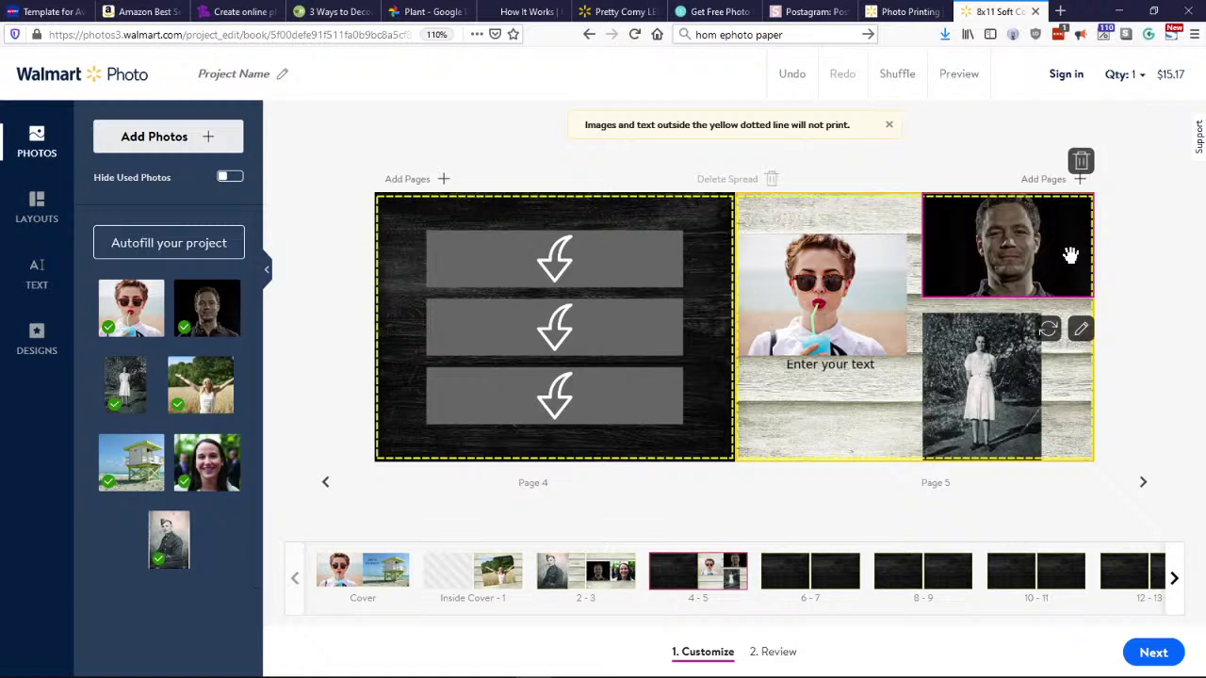
click(1081, 329)
drag(633, 253, 630, 266)
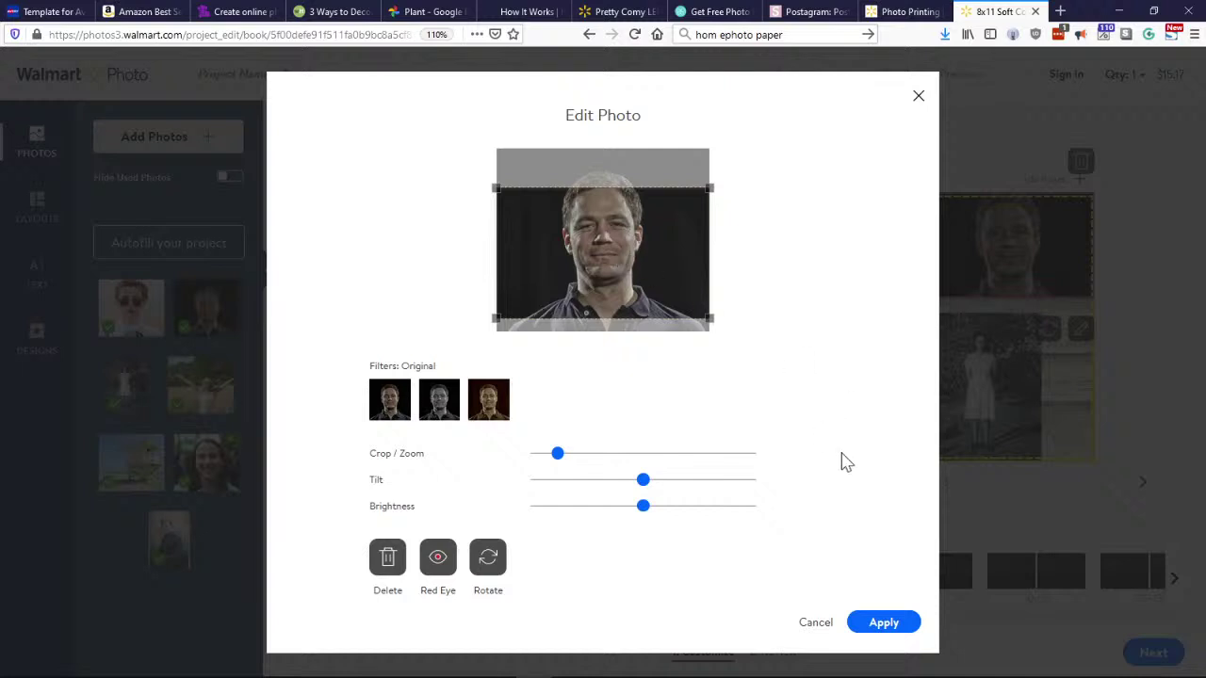
click(875, 623)
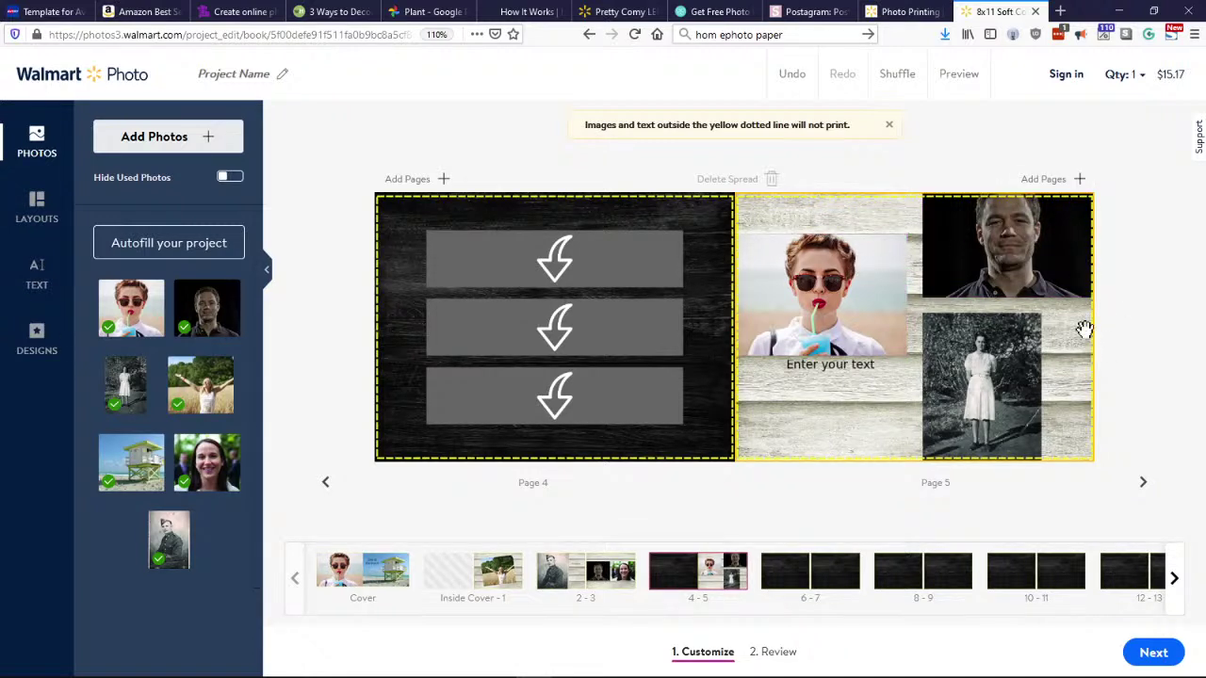
click(1081, 329)
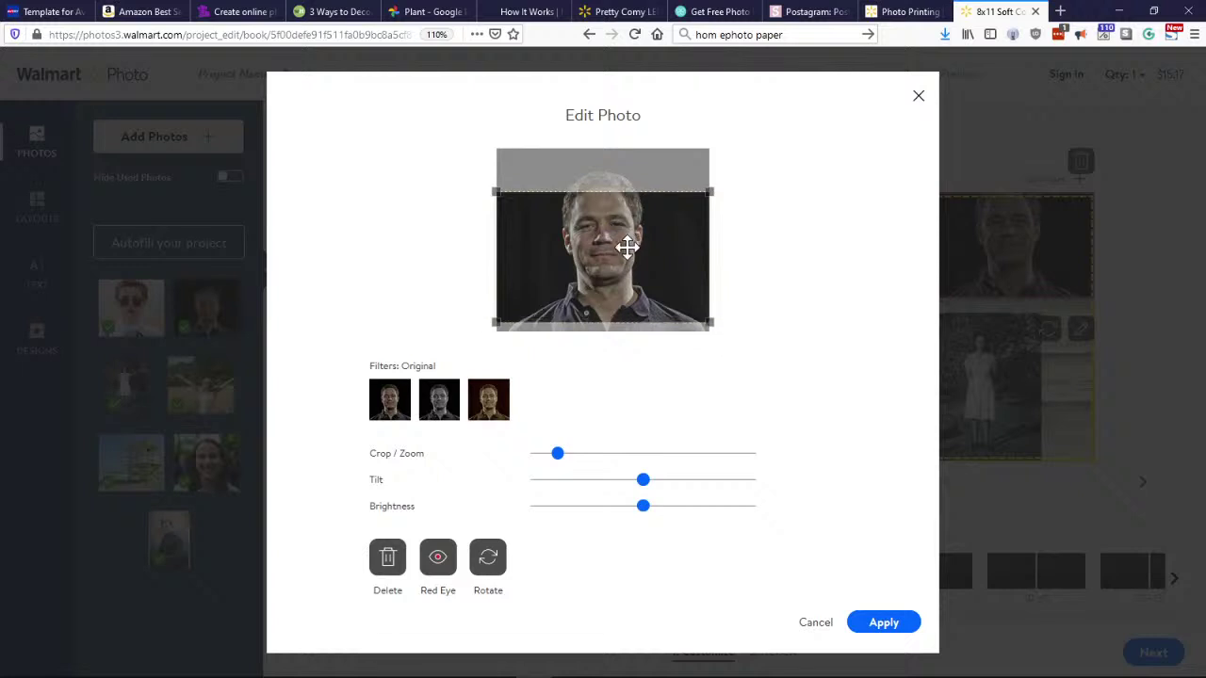
drag(628, 246, 629, 227)
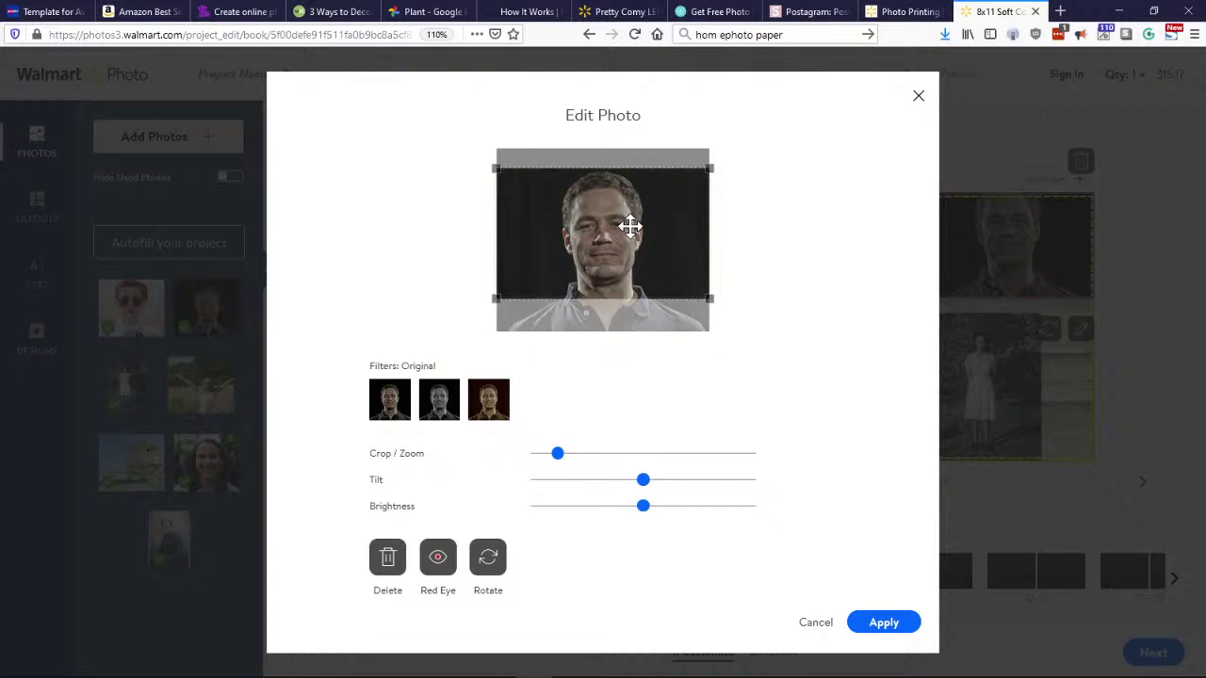
click(878, 622)
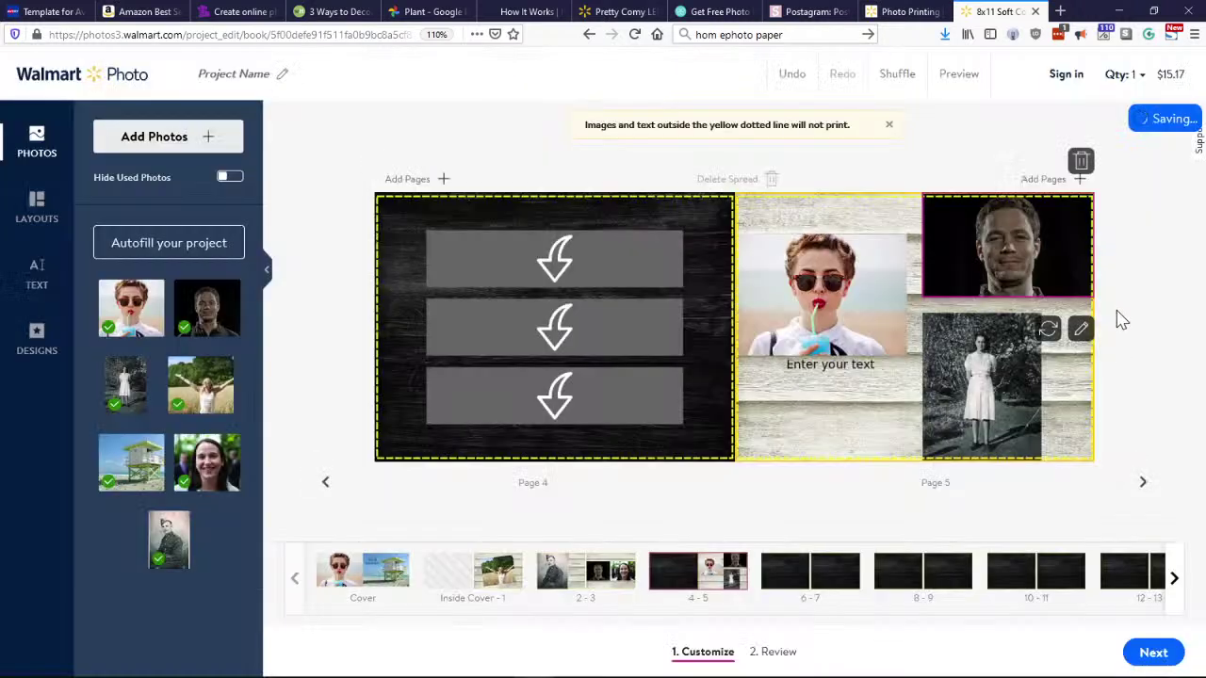
Open page 5's photo of the woman in sunglasses for editing and shift its crop slightly to the left.
click(802, 300)
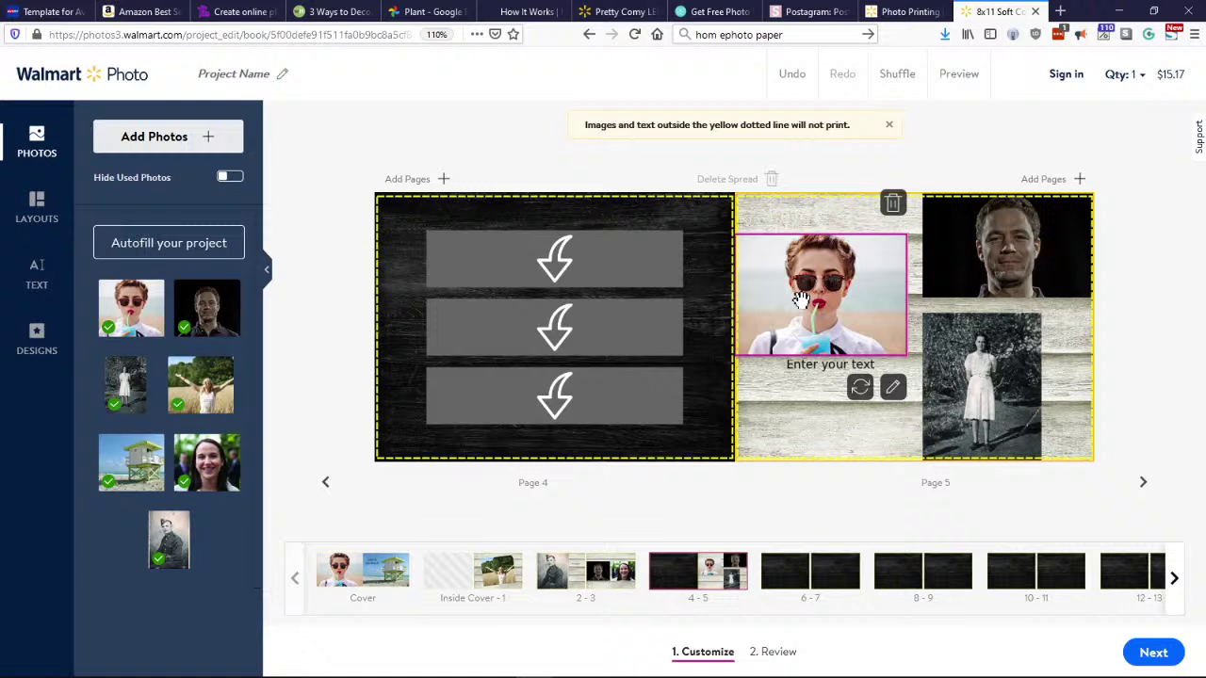
click(893, 389)
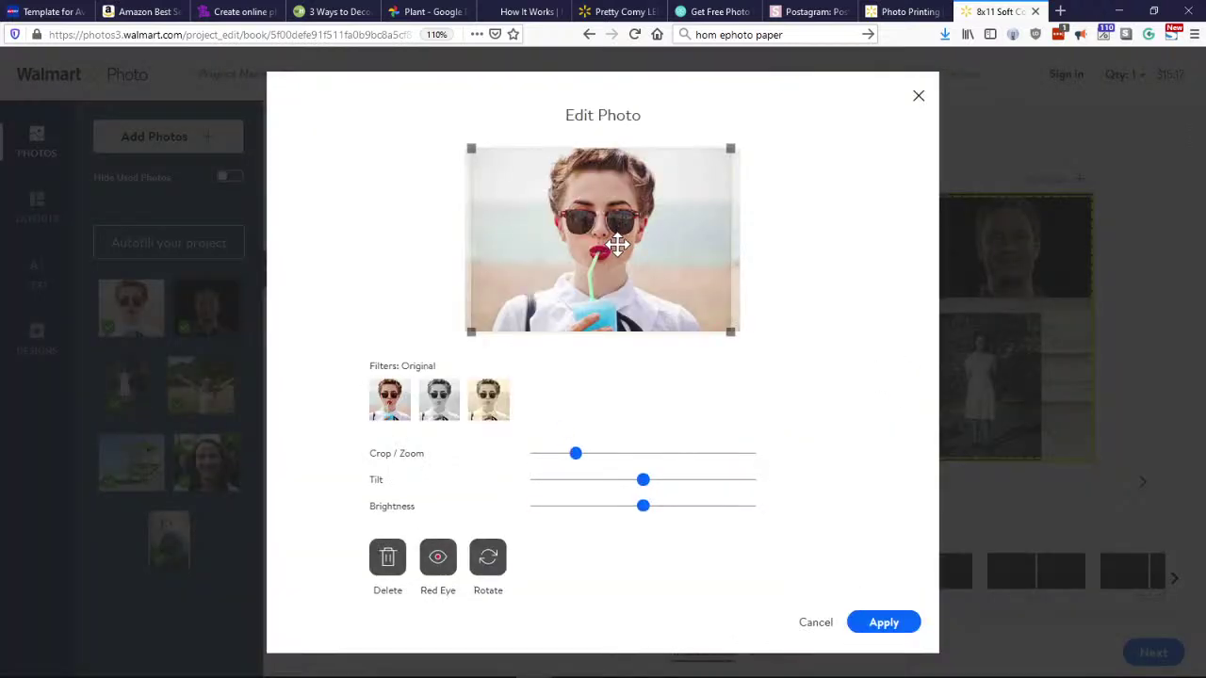
drag(635, 235, 638, 235)
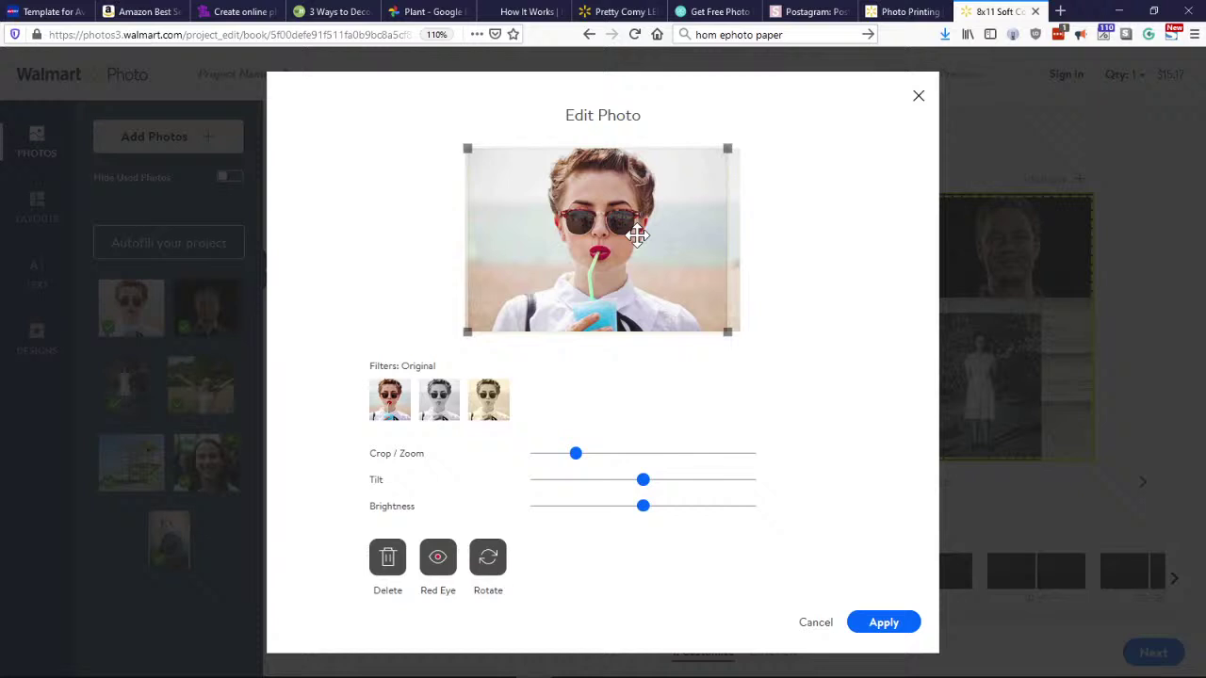
Try the Sepia and black-and-white filters on the sunglasses photo and restore the Original filter.
click(487, 419)
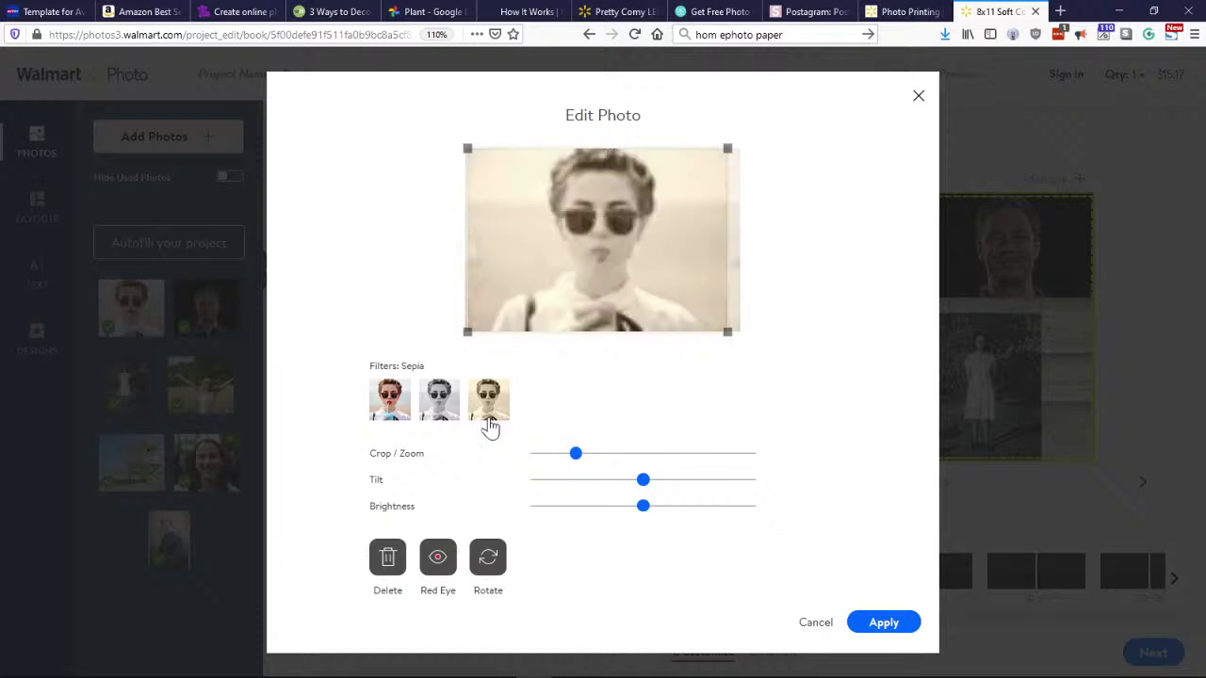
click(431, 417)
click(410, 417)
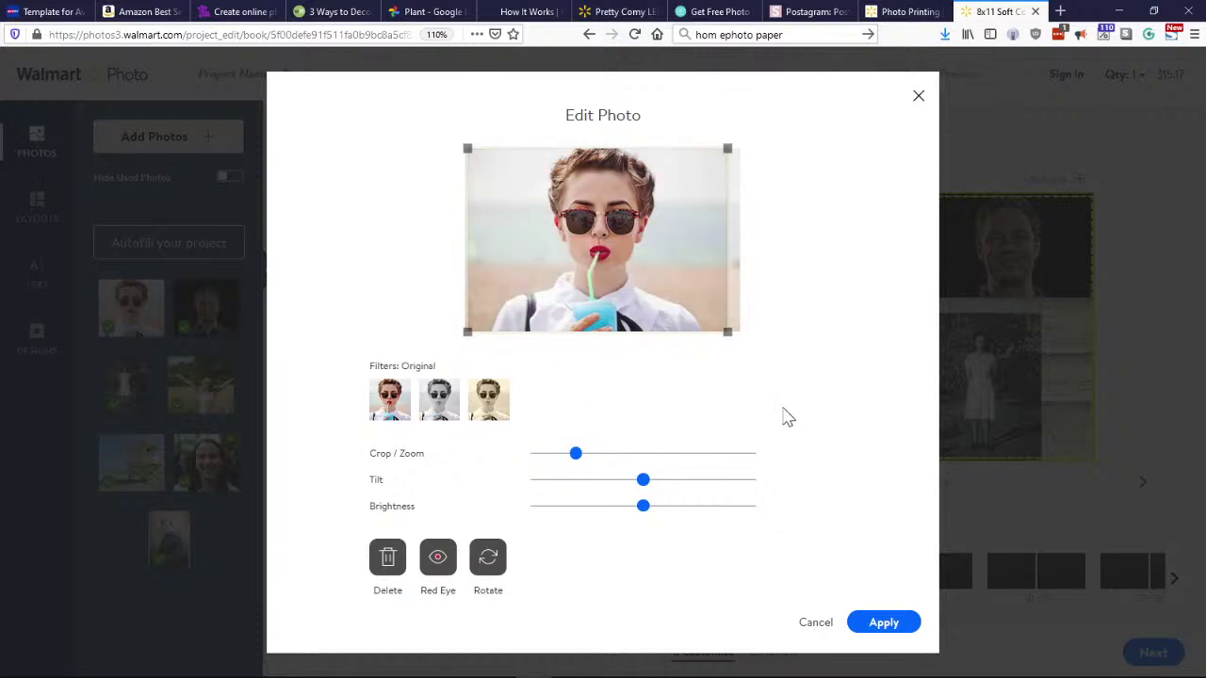
Apply the edits to page 5's sunglasses photo and open the caption text box below it.
click(859, 623)
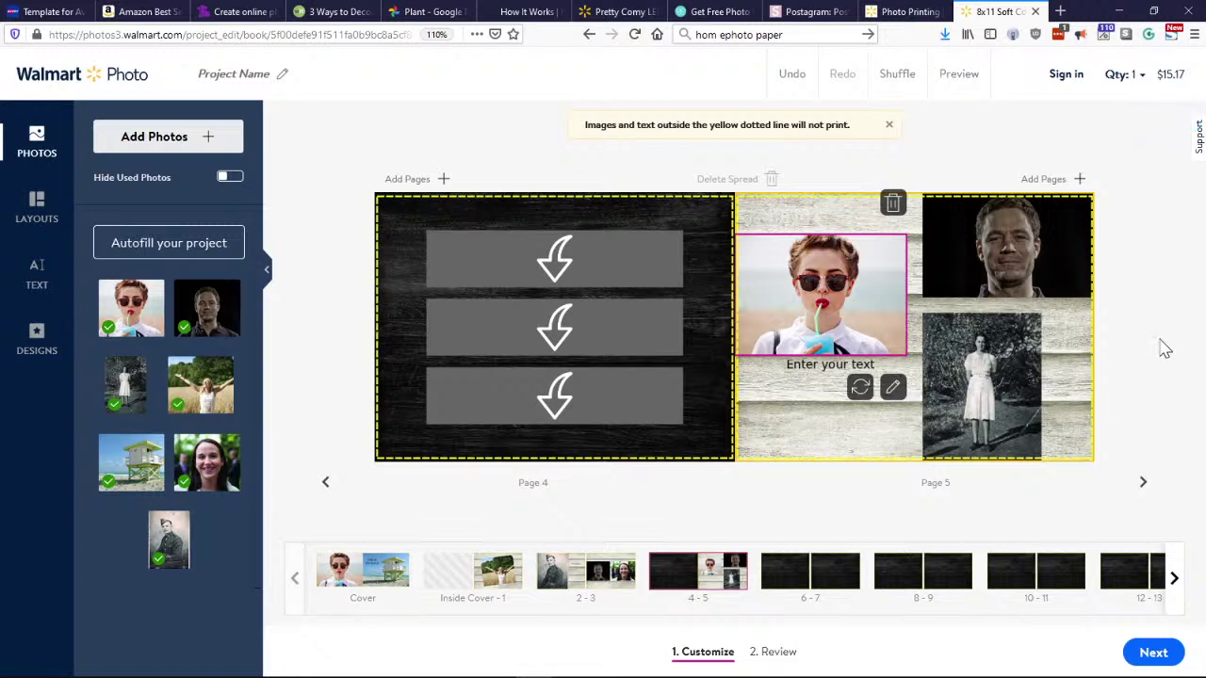
click(813, 371)
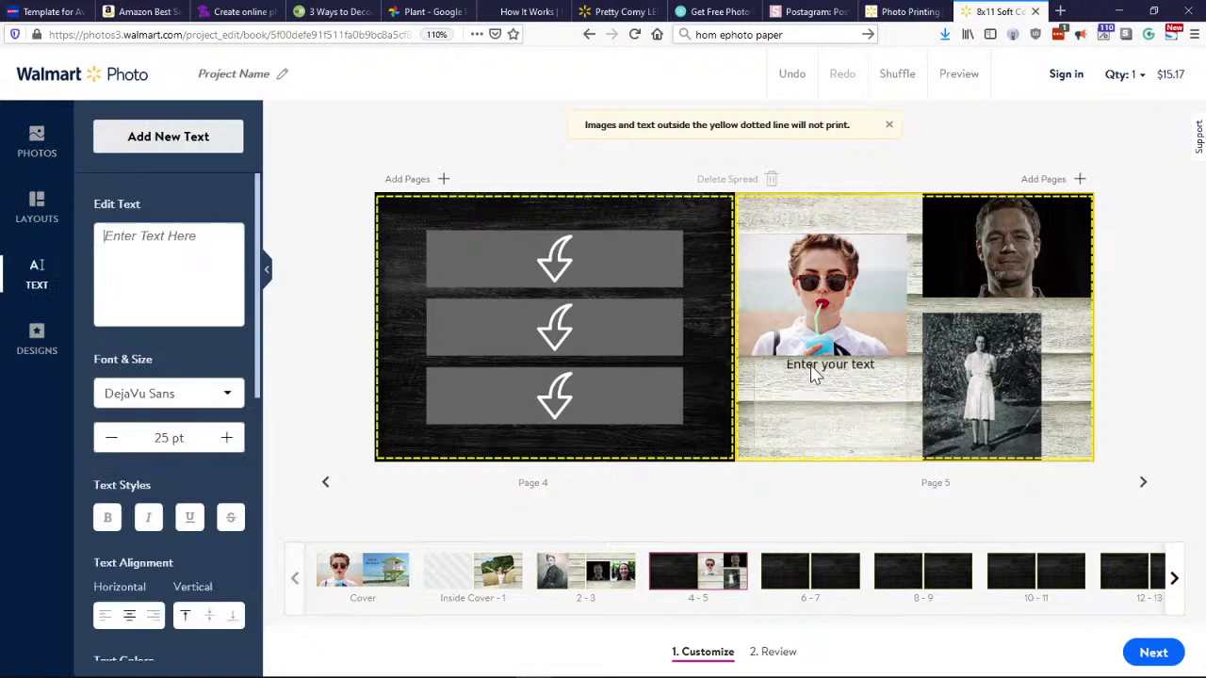
click(1135, 300)
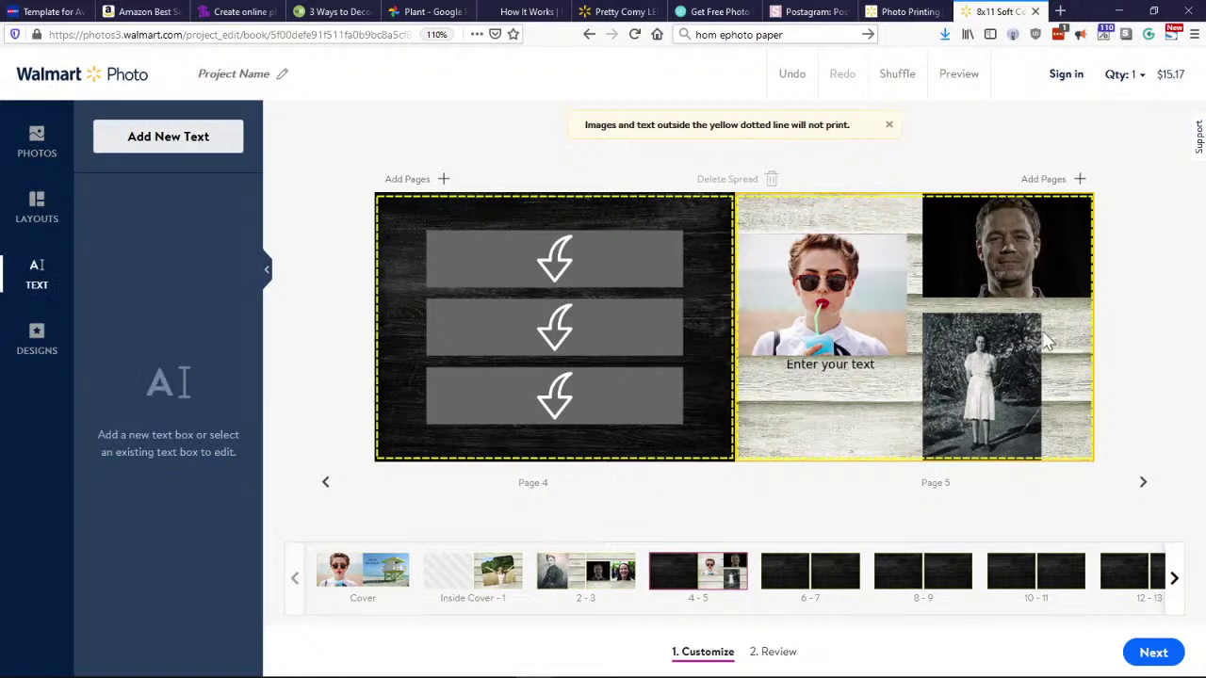
Fill page 4's three strip frames from top to bottom with the sunglasses woman, the woman in the field and the lifeguard tower.
click(47, 149)
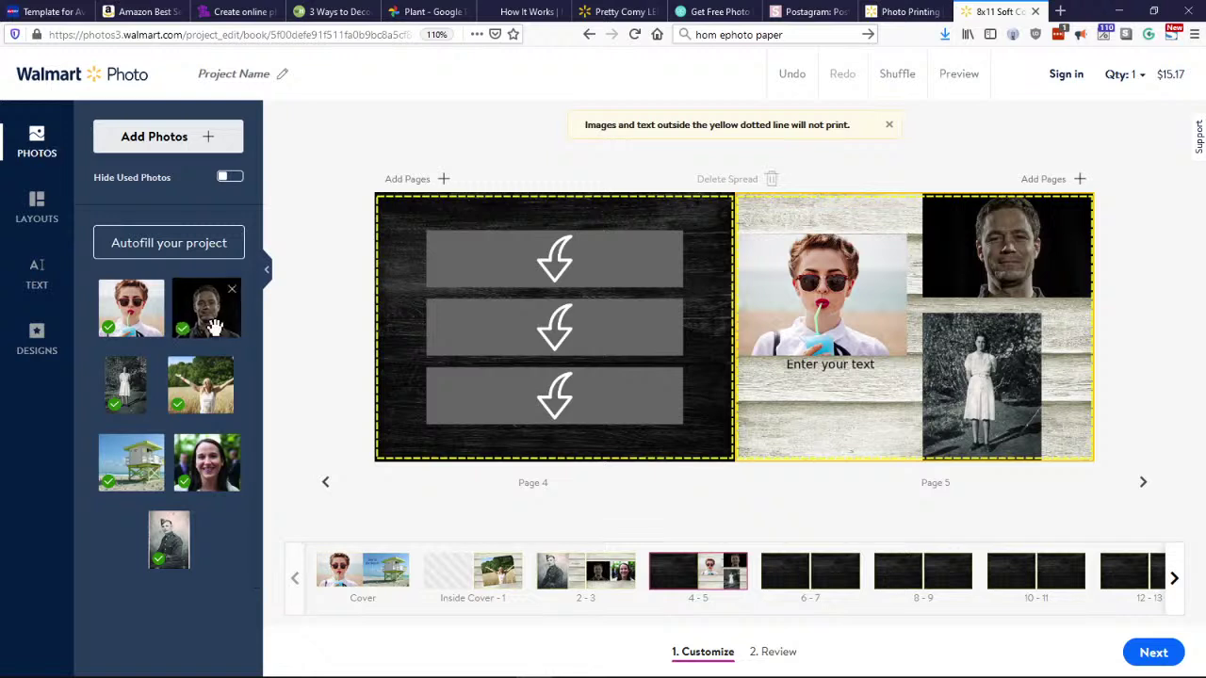
drag(213, 317, 554, 259)
drag(236, 376, 554, 325)
drag(131, 462, 499, 418)
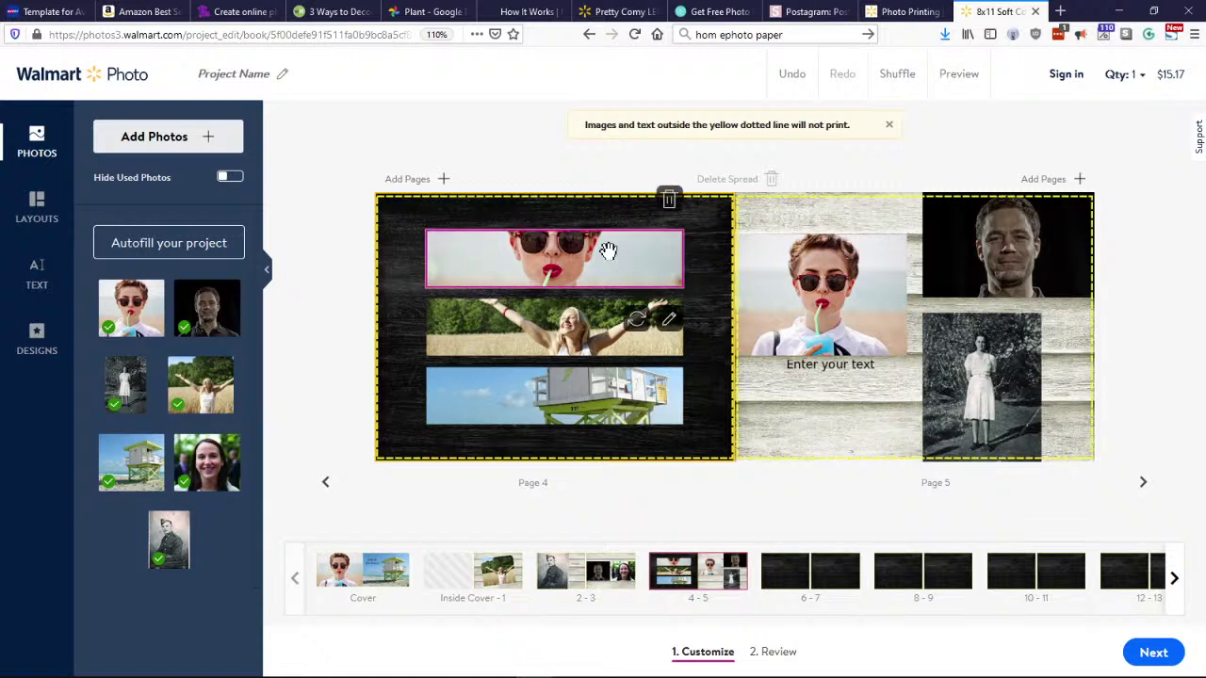
Shift the crop of the sunglasses photo in page 4's upper strip slightly upward to frame her face from forehead to lips.
click(673, 324)
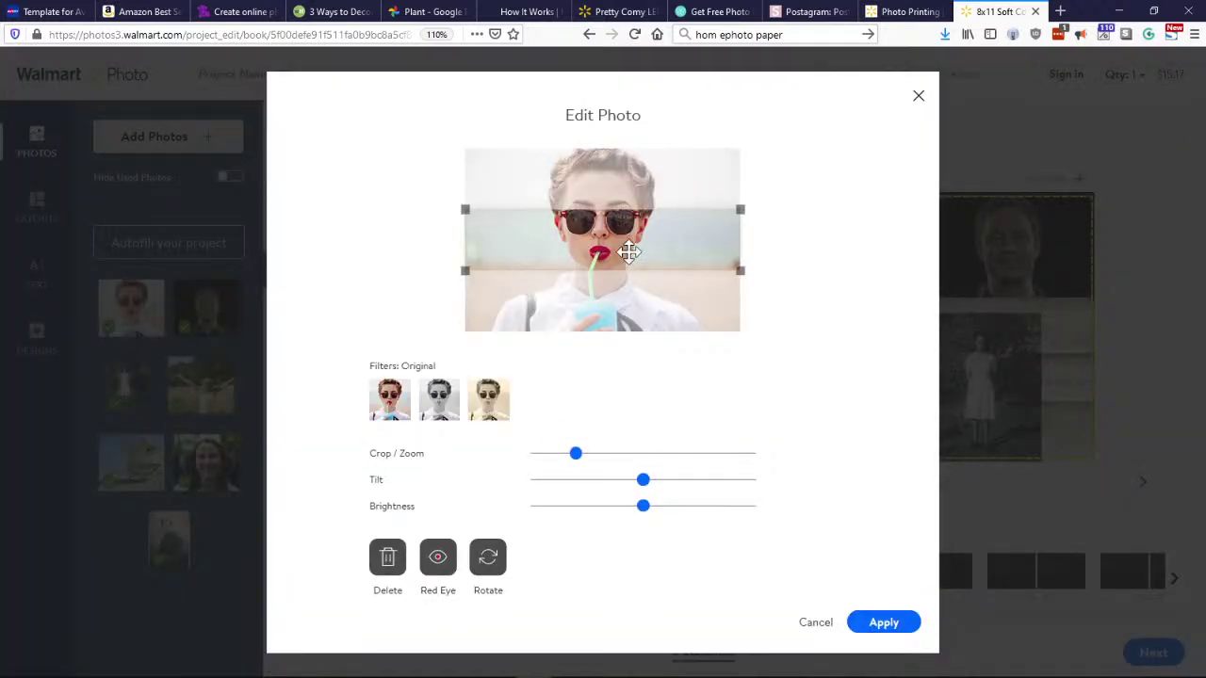
mouse_move(627, 248)
mouse_down()
mouse_move(622, 208)
mouse_move(624, 236)
mouse_up()
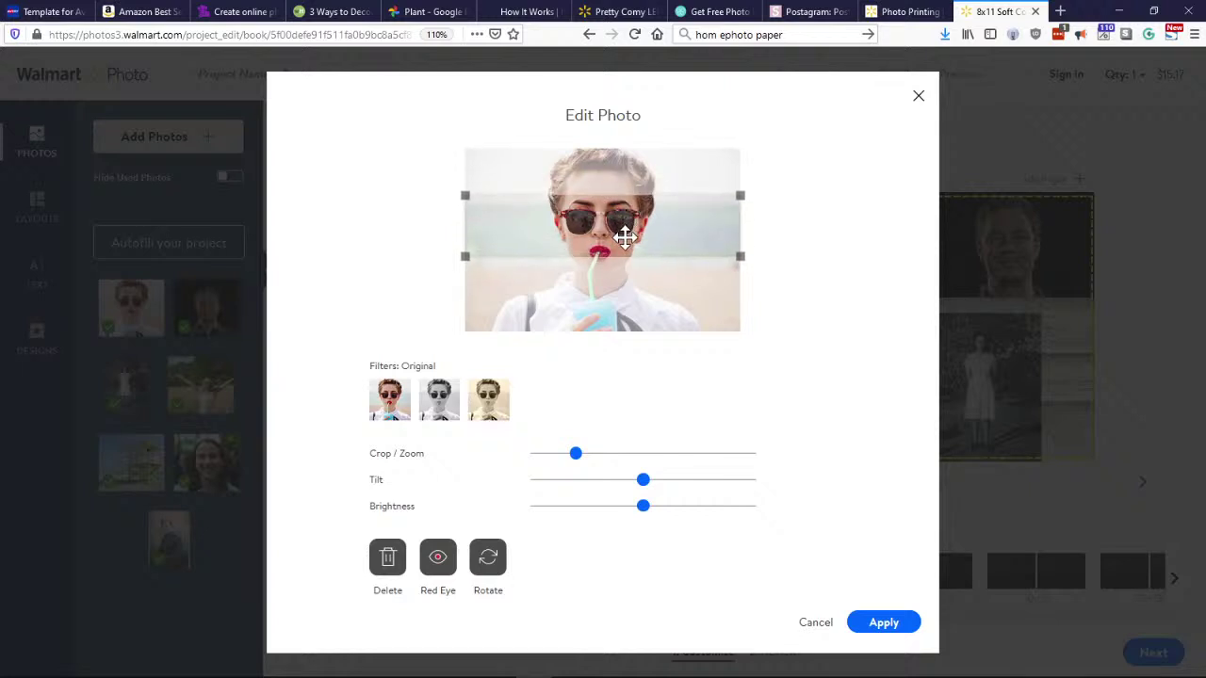
click(882, 624)
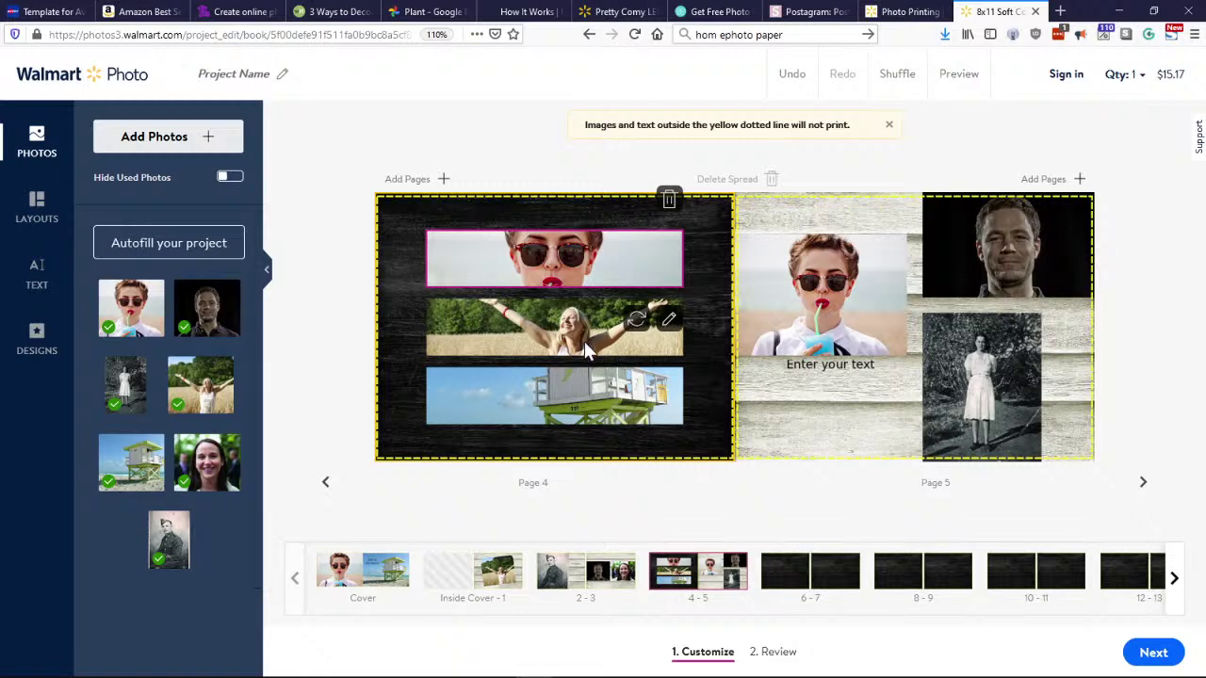
click(669, 319)
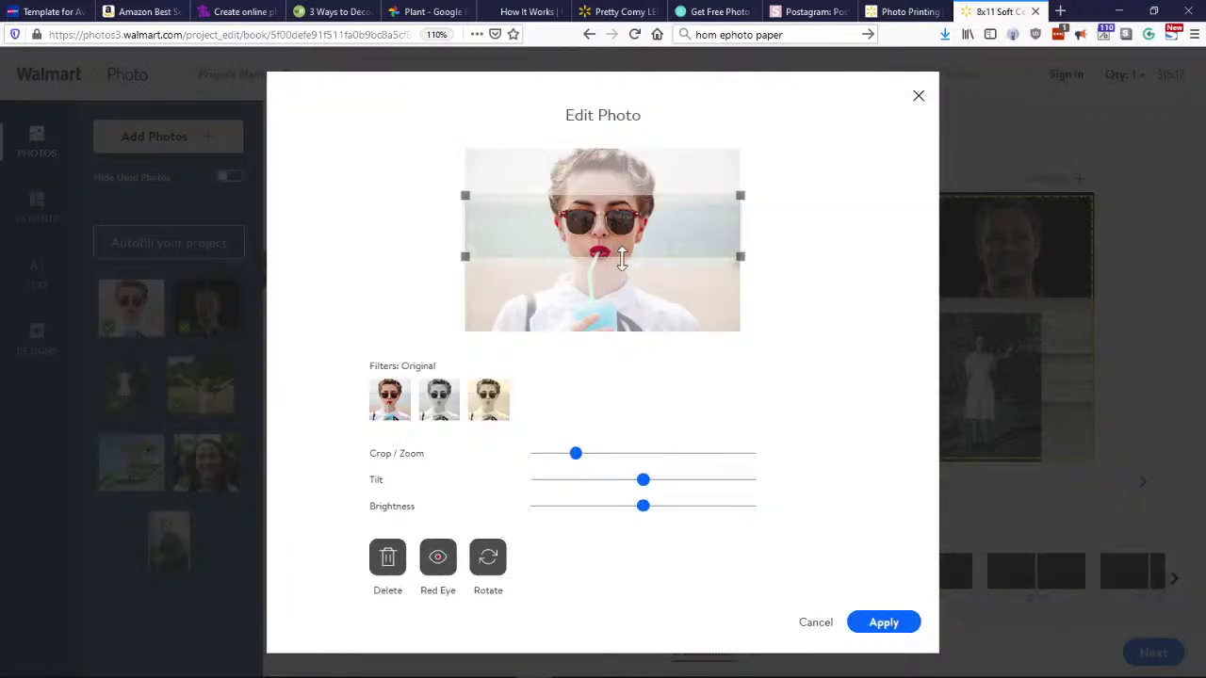
click(874, 626)
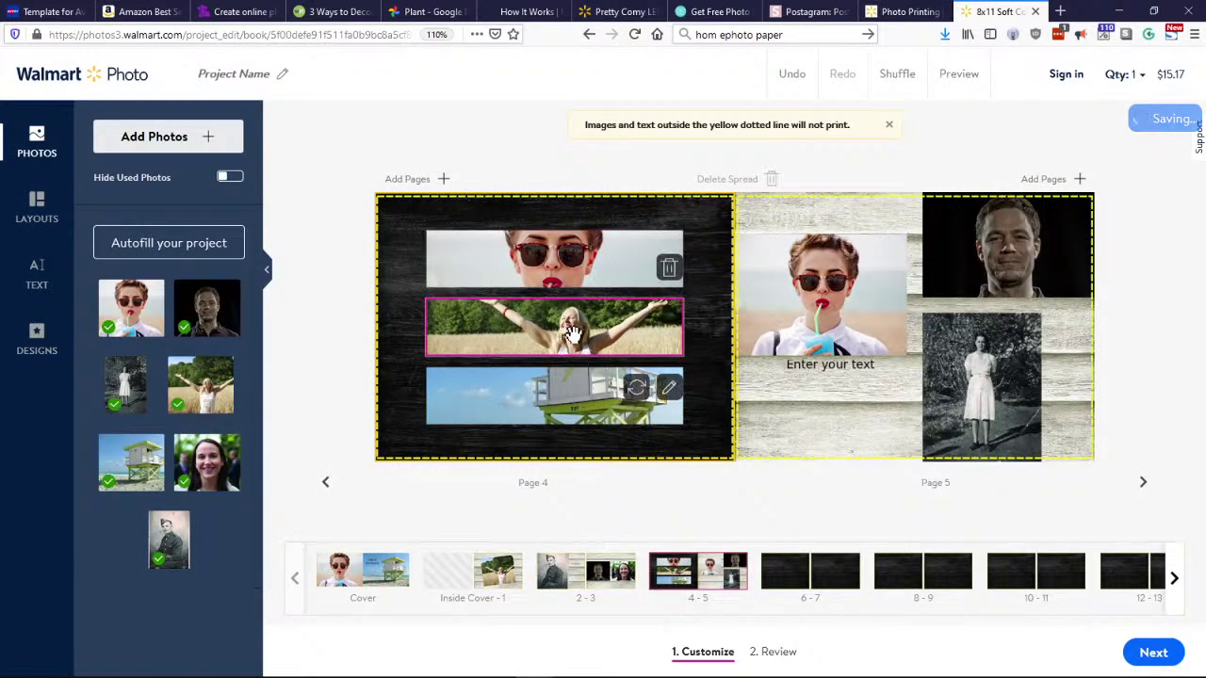
Shift the crop of the field photo in page 4's middle strip upward so the woman's raised hands are inside the frame.
click(669, 388)
drag(610, 260, 612, 246)
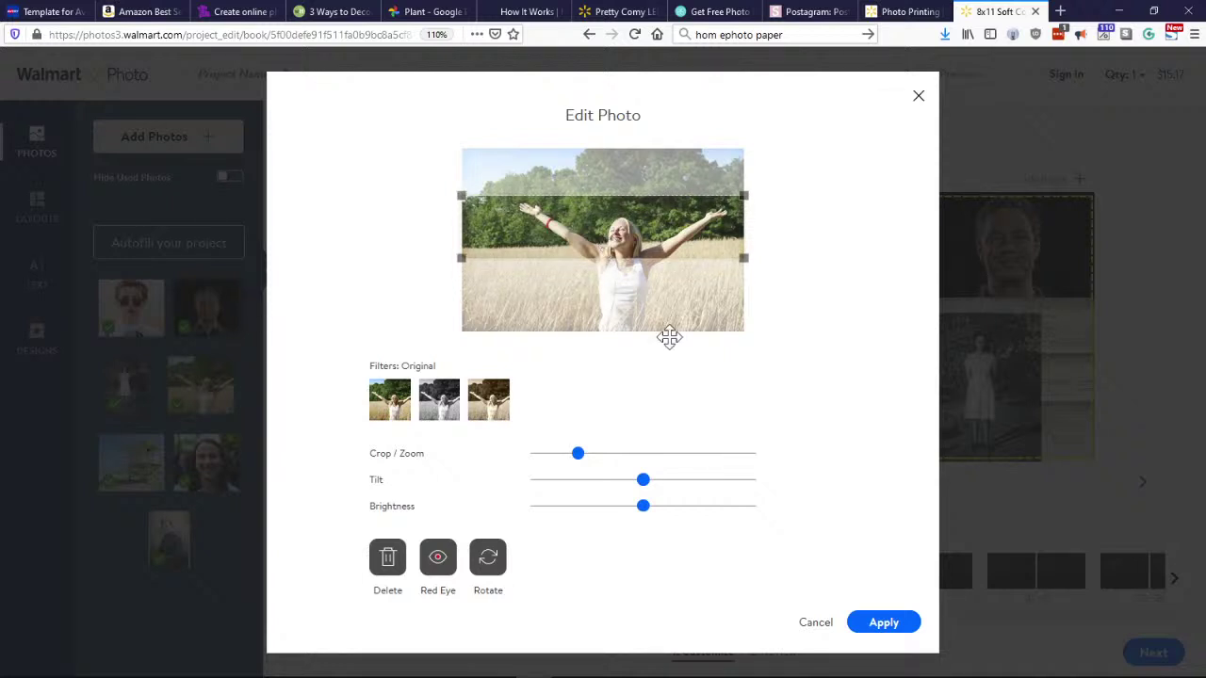
click(876, 624)
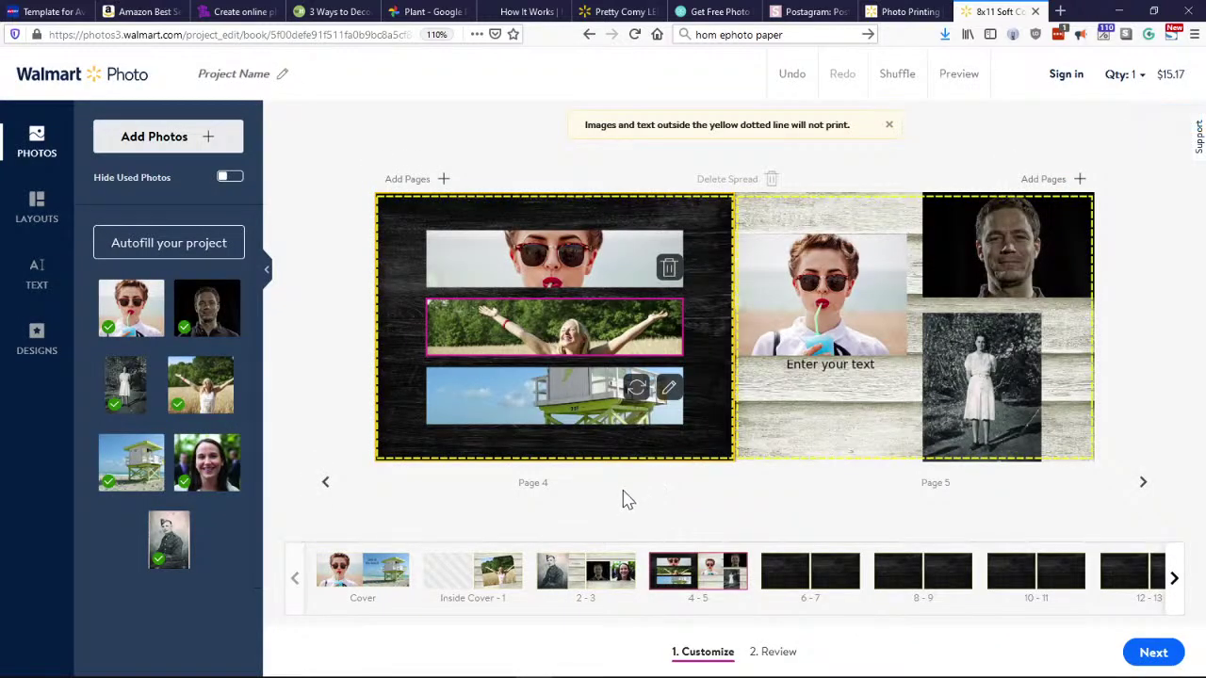
Try shifting the crop of the lifeguard tower photo in page 4's lower strip up to the tower's roof.
click(565, 404)
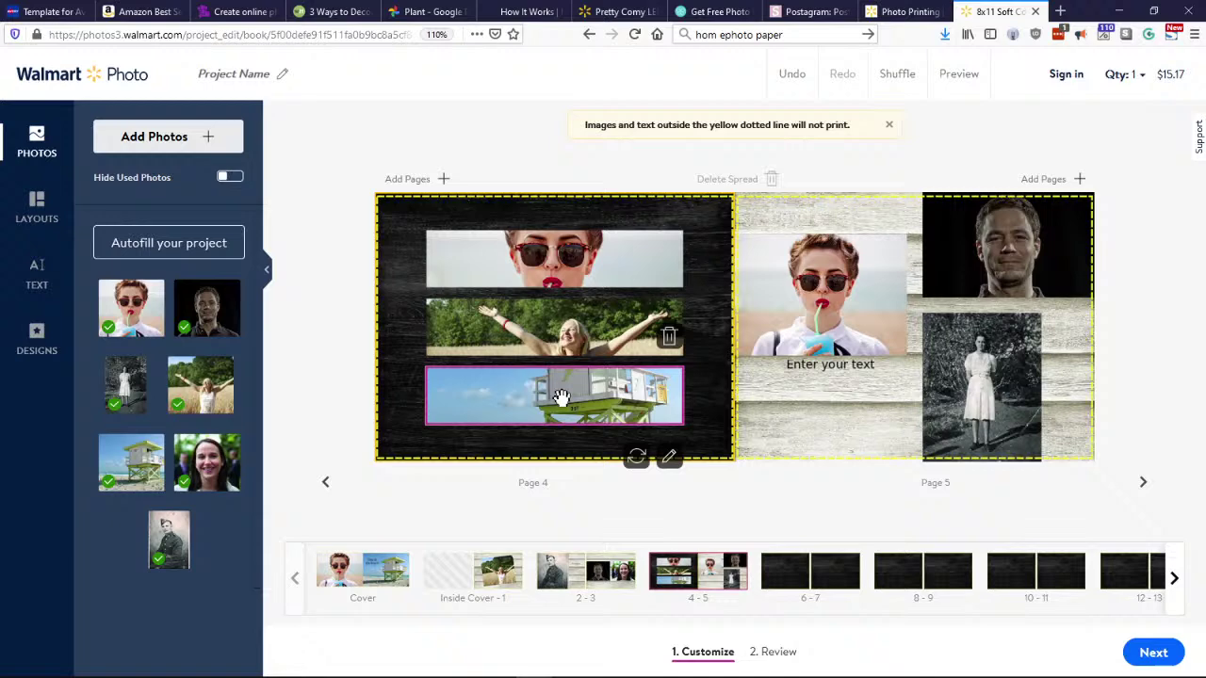
click(669, 458)
drag(639, 250, 657, 198)
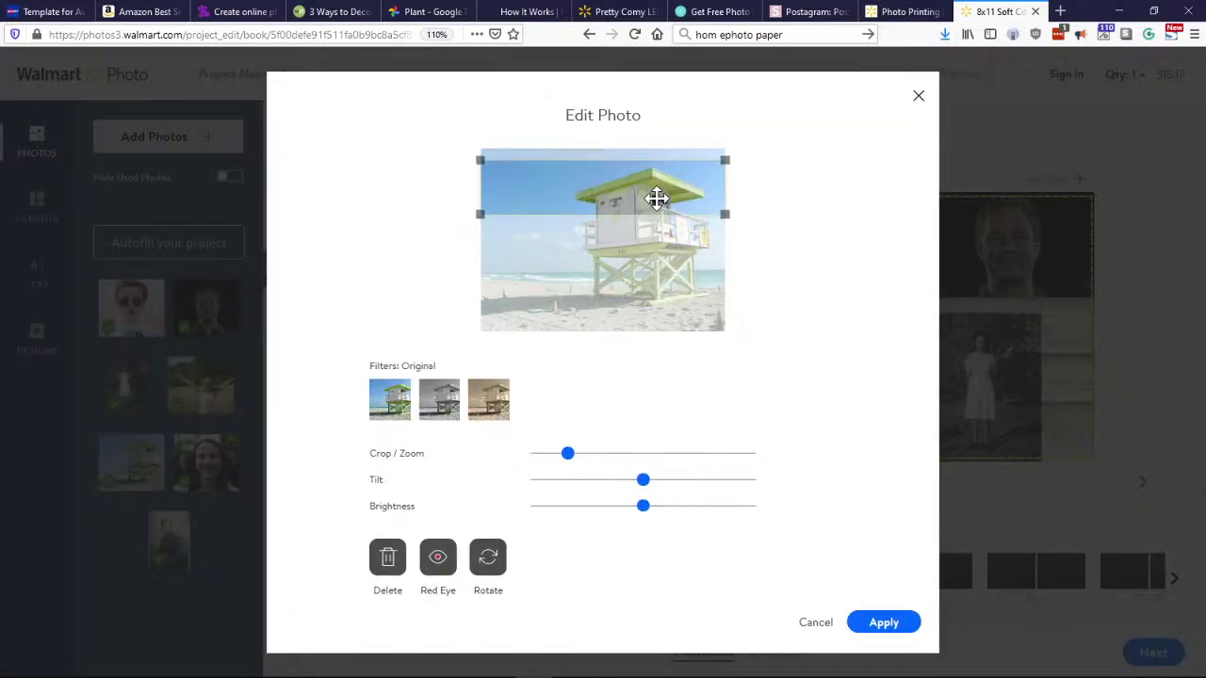
click(877, 620)
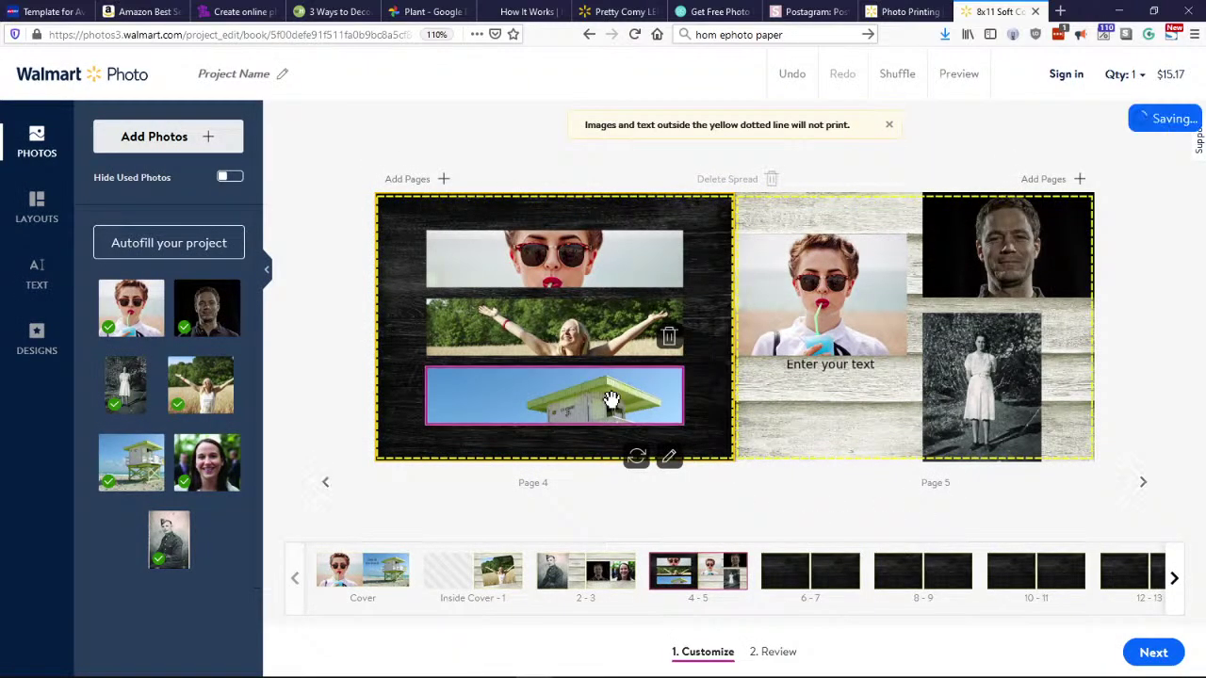
Reposition the lifeguard tower photo's crop on page 4 to the bottom edge, framing the sand and the tower's legs.
click(669, 458)
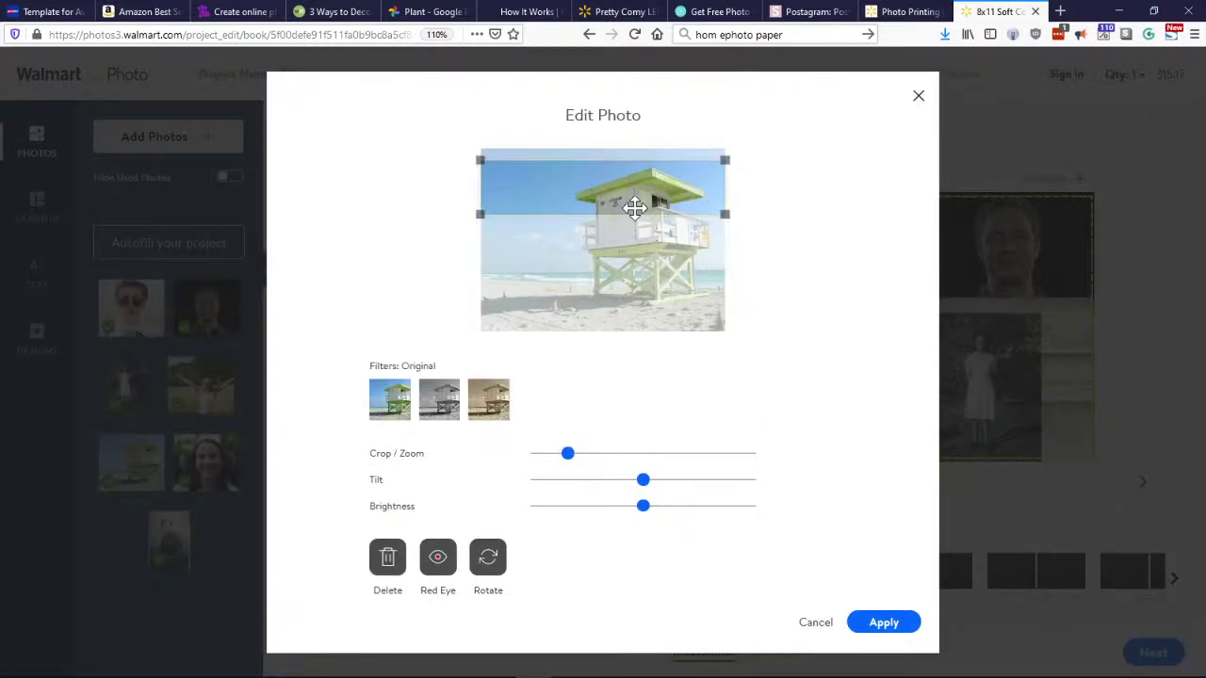
drag(635, 208, 636, 330)
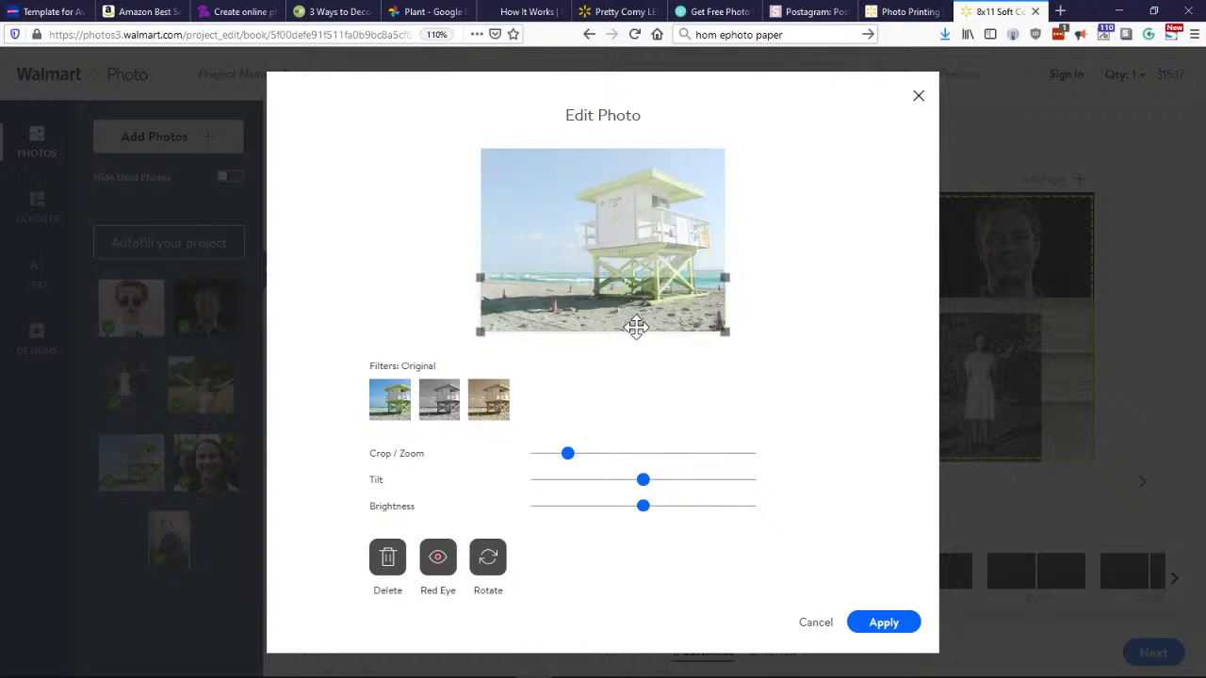
click(882, 624)
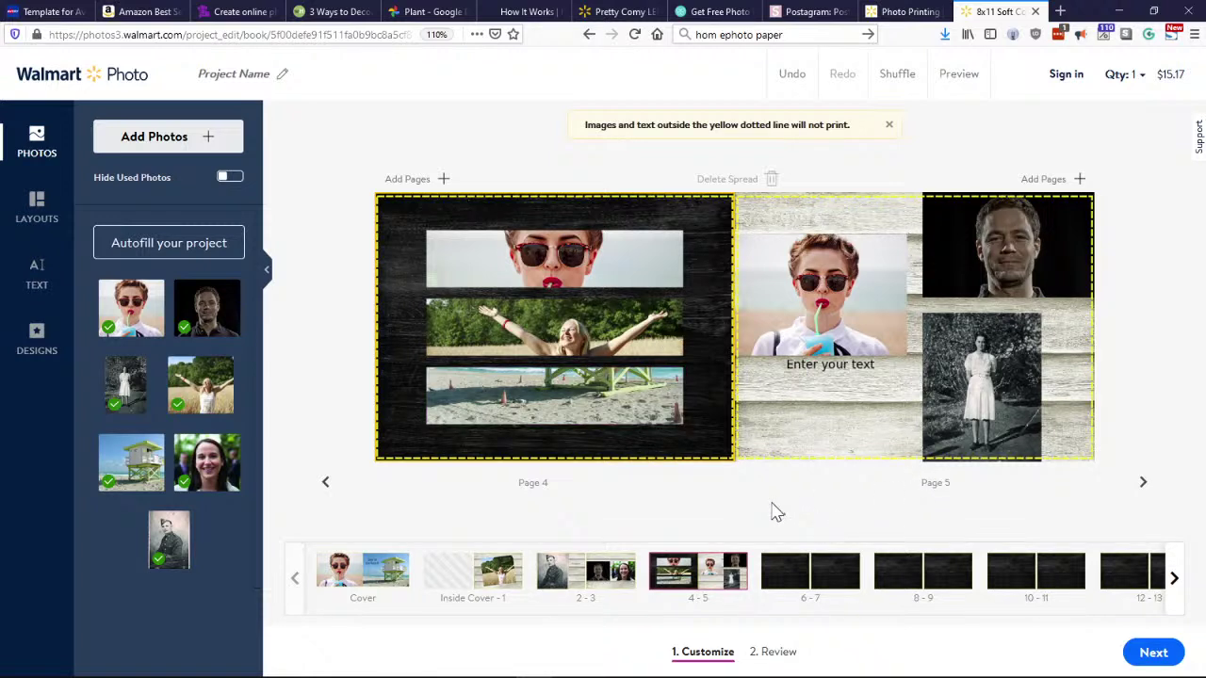
Look through the thumbnails of the book's spreads from the cover to page 20.
click(1174, 578)
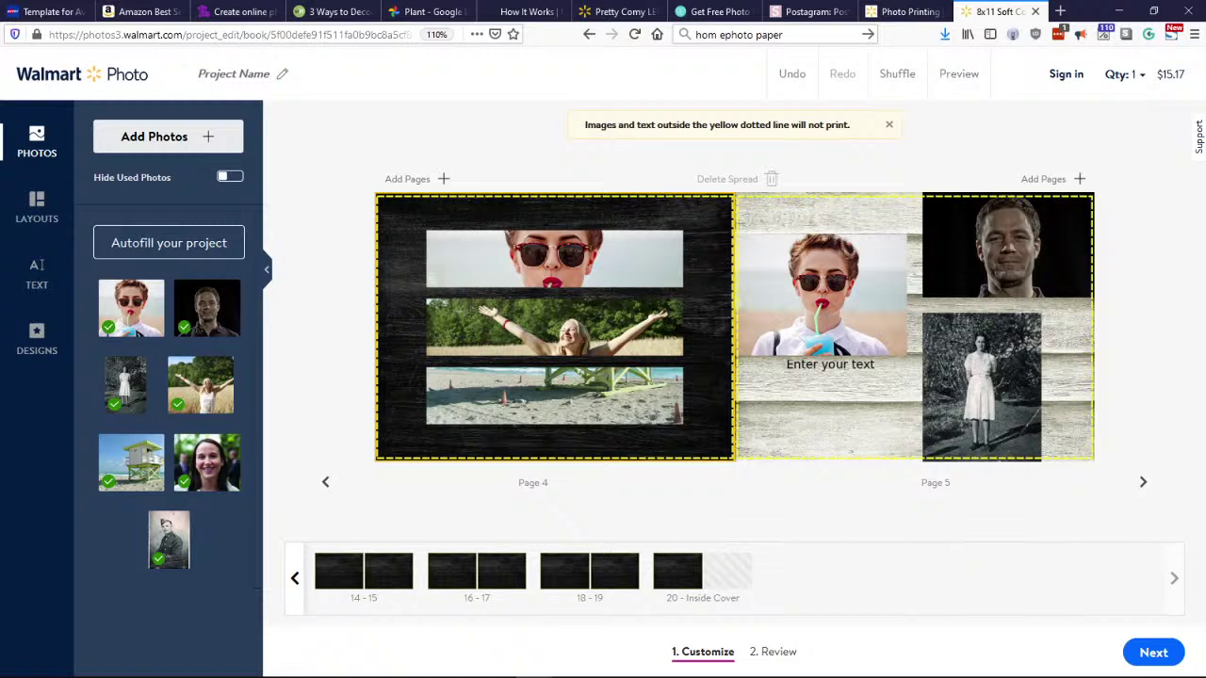
click(298, 579)
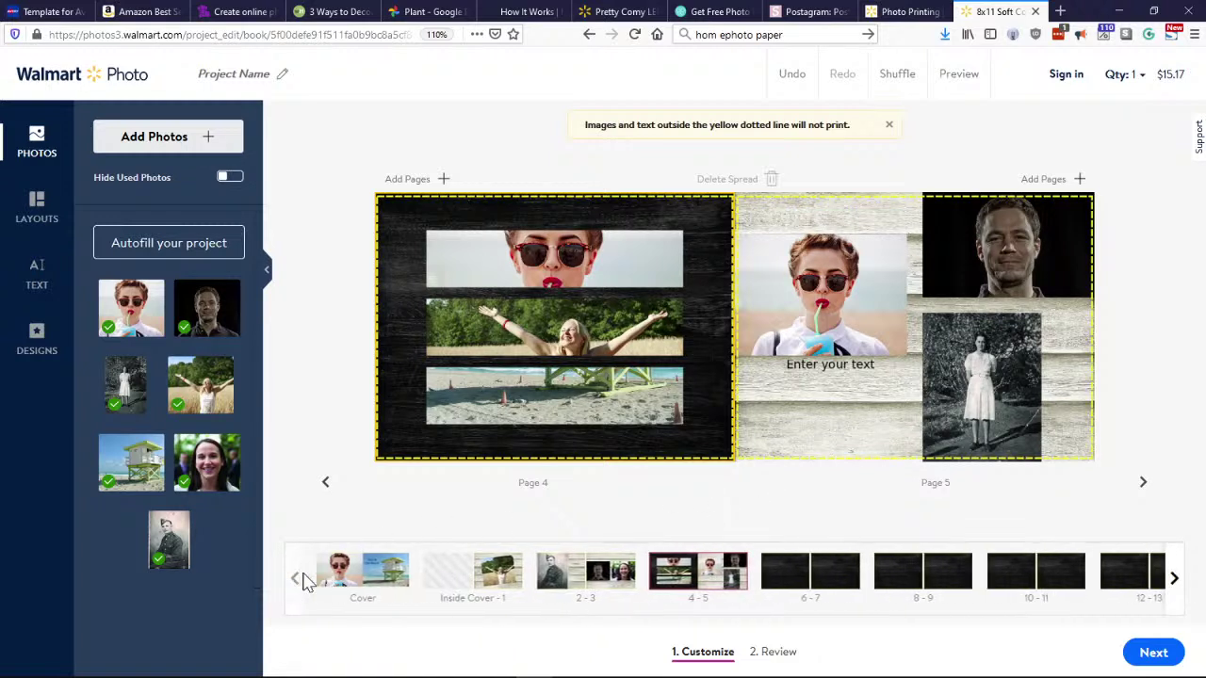
click(1174, 578)
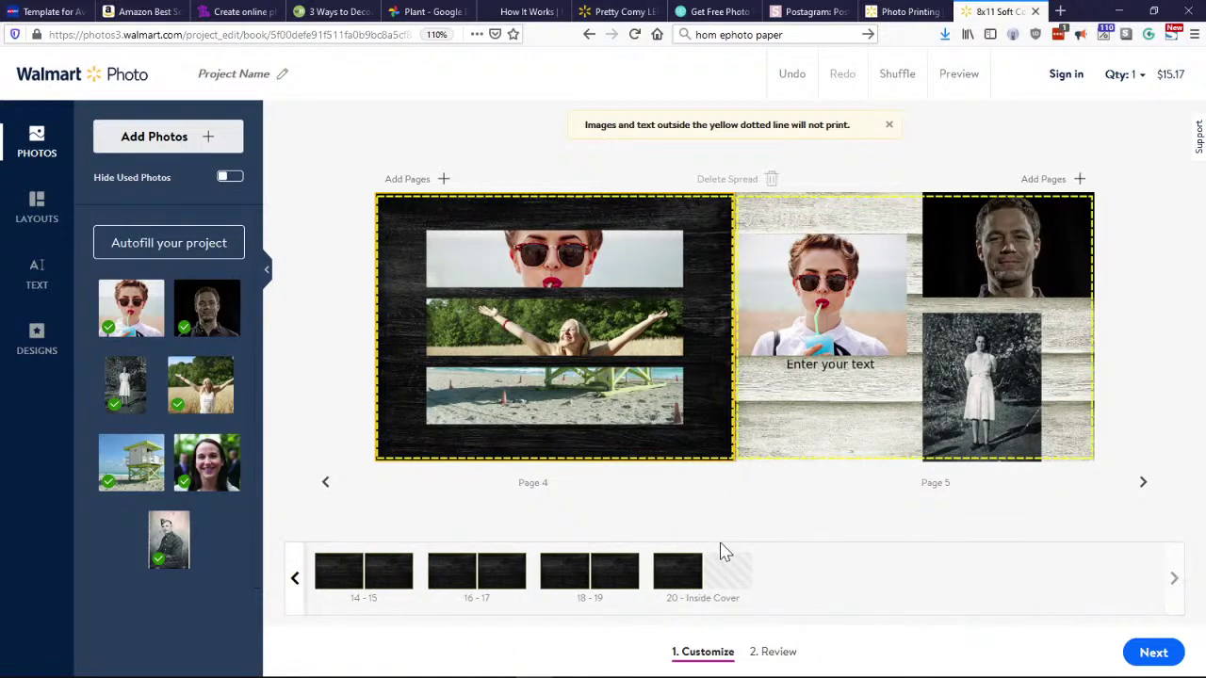
click(296, 580)
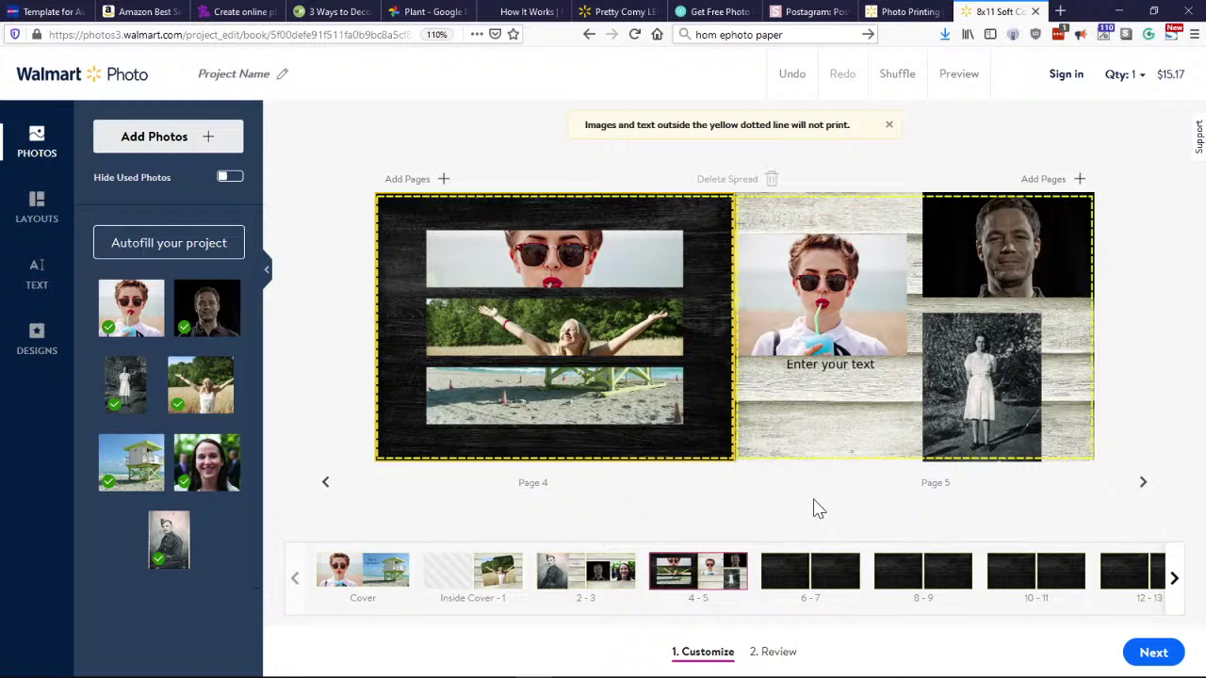
click(1174, 578)
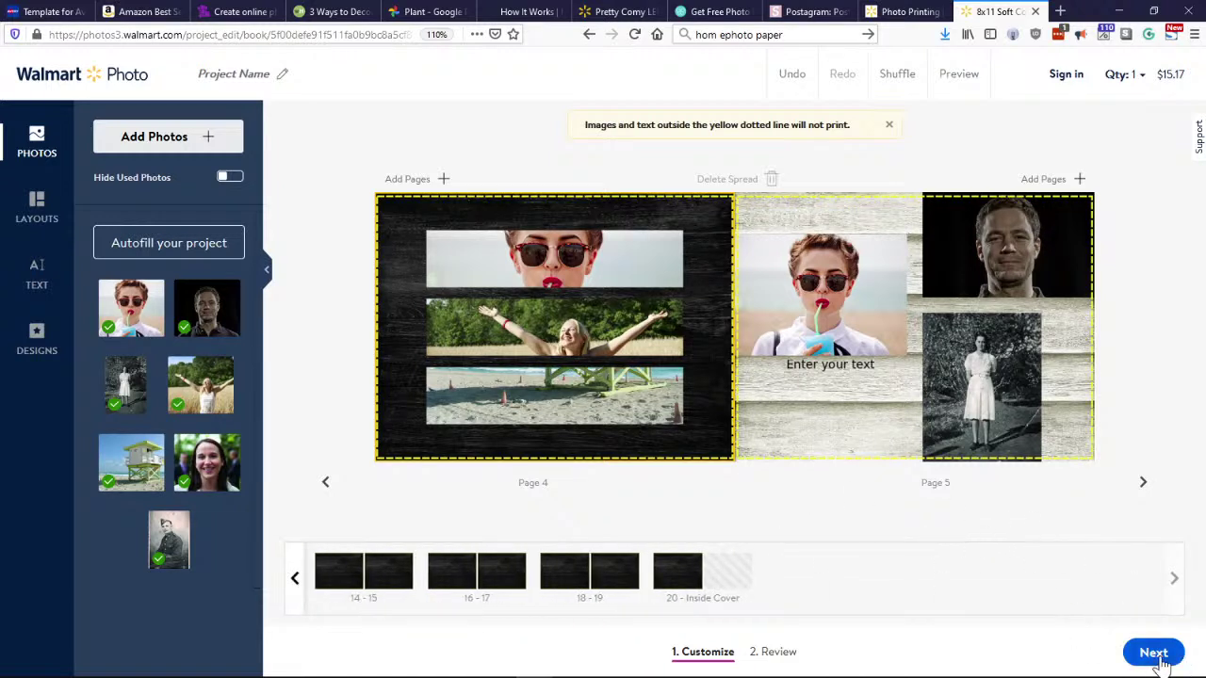
Browse the available design templates and the page layouts offered for the book.
click(42, 347)
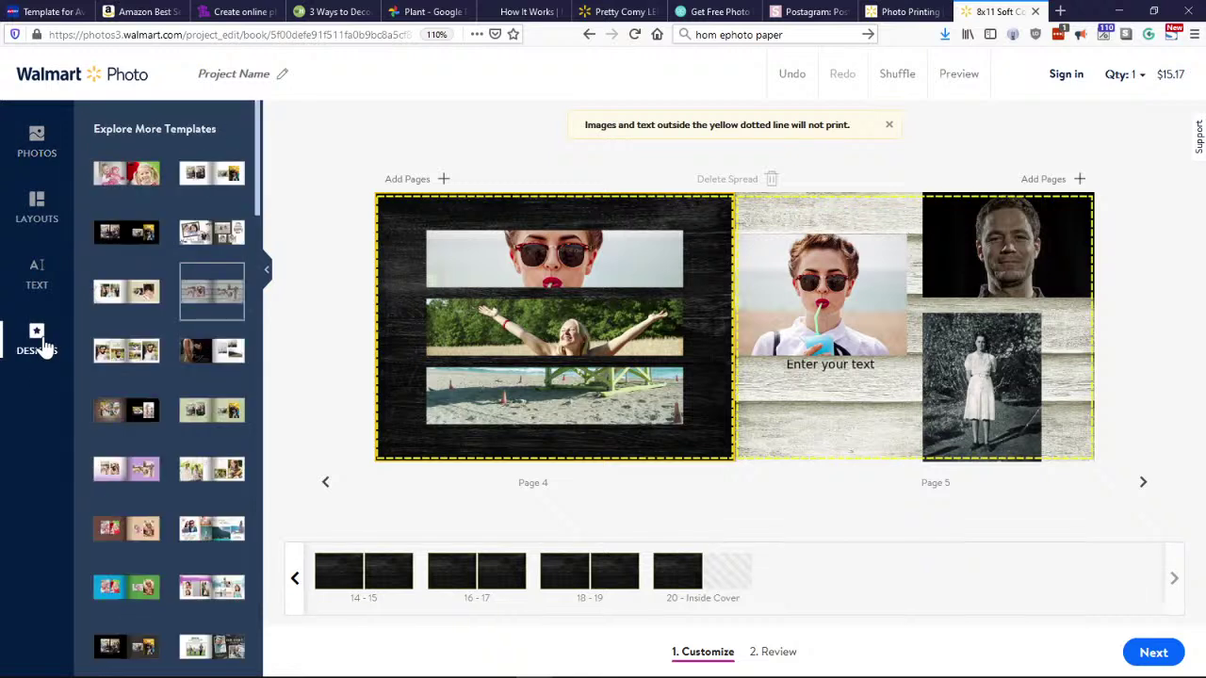
click(43, 212)
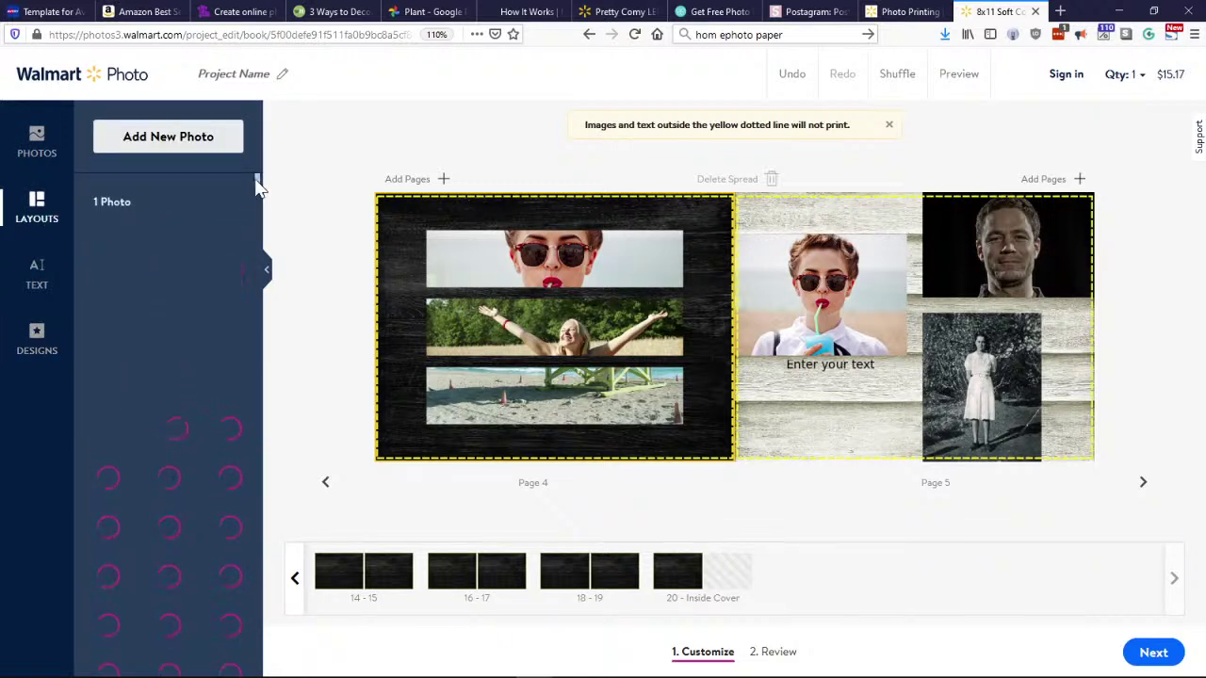
scroll(253, 424, down, 5)
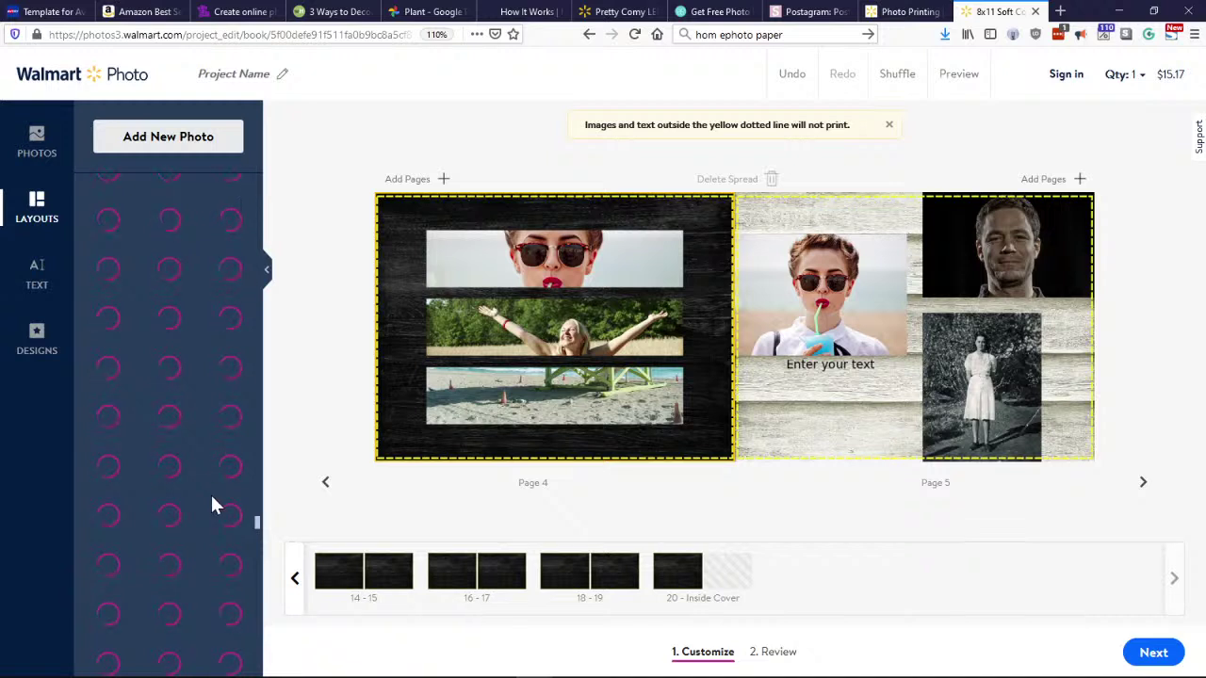
scroll(212, 530, up, 10)
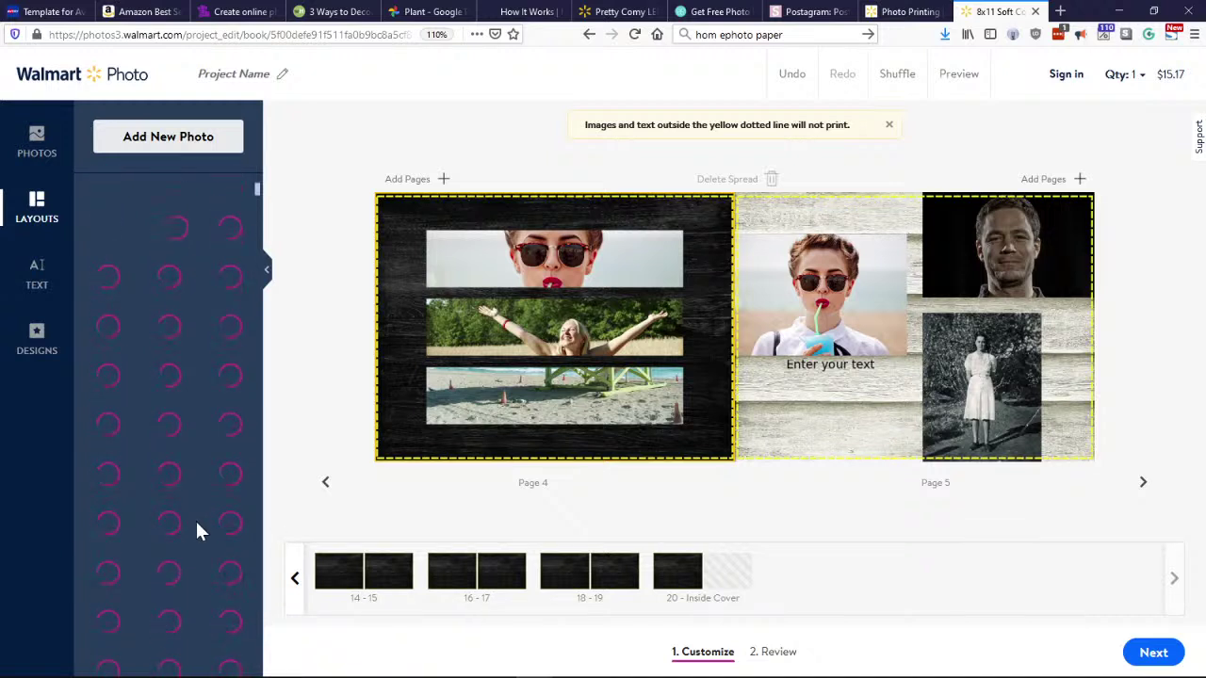
scroll(195, 523, down, 3)
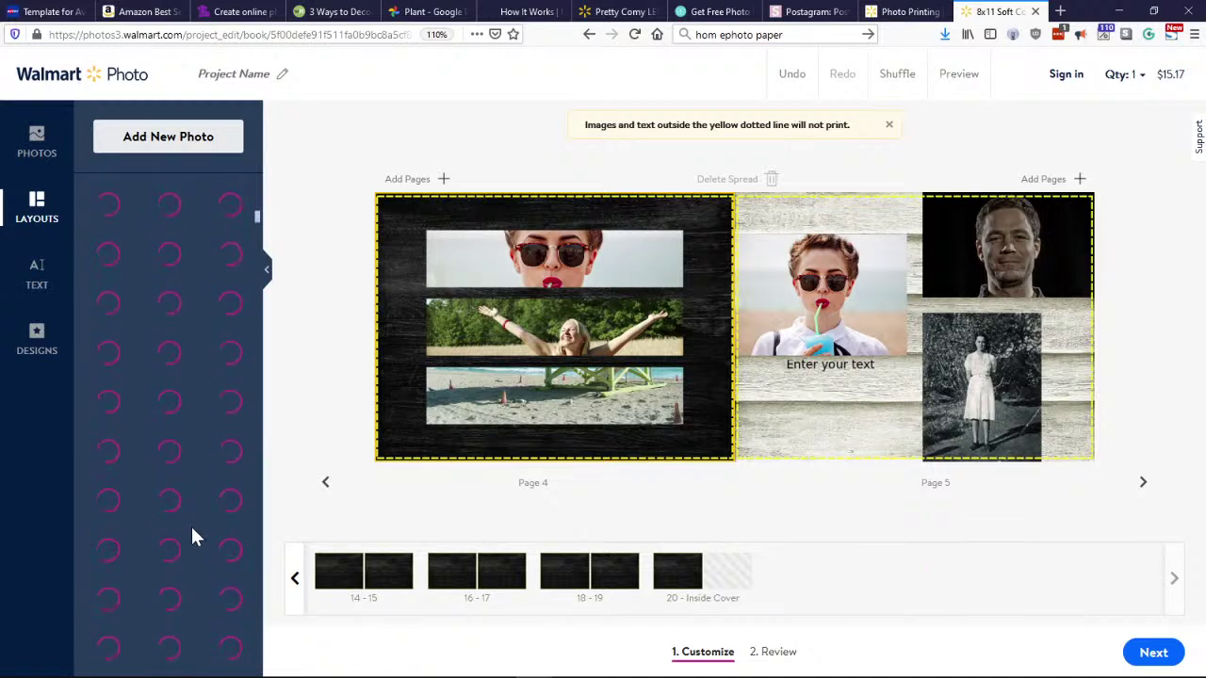
scroll(193, 538, down, 5)
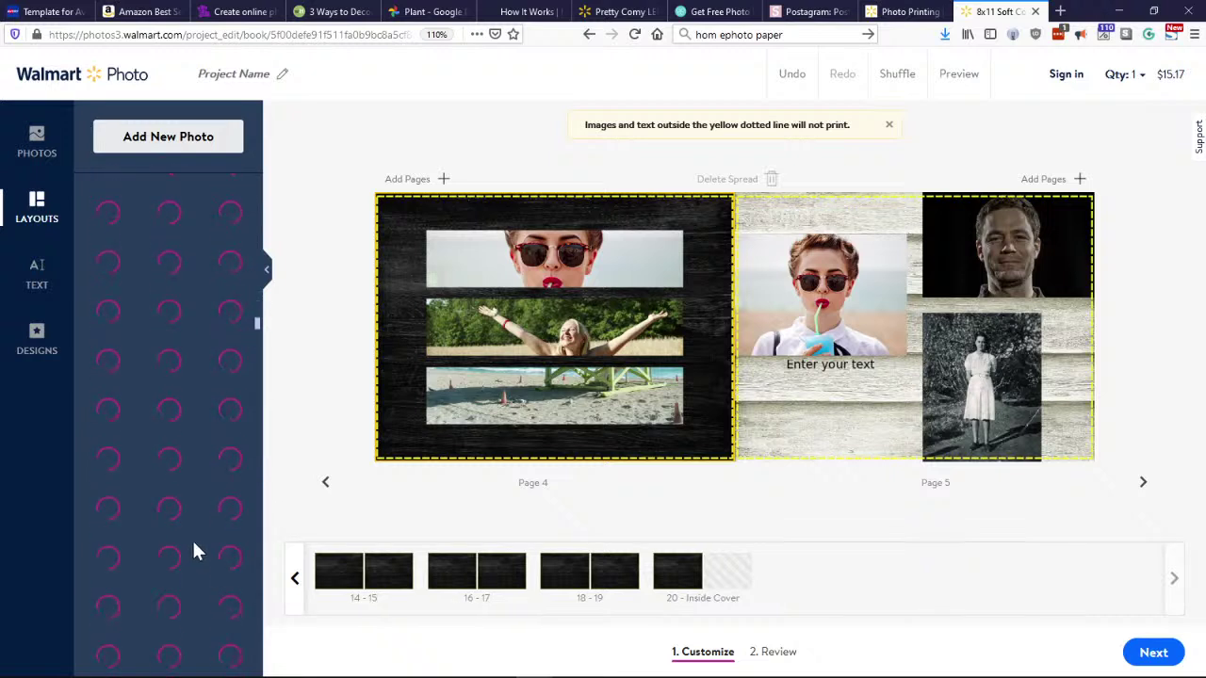
scroll(187, 530, down, 5)
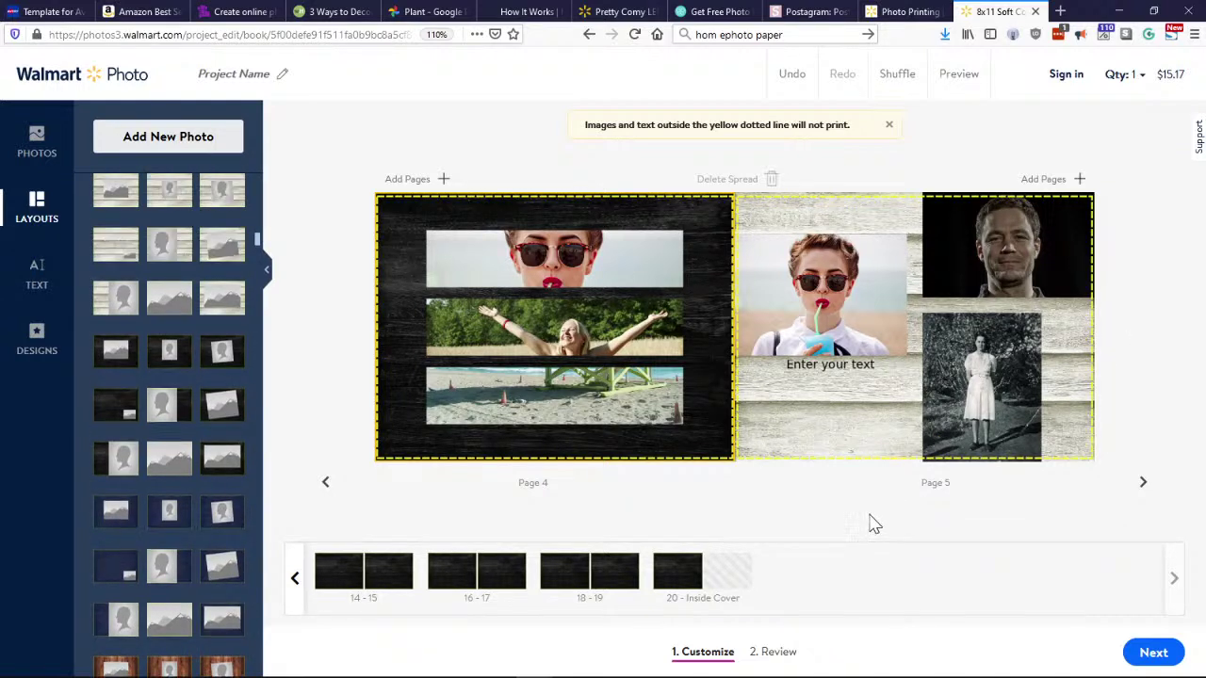
Proceed to the Review stage and look over all the book's spreads through page 20.
click(1151, 652)
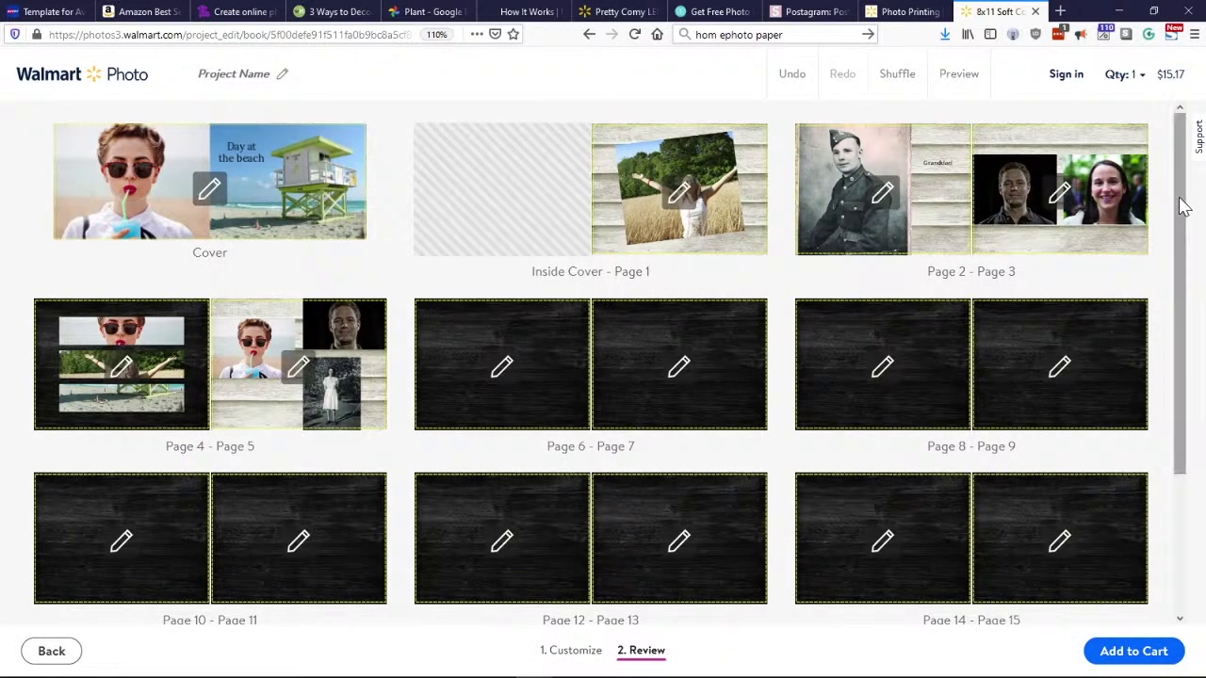
drag(1181, 202, 1189, 384)
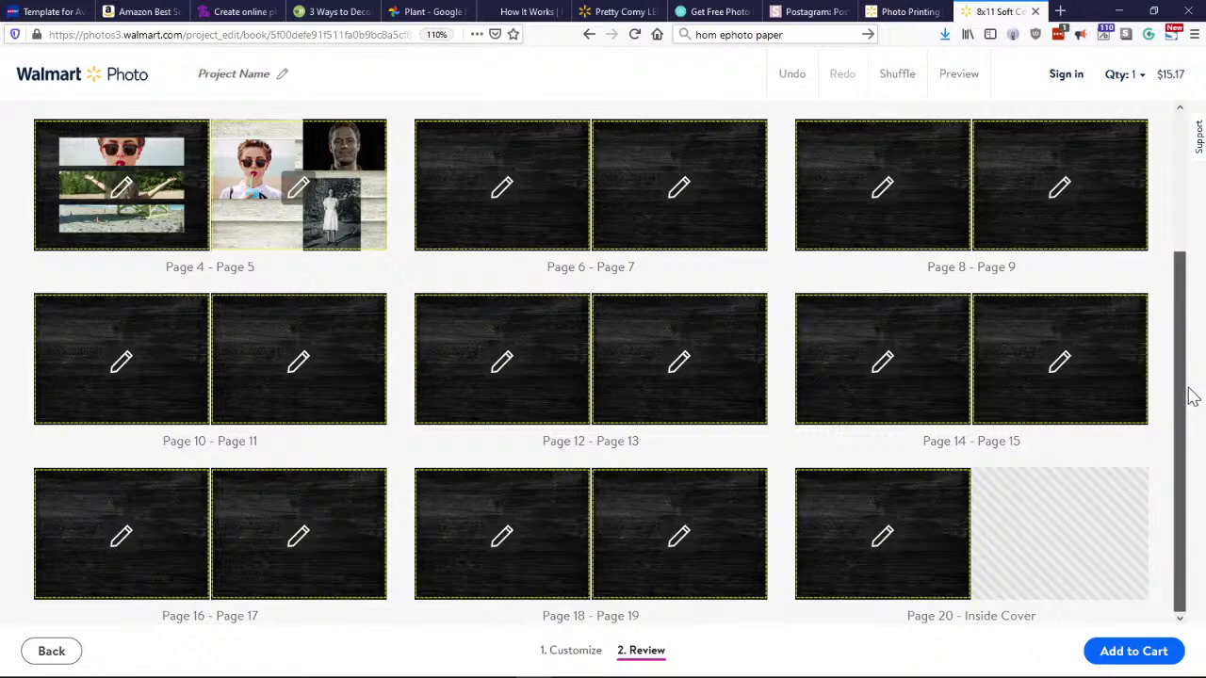